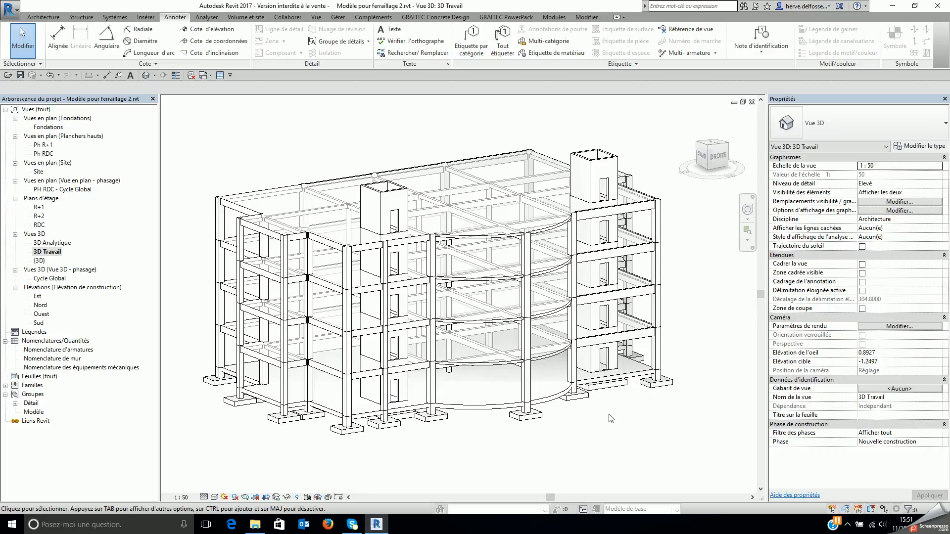
Step: Select the ground-floor 60x60 corner column and open the sheet generator (Générateur de feuilles) for it
{"action": "left_click", "coordinate": [452, 17]}
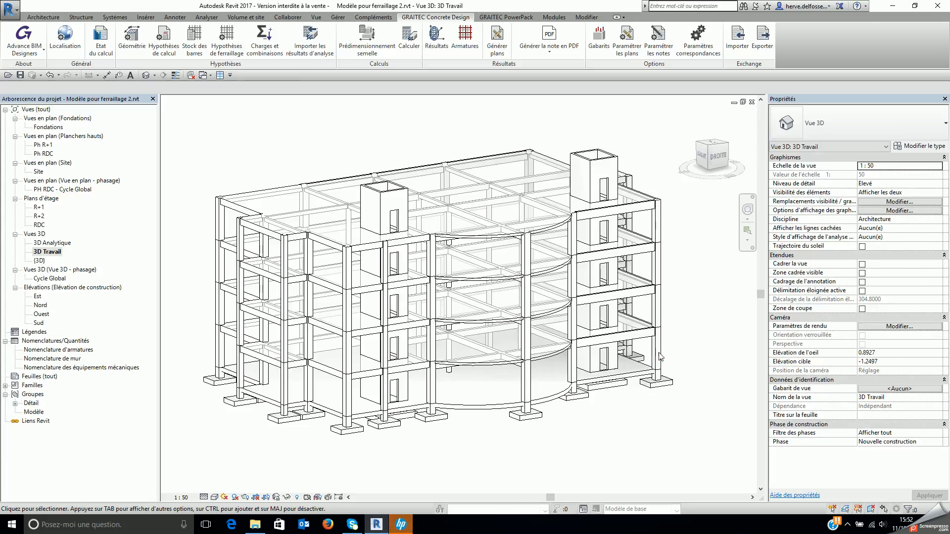
{"action": "middle_click_drag", "start_coordinate": [660, 357], "coordinate": [641, 366]}
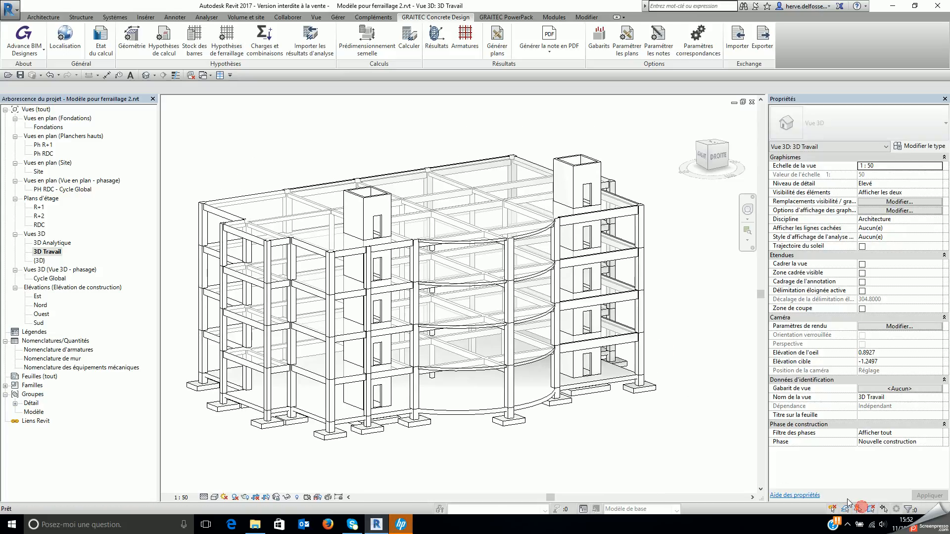
{"action": "scroll", "coordinate": [645, 361], "scroll_direction": "up", "scroll_amount": 4}
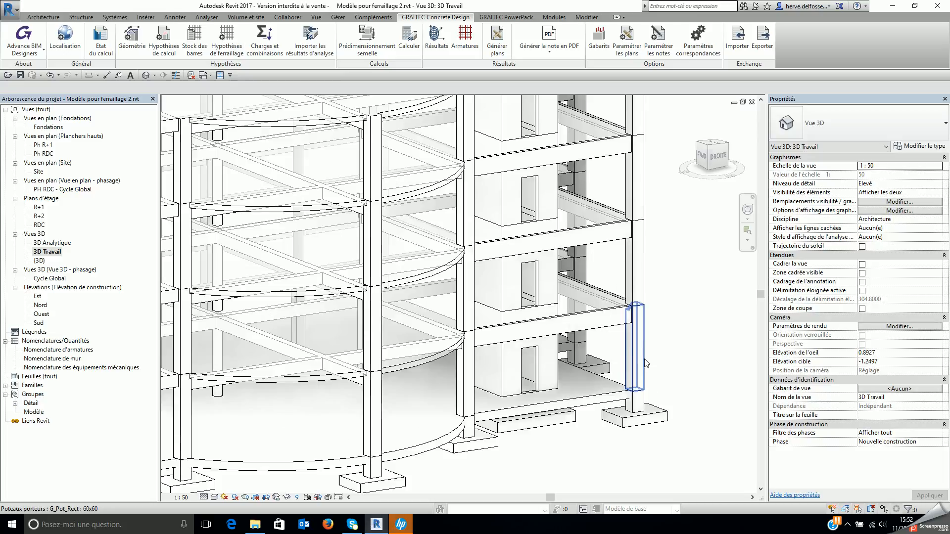
{"action": "scroll", "coordinate": [644, 361], "scroll_direction": "up", "scroll_amount": 1}
{"action": "left_click", "coordinate": [643, 353]}
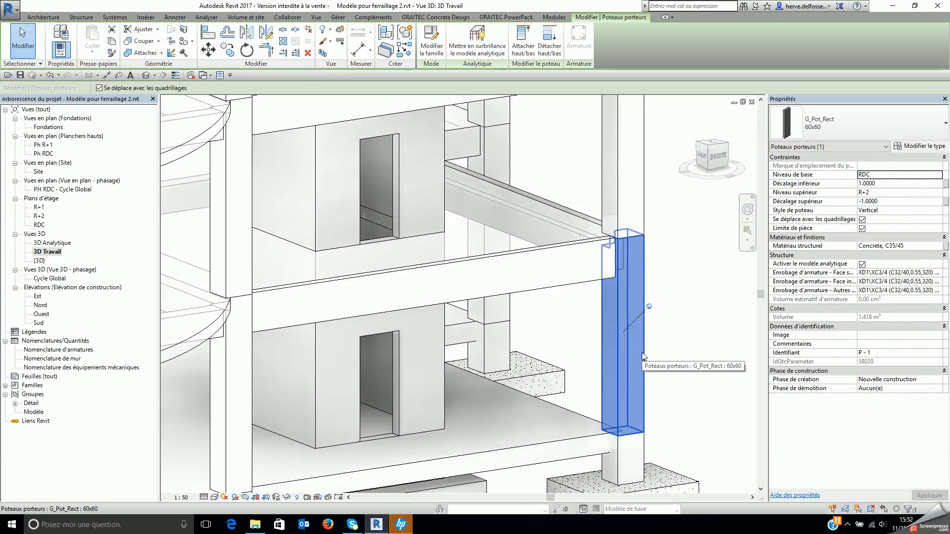
{"action": "middle_click_drag", "start_coordinate": [549, 335], "coordinate": [526, 328], "text": "shift"}
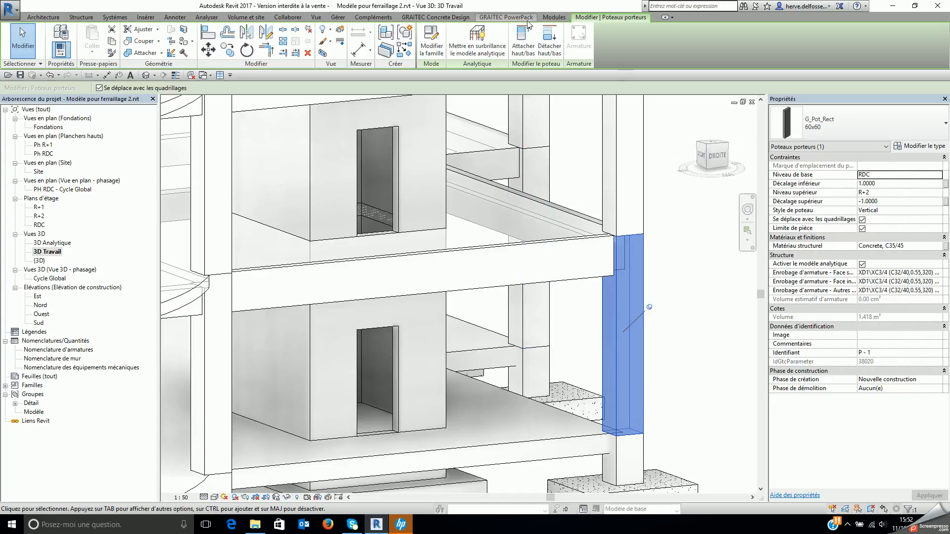
{"action": "left_click", "coordinate": [506, 17]}
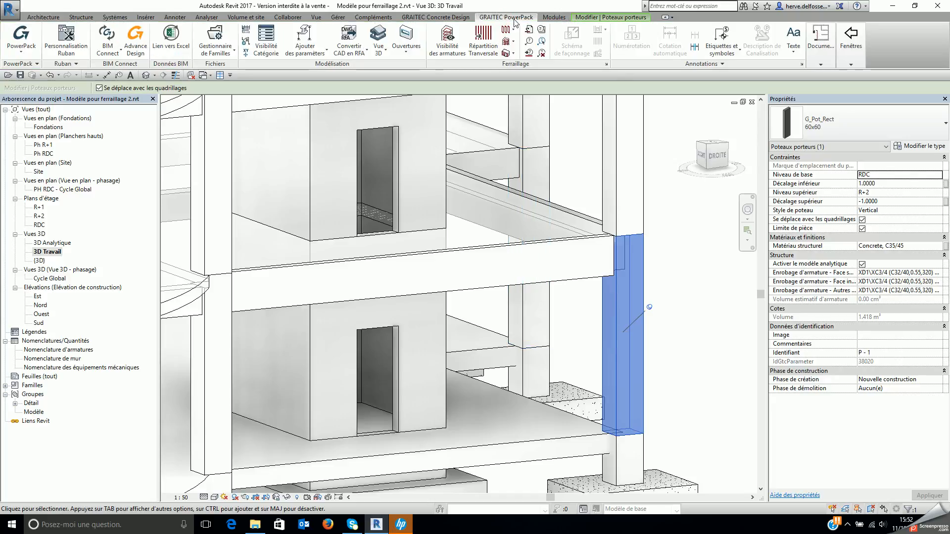
{"action": "left_click", "coordinate": [823, 64]}
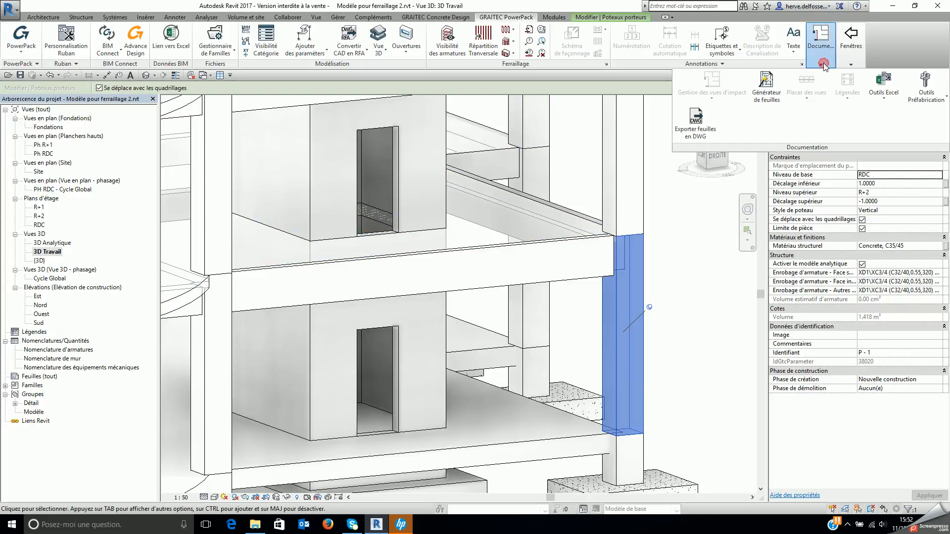
{"action": "left_click", "coordinate": [775, 93]}
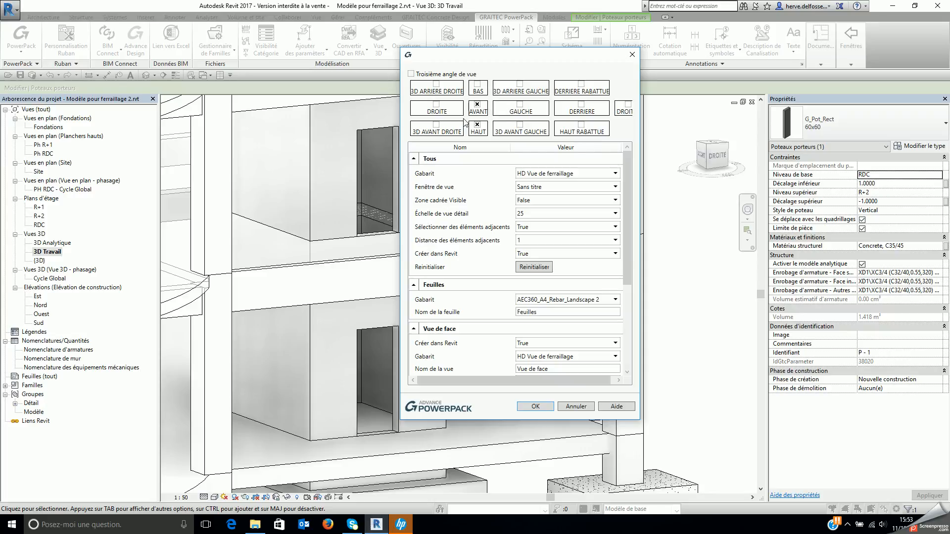
{"action": "left_click", "coordinate": [477, 89]}
{"action": "left_click", "coordinate": [520, 85]}
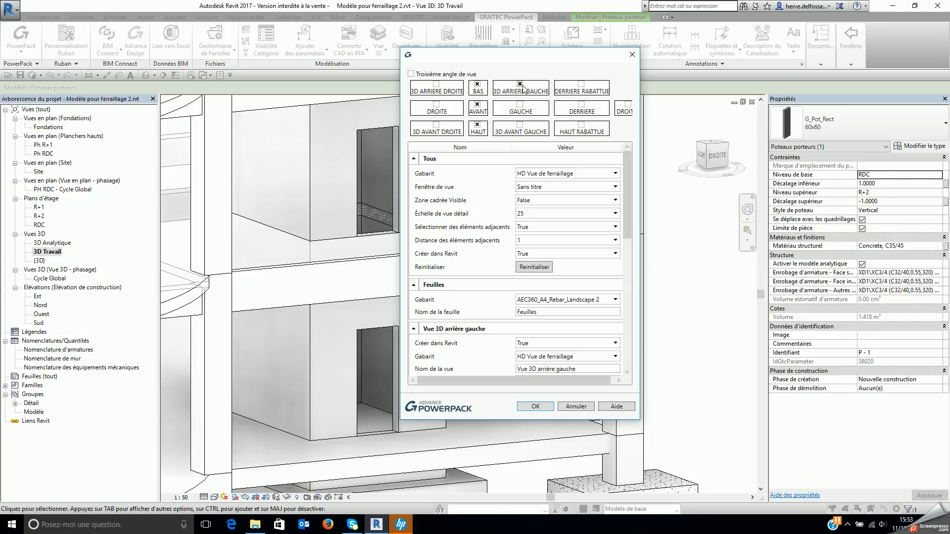
{"action": "left_click", "coordinate": [520, 85]}
{"action": "left_click", "coordinate": [477, 85]}
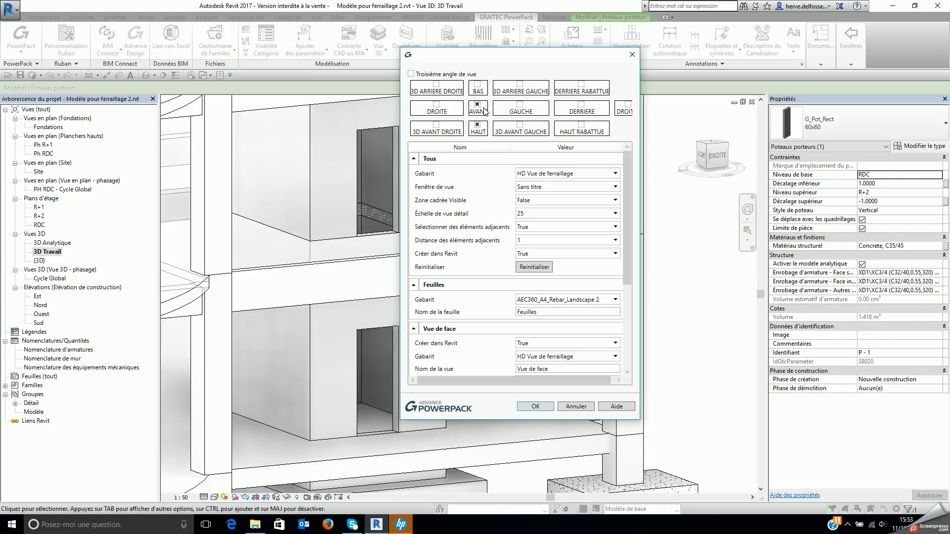
Step: Generate the column's sheet with view template HD Vue de ferraillage, detail scale 25 and sheet template AEC360_A4_Rebar_Landscape 2
{"action": "left_click", "coordinate": [565, 174]}
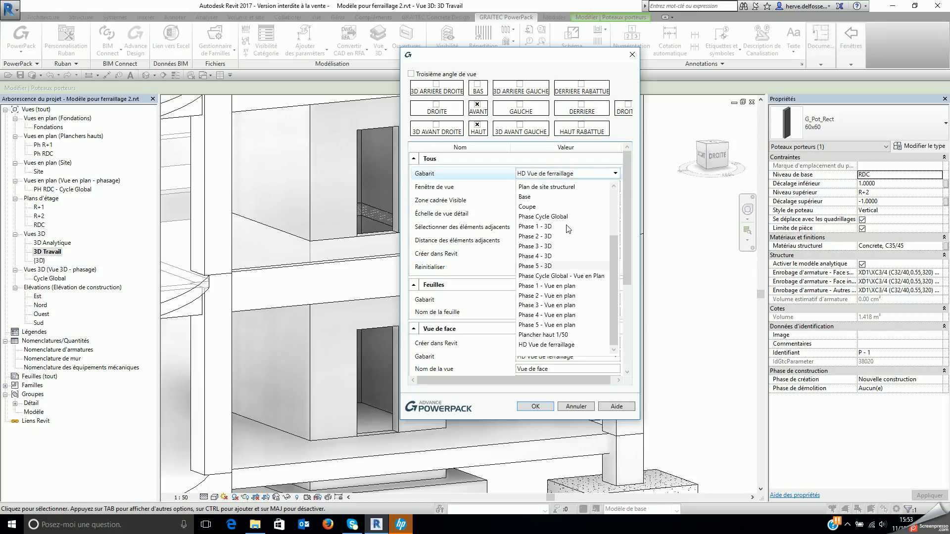
{"action": "left_click", "coordinate": [561, 345]}
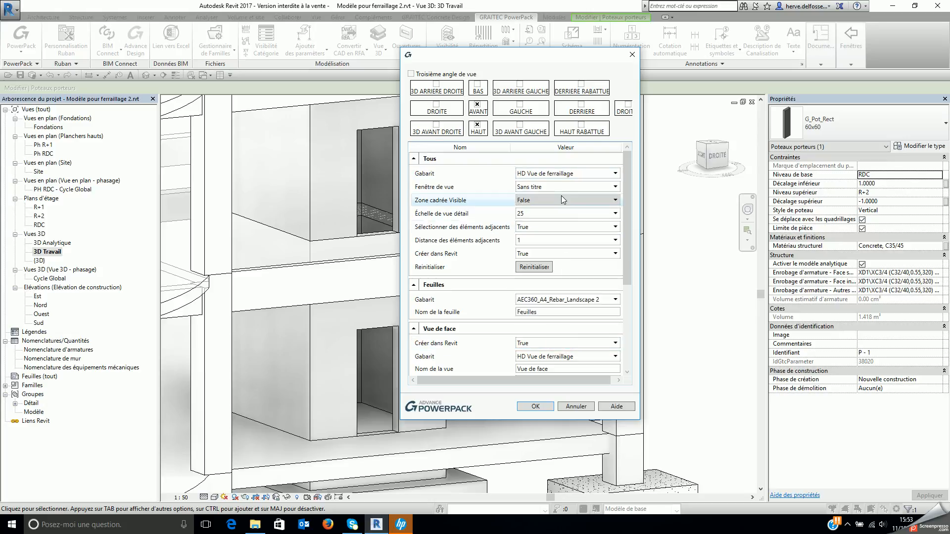
{"action": "left_click", "coordinate": [587, 215]}
{"action": "left_click", "coordinate": [561, 279]}
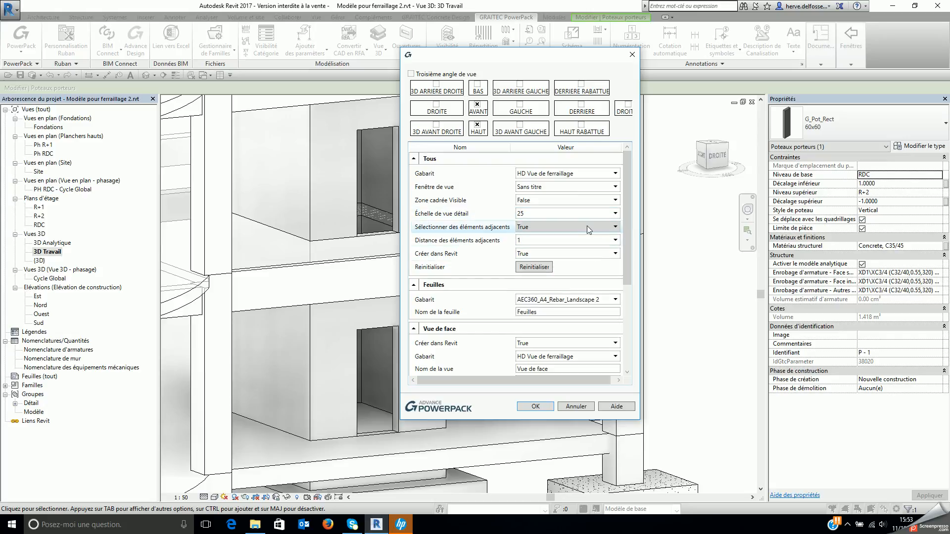
{"action": "left_click", "coordinate": [614, 299]}
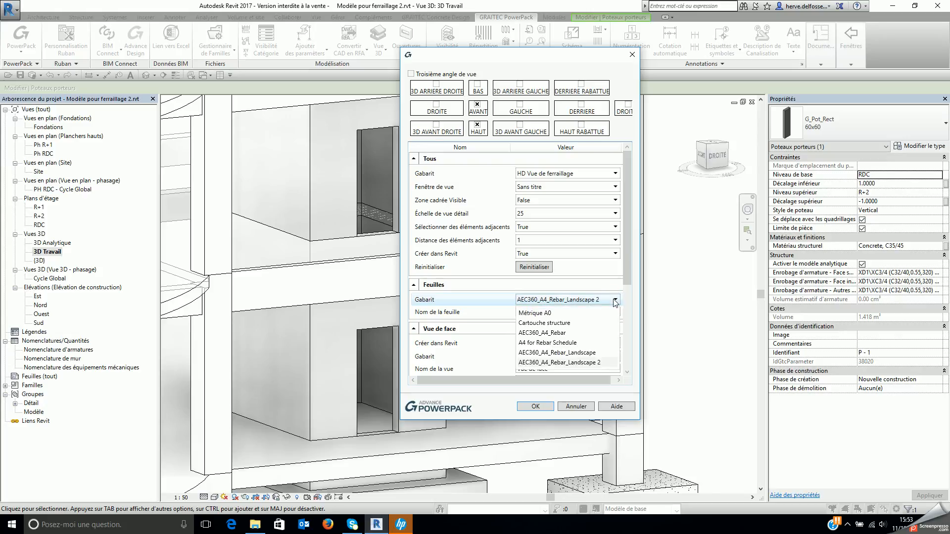
{"action": "left_click", "coordinate": [589, 363]}
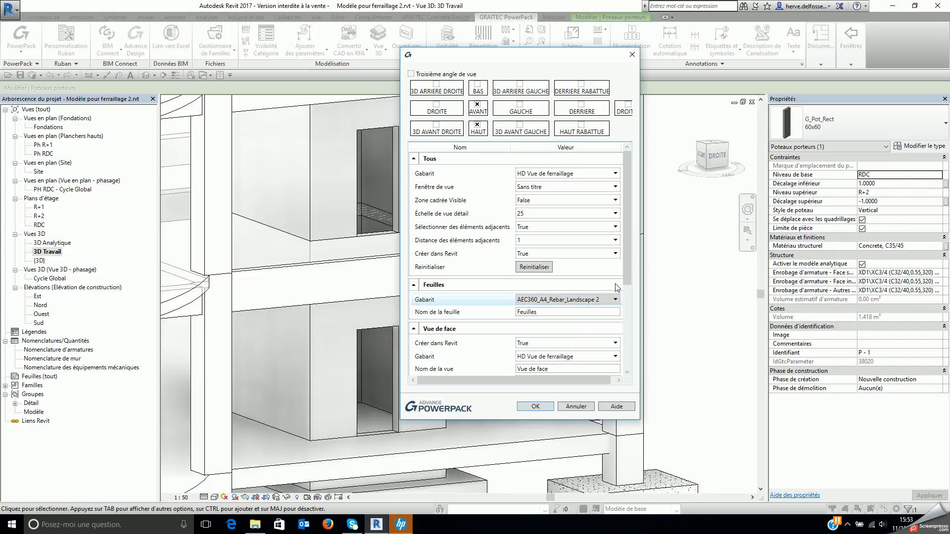
{"action": "left_click_drag", "start_coordinate": [626, 250], "coordinate": [632, 318]}
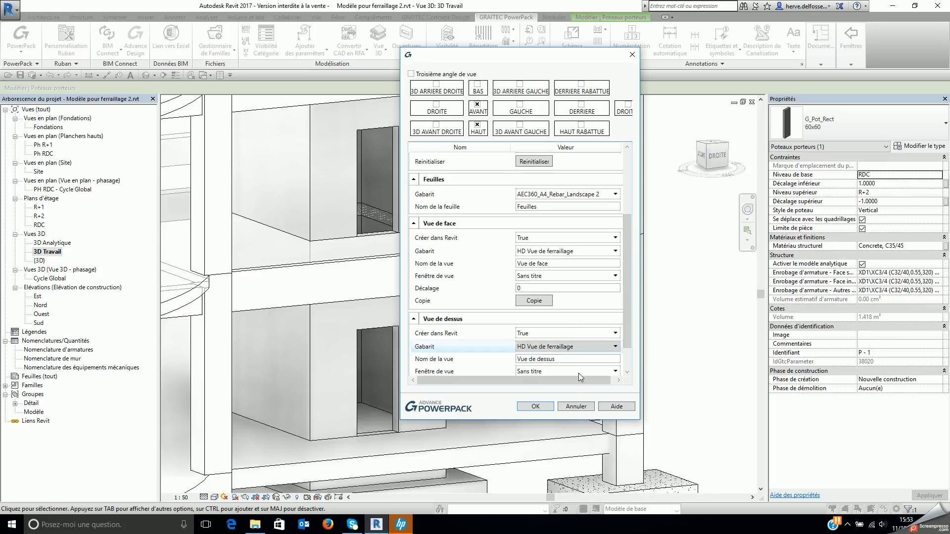
{"action": "left_click", "coordinate": [536, 407]}
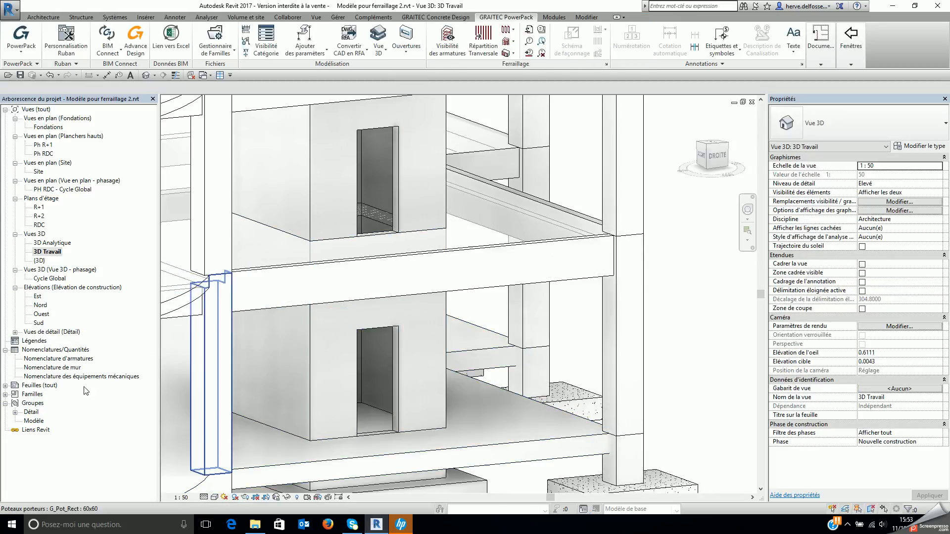
Step: Open the generated sheet S.30 - Feuilles_1 and examine its title block and column views
{"action": "left_click", "coordinate": [5, 386]}
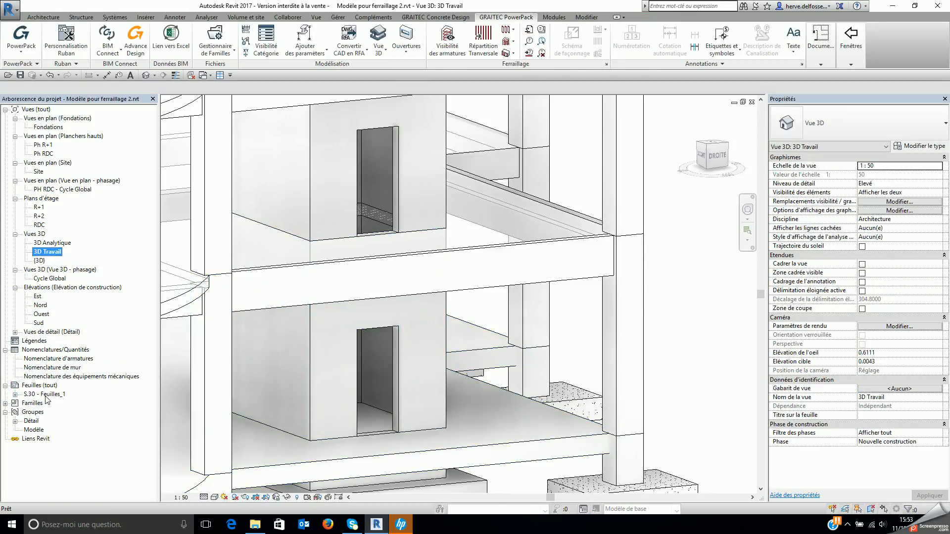
{"action": "double_click", "coordinate": [44, 395]}
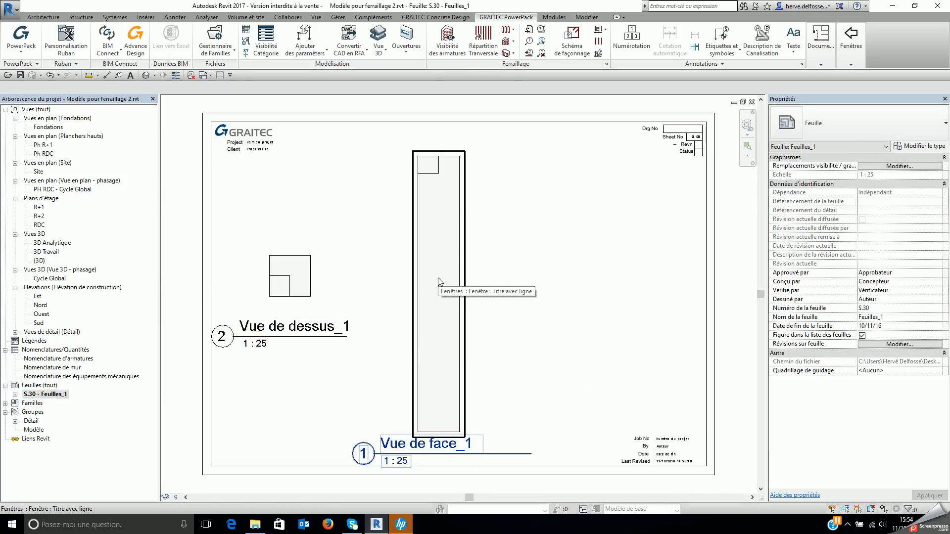
{"action": "scroll", "coordinate": [527, 282], "scroll_direction": "down", "scroll_amount": 1}
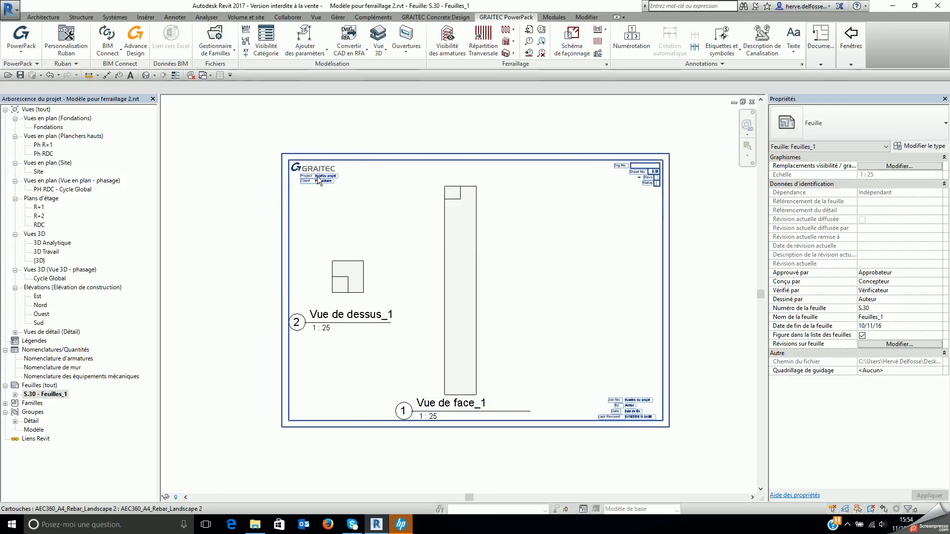
{"action": "middle_click_drag", "start_coordinate": [568, 278], "coordinate": [571, 277]}
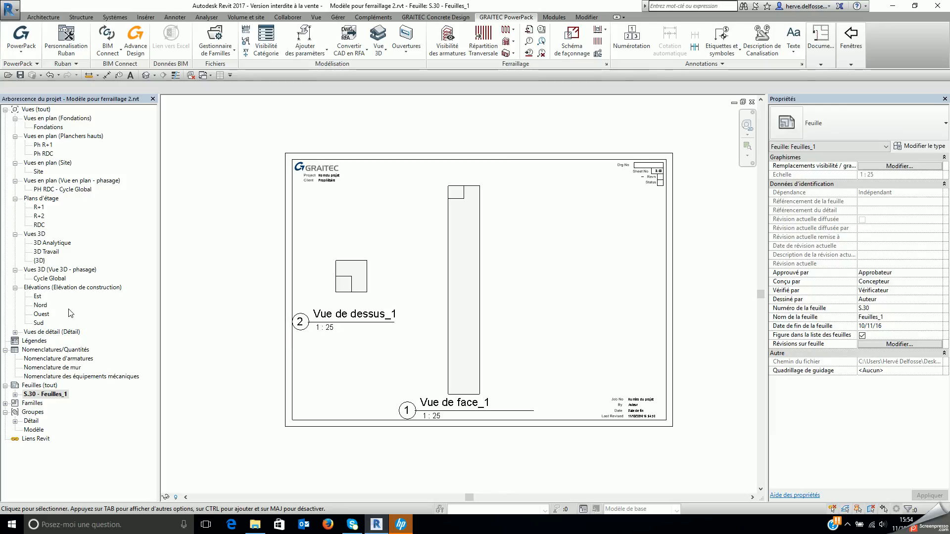
Step: Open the detail views Vue de dessus_1 and Vue de face_1, closing the hidden view windows
{"action": "left_click", "coordinate": [14, 332]}
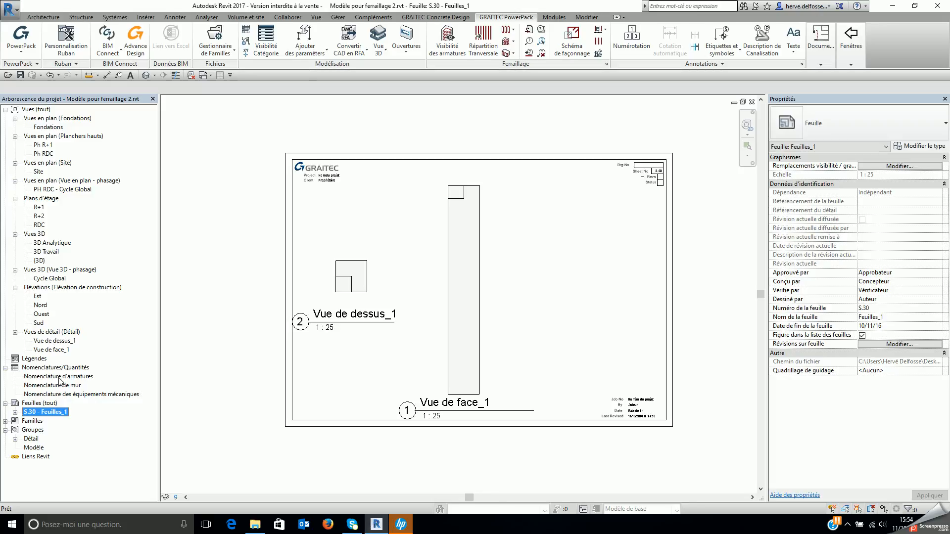
{"action": "double_click", "coordinate": [55, 341]}
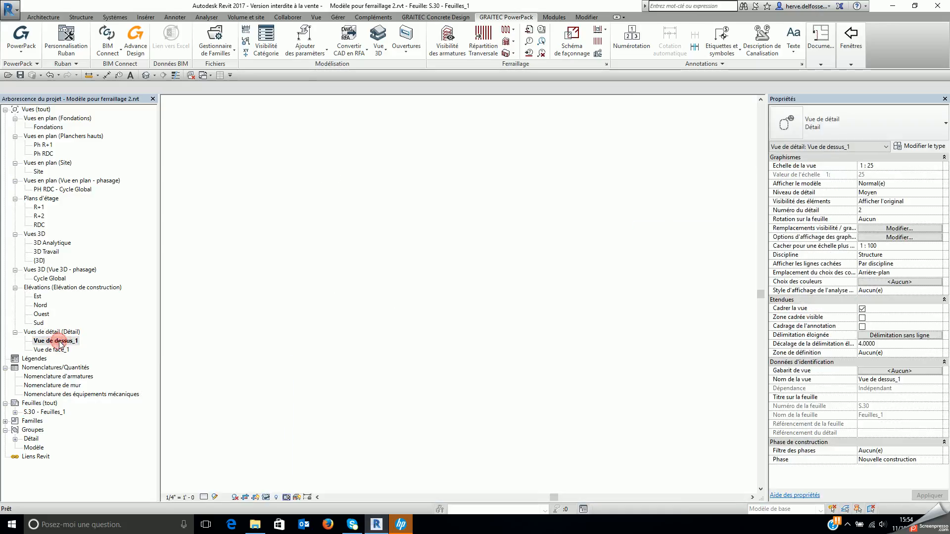
{"action": "scroll", "coordinate": [227, 175], "scroll_direction": "down", "scroll_amount": 1}
{"action": "left_click", "coordinate": [191, 75]}
{"action": "double_click", "coordinate": [56, 350]}
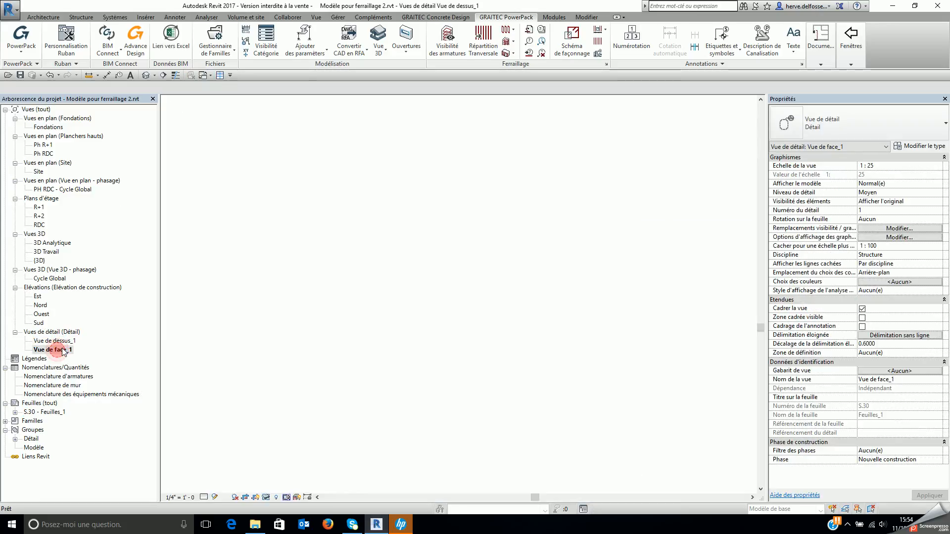
Step: Tile the two detail views side by side, fit the column in both, and make Vue de dessus_1 active
{"action": "key", "text": "w"}
{"action": "key", "text": "t"}
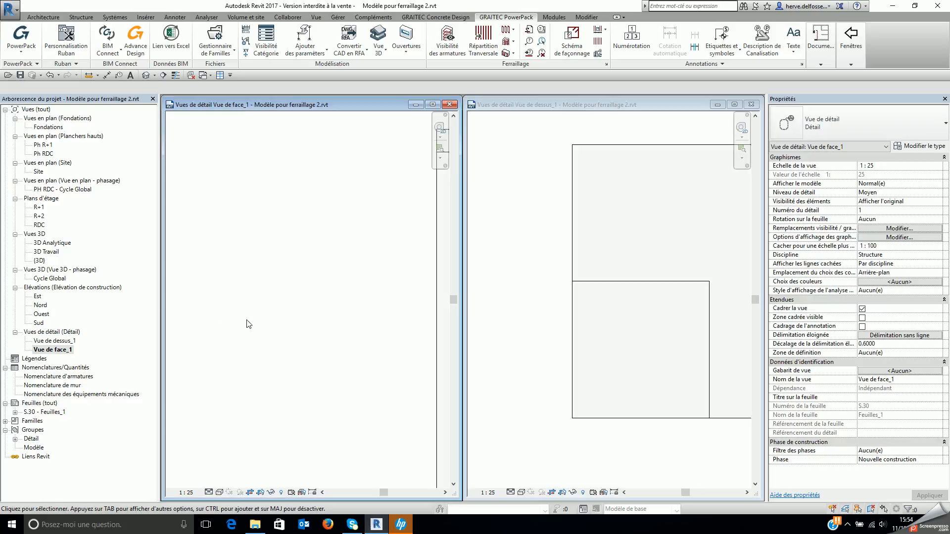
{"action": "key", "text": "z"}
{"action": "key", "text": "a"}
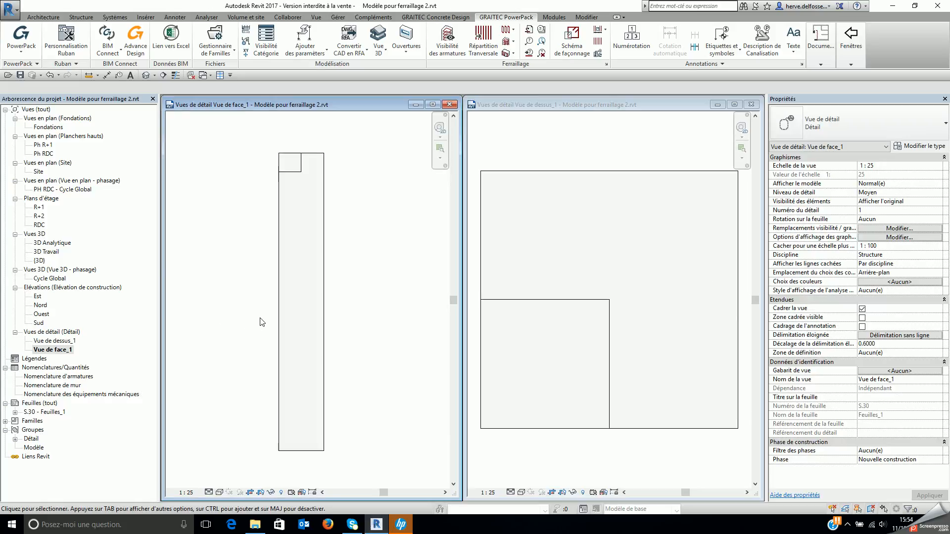
{"action": "left_click", "coordinate": [596, 326]}
{"action": "middle_click_drag", "start_coordinate": [596, 317], "coordinate": [594, 325]}
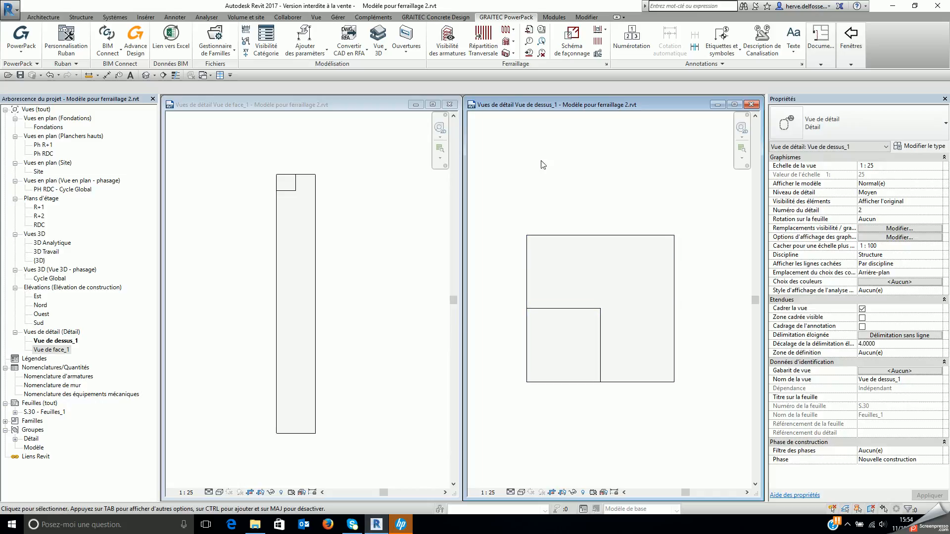
Step: Start rebar placement with bar type HA8 (Fe500) and shape 5.20, moving the Vue de dessus_1 window clear of the properties
{"action": "left_click", "coordinate": [81, 17]}
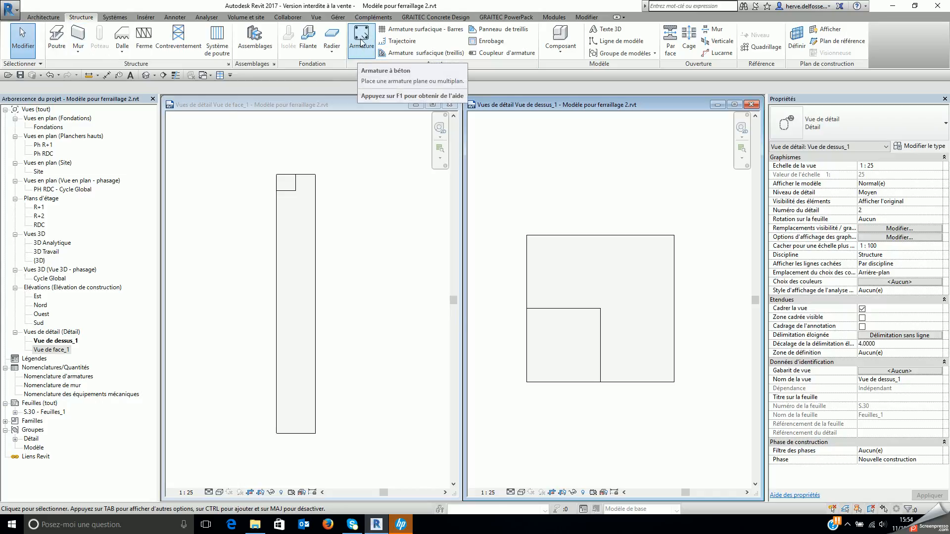
{"action": "left_click", "coordinate": [360, 57]}
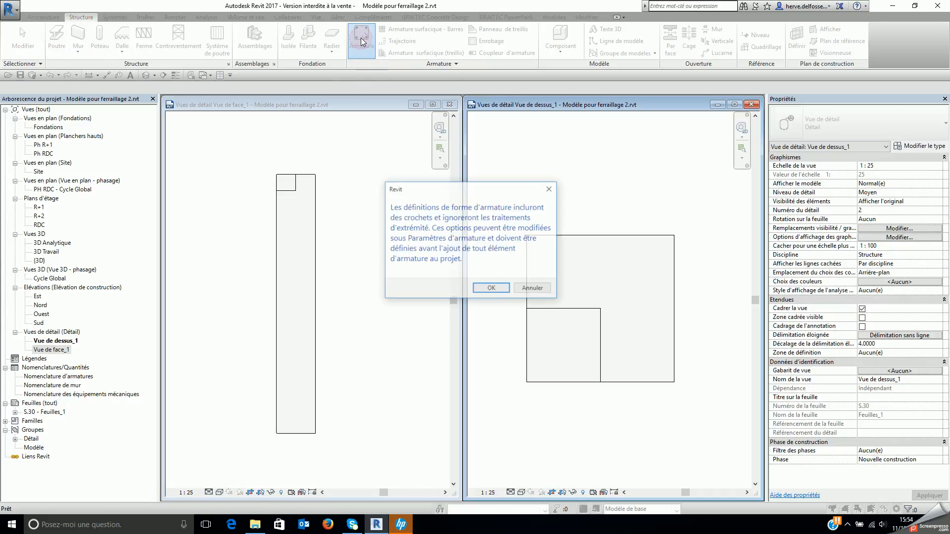
{"action": "left_click", "coordinate": [487, 289]}
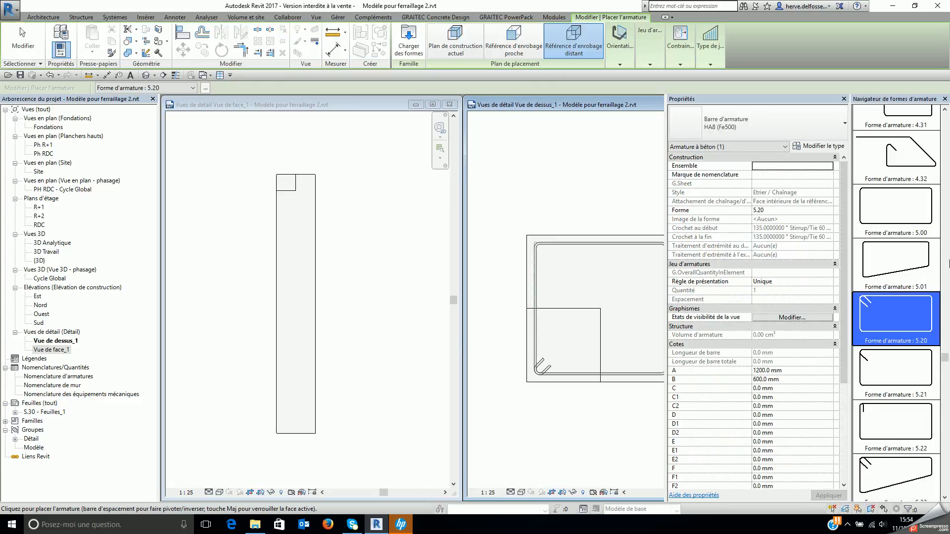
{"action": "left_click_drag", "start_coordinate": [945, 357], "coordinate": [946, 327]}
{"action": "left_click_drag", "start_coordinate": [576, 106], "coordinate": [422, 107]}
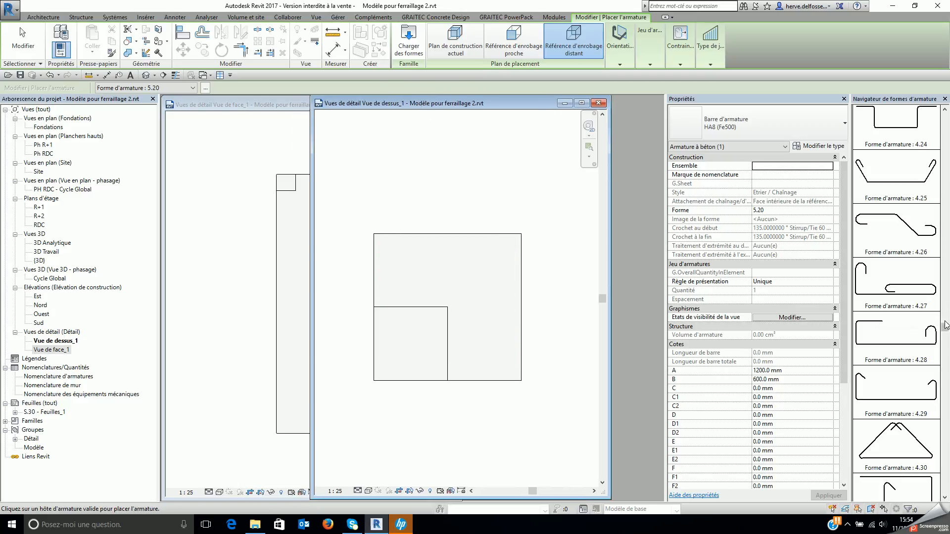
{"action": "left_click_drag", "start_coordinate": [945, 315], "coordinate": [945, 349]}
{"action": "left_click", "coordinate": [740, 127]}
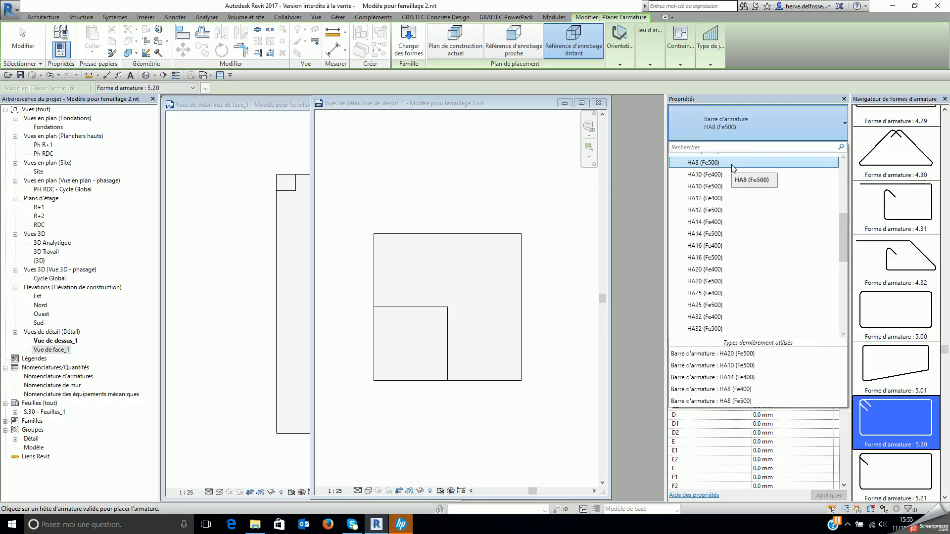
{"action": "left_click", "coordinate": [733, 163]}
{"action": "left_click", "coordinate": [900, 420]}
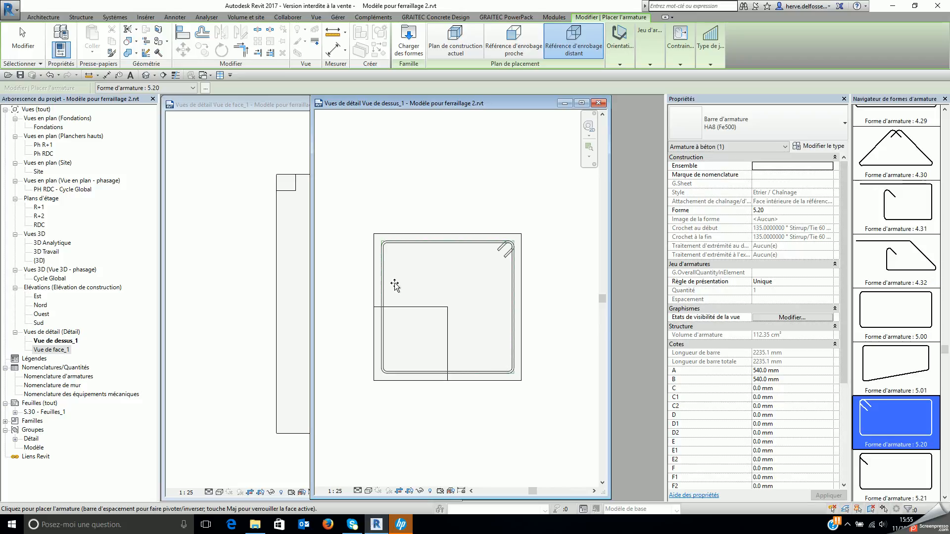
Step: Place the stirrup in the column section with its hooks at the upper-right corner, and move the view window to uncover Vue de face_1
{"action": "key", "text": "space"}
{"action": "key", "text": "space"}
{"action": "key", "text": "space"}
{"action": "key", "text": "space"}
{"action": "key", "text": "space"}
{"action": "key", "text": "space"}
{"action": "key", "text": "space"}
{"action": "key", "text": "space"}
{"action": "key", "text": "space"}
{"action": "left_click", "coordinate": [466, 279]}
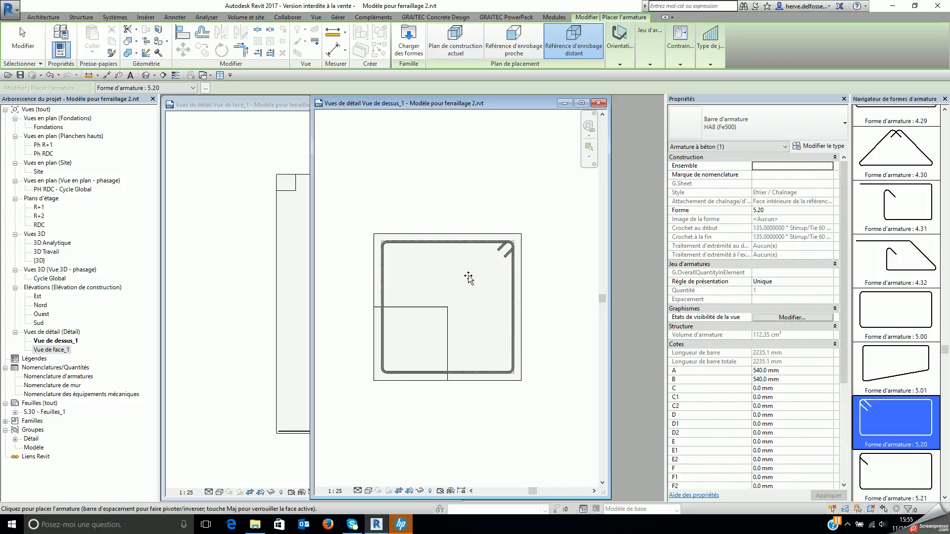
{"action": "left_click_drag", "start_coordinate": [487, 104], "coordinate": [573, 105]}
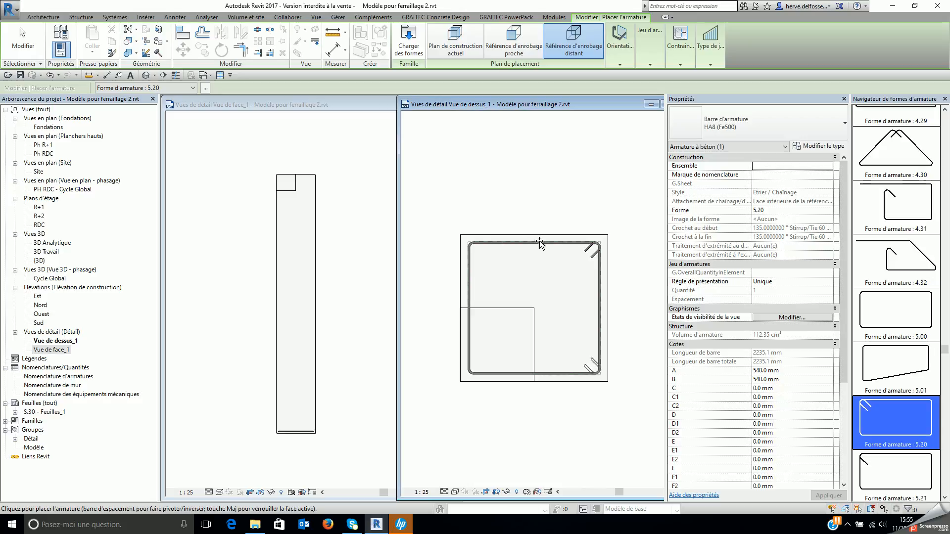
Step: Set the rebar placement layout to Espacement maximum with a 200 mm spacing, and end rebar placement
{"action": "left_click", "coordinate": [621, 65]}
{"action": "left_click", "coordinate": [647, 63]}
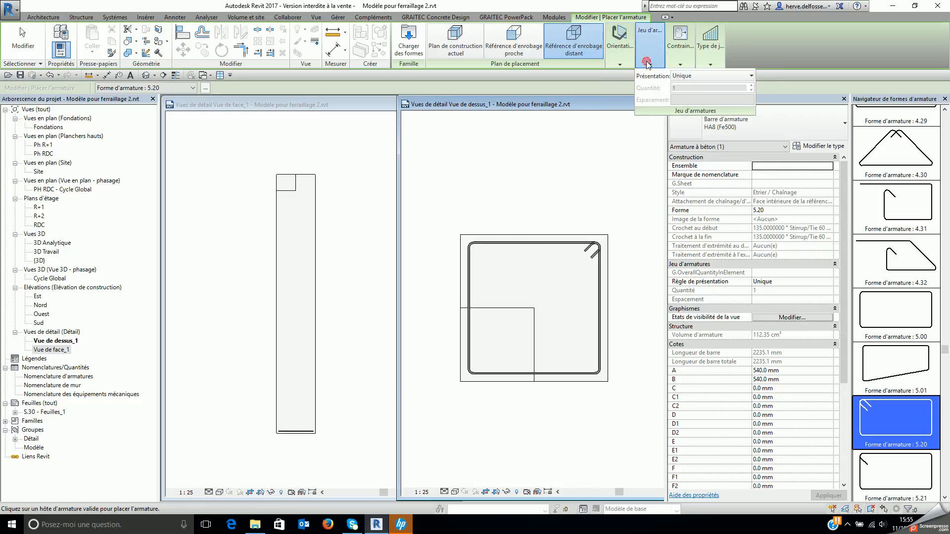
{"action": "left_click", "coordinate": [688, 79]}
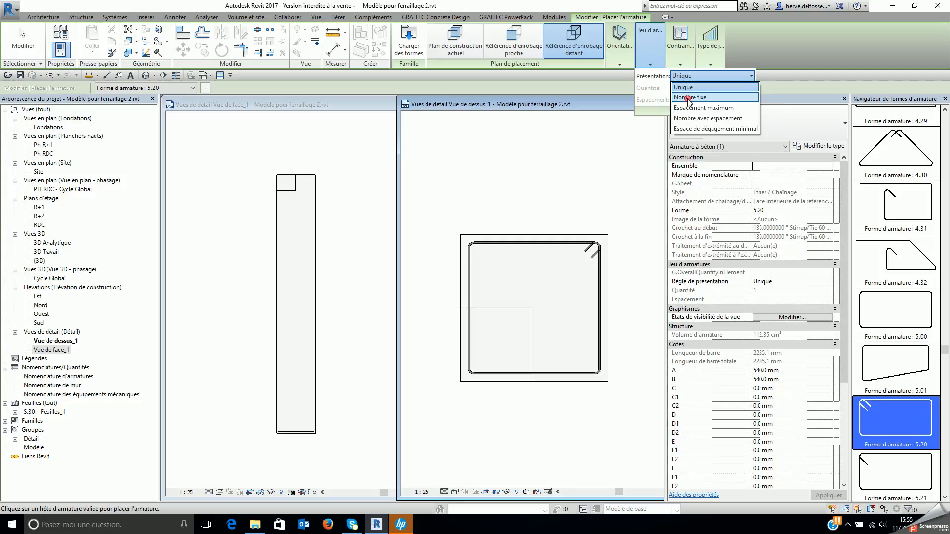
{"action": "left_click", "coordinate": [689, 98]}
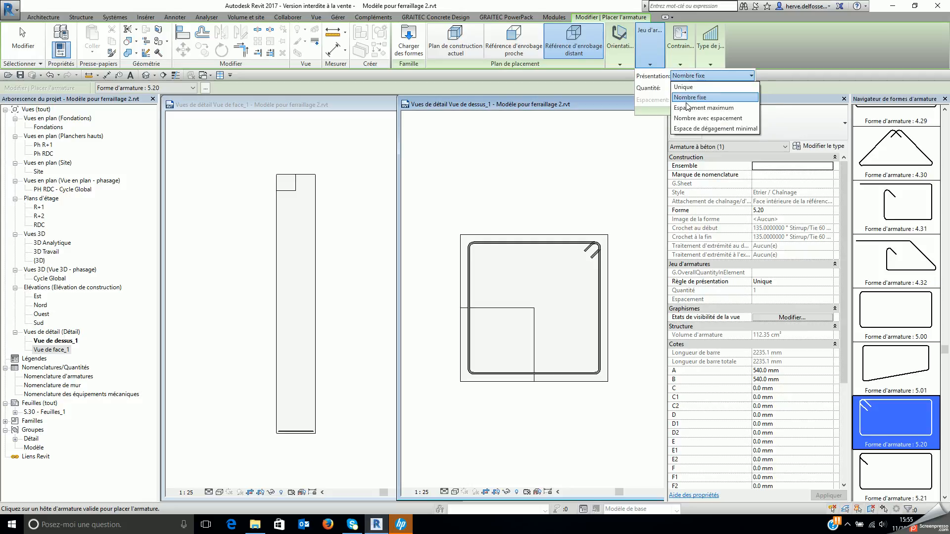
{"action": "left_click", "coordinate": [688, 107]}
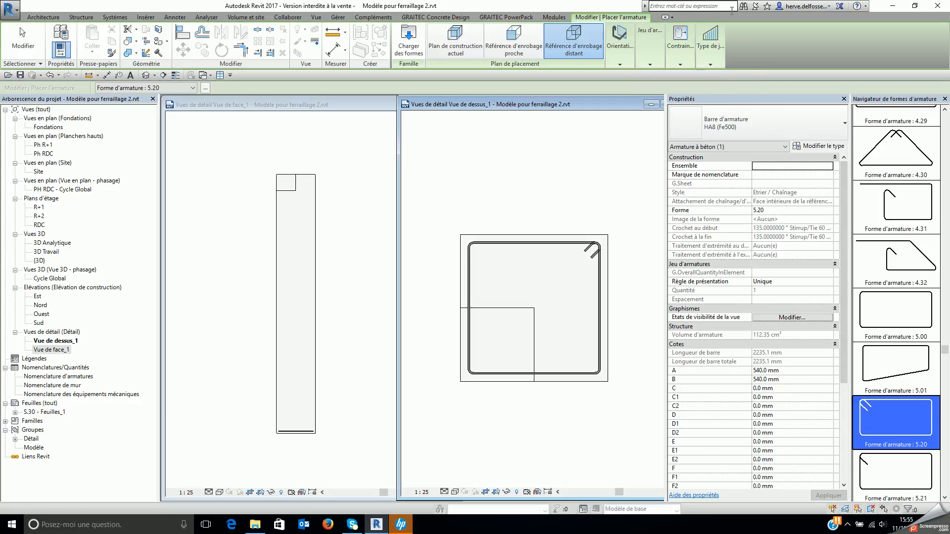
{"action": "mouse_move", "coordinate": [681, 63]}
{"action": "mouse_move", "coordinate": [649, 57]}
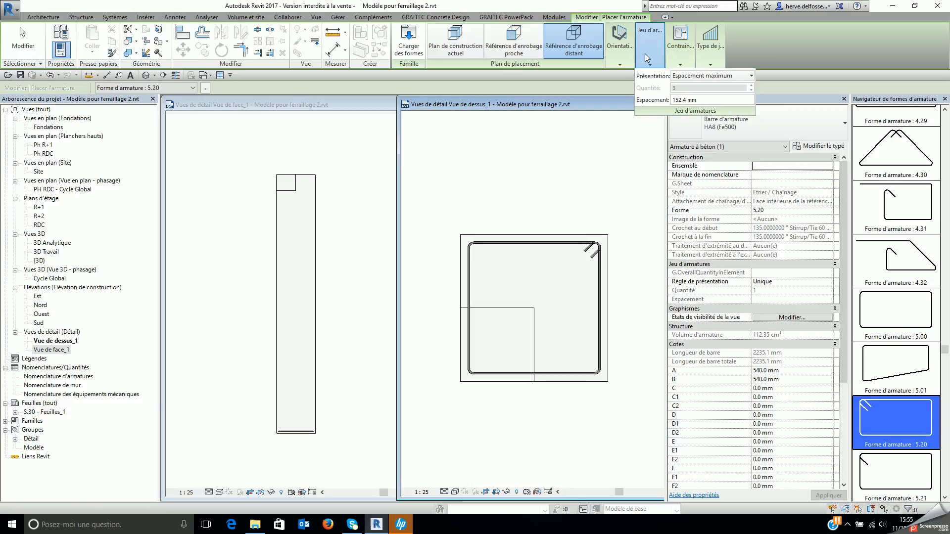
{"action": "left_click", "coordinate": [696, 101]}
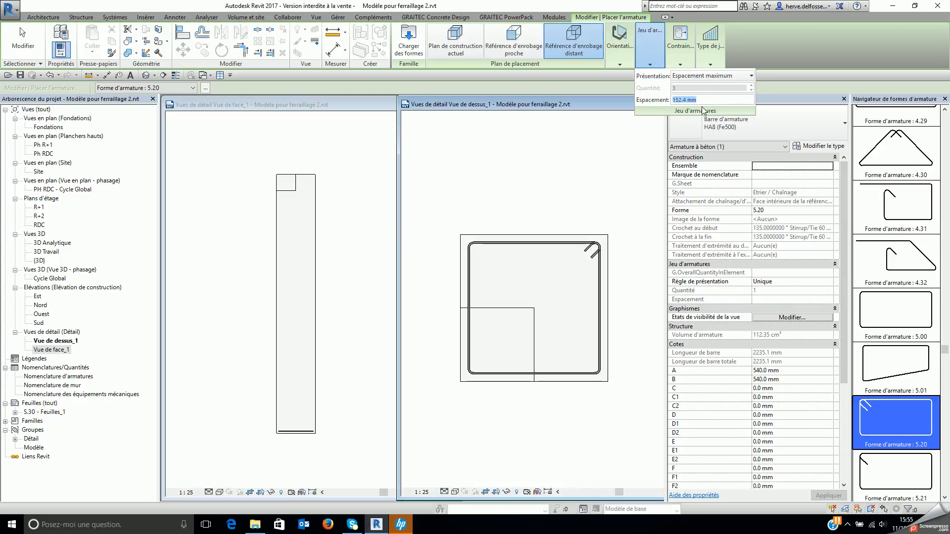
{"action": "left_click", "coordinate": [712, 101]}
{"action": "left_click_drag", "start_coordinate": [711, 101], "coordinate": [668, 105]}
{"action": "type", "text": "200"}
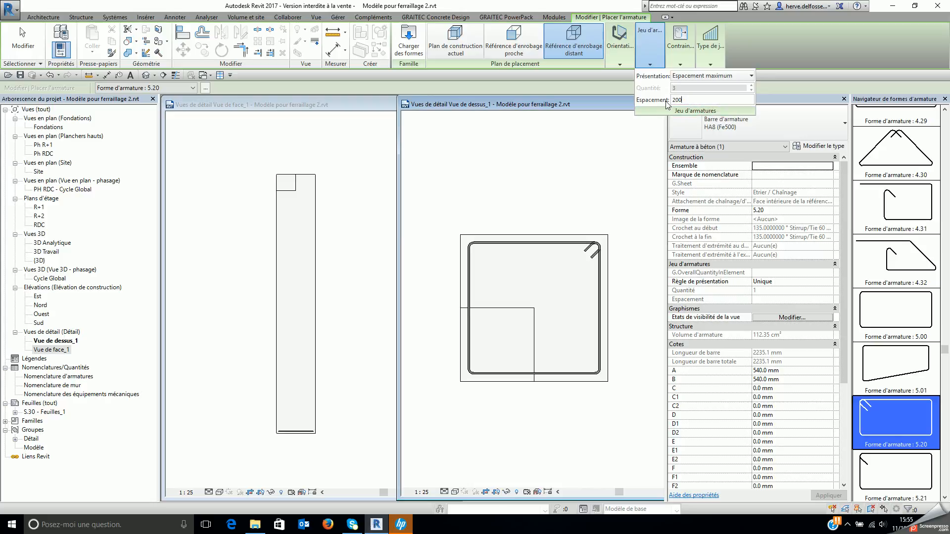
{"action": "key", "text": "Return"}
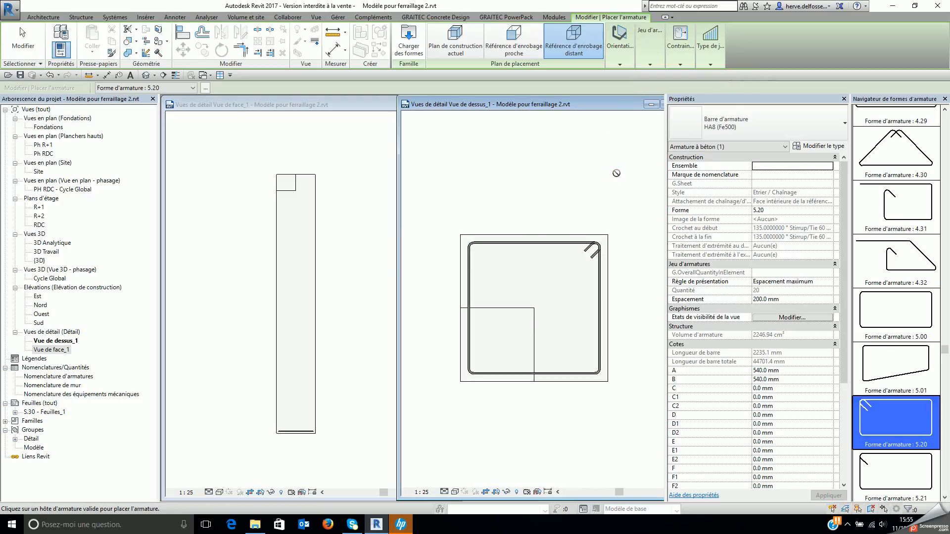
{"action": "key", "text": "Escape"}
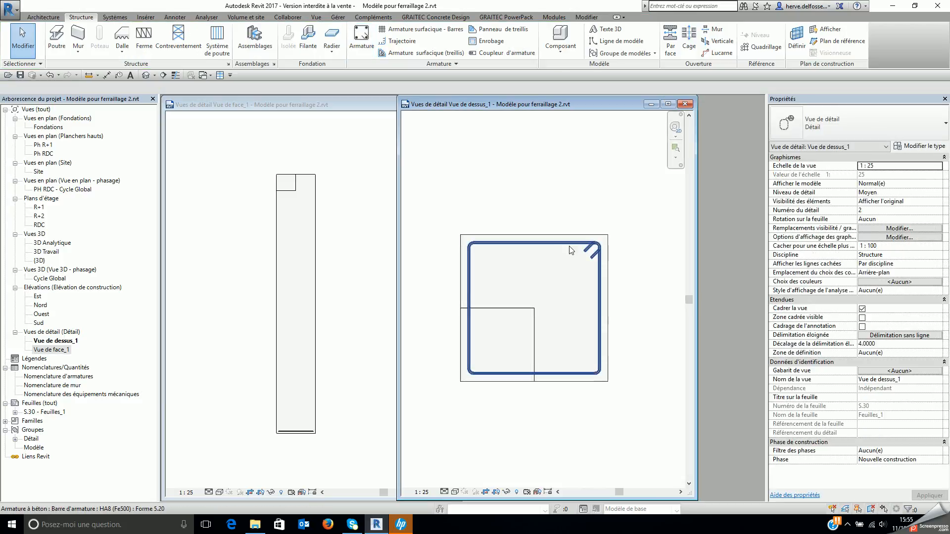
Step: Give the placed column stirrup the Espacement maximum layout with a spacing of 200 mm
{"action": "left_click", "coordinate": [598, 246]}
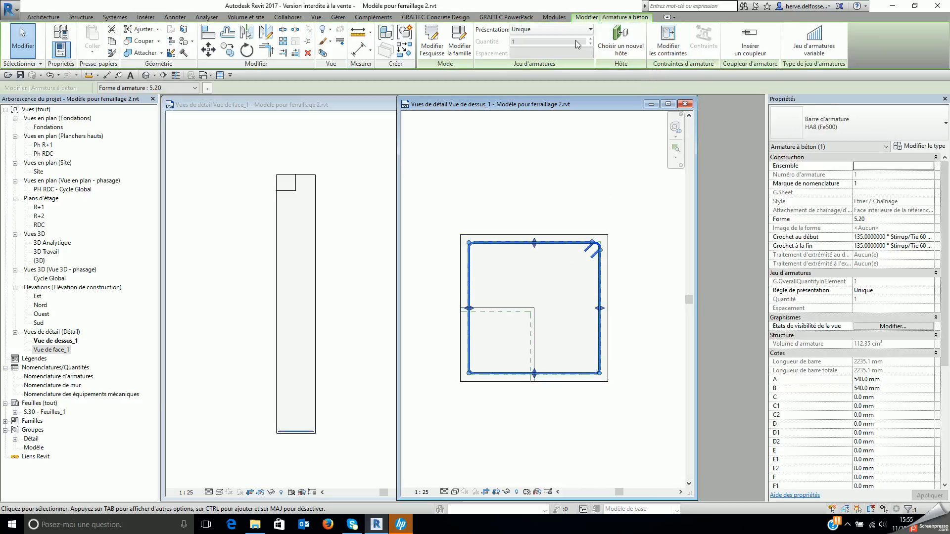
{"action": "left_click", "coordinate": [584, 34]}
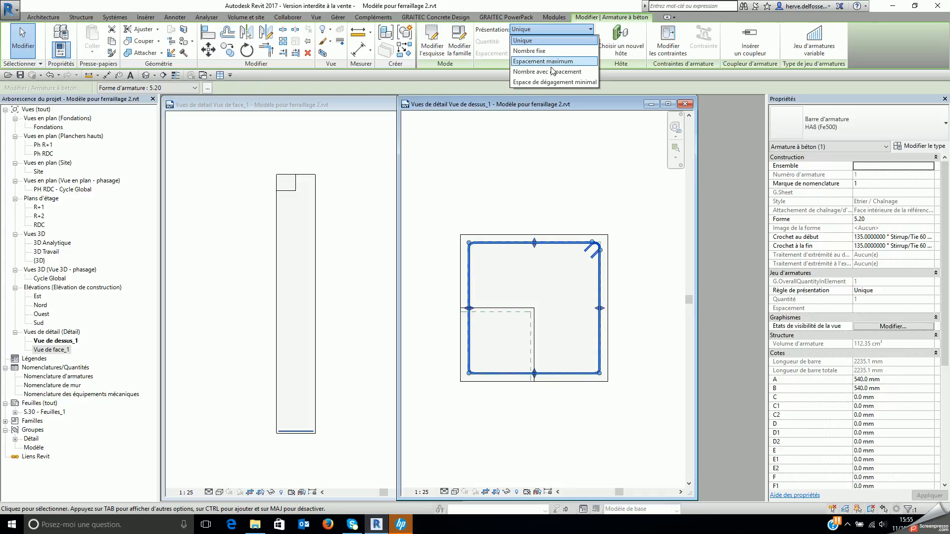
{"action": "left_click", "coordinate": [552, 64]}
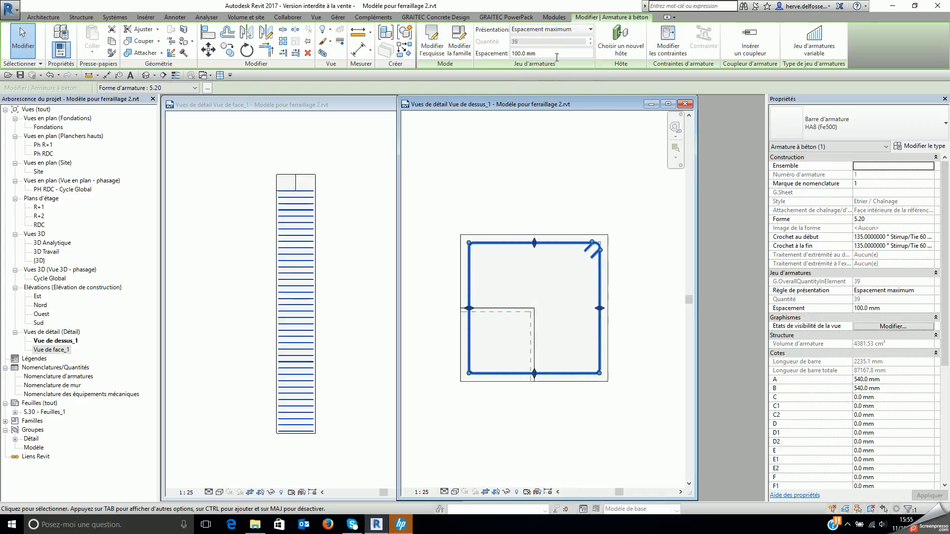
{"action": "type", "text": "200"}
{"action": "key", "text": "Return"}
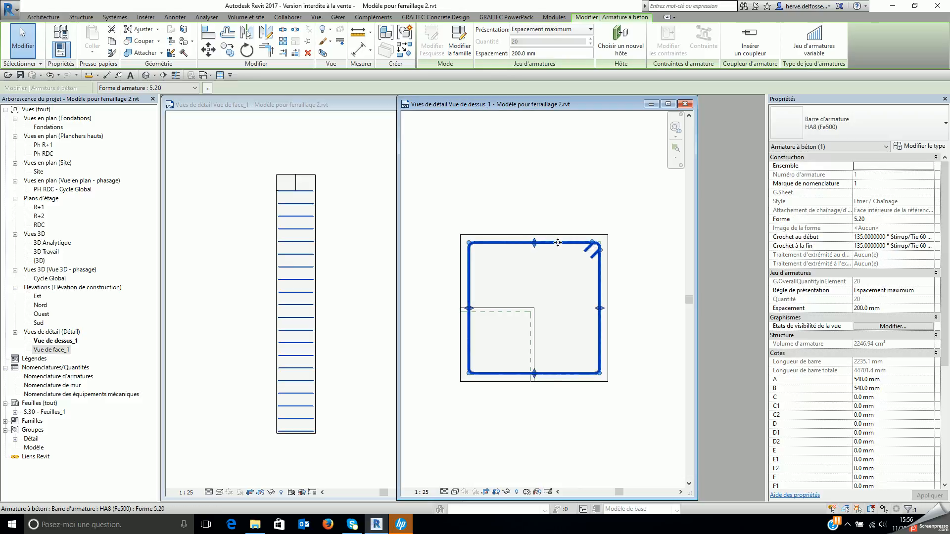
Step: Change the stirrup set's bar type to HA10 (Fe500) and its maximum spacing to 100 mm
{"action": "left_click", "coordinate": [809, 131]}
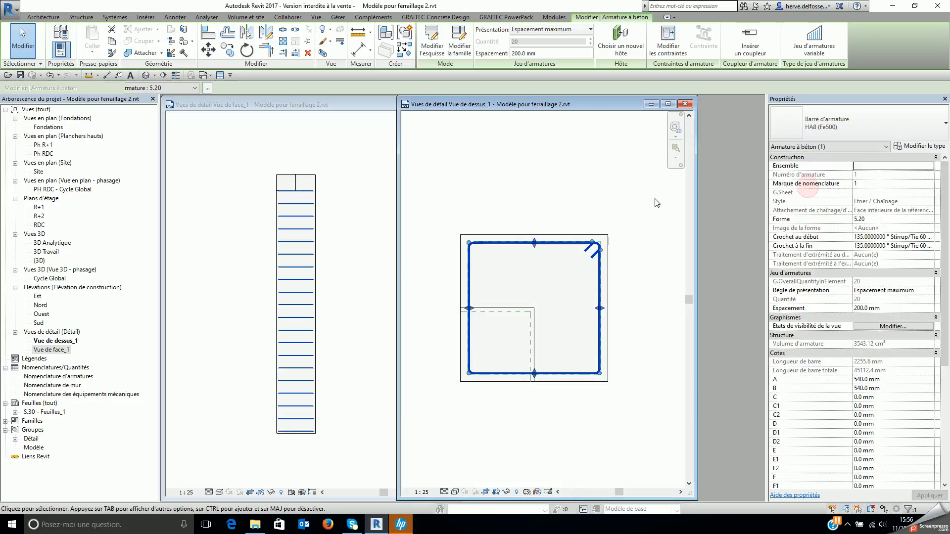
{"action": "left_click", "coordinate": [812, 187]}
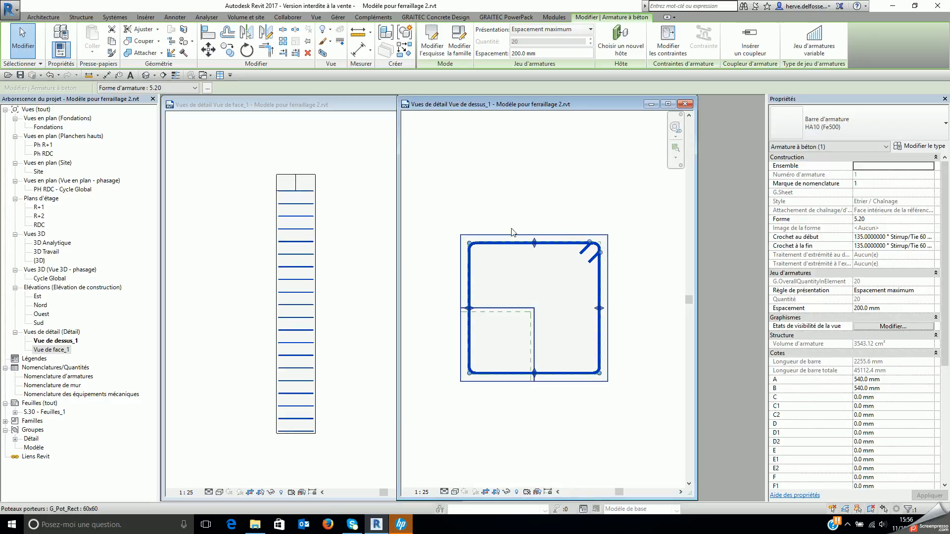
{"action": "left_click", "coordinate": [569, 53]}
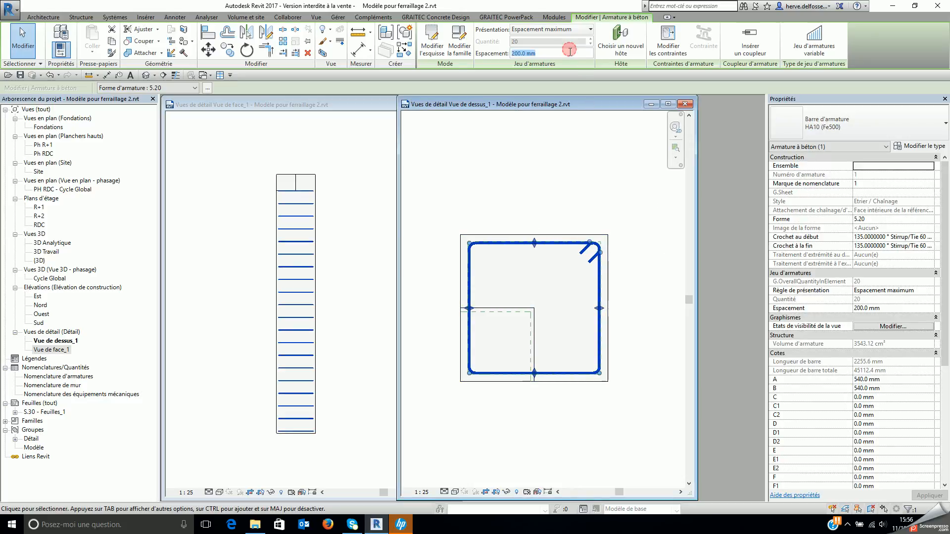
{"action": "type", "text": "100"}
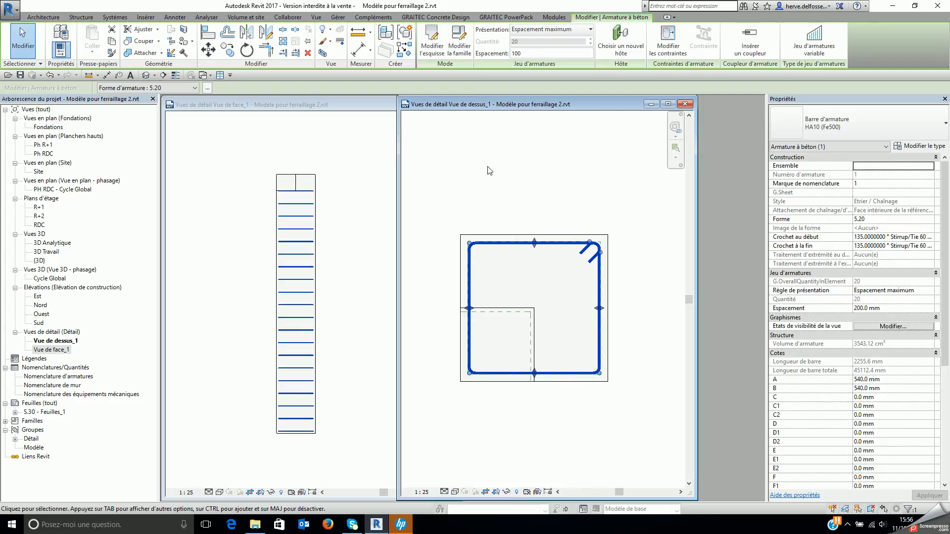
{"action": "key", "text": "Return"}
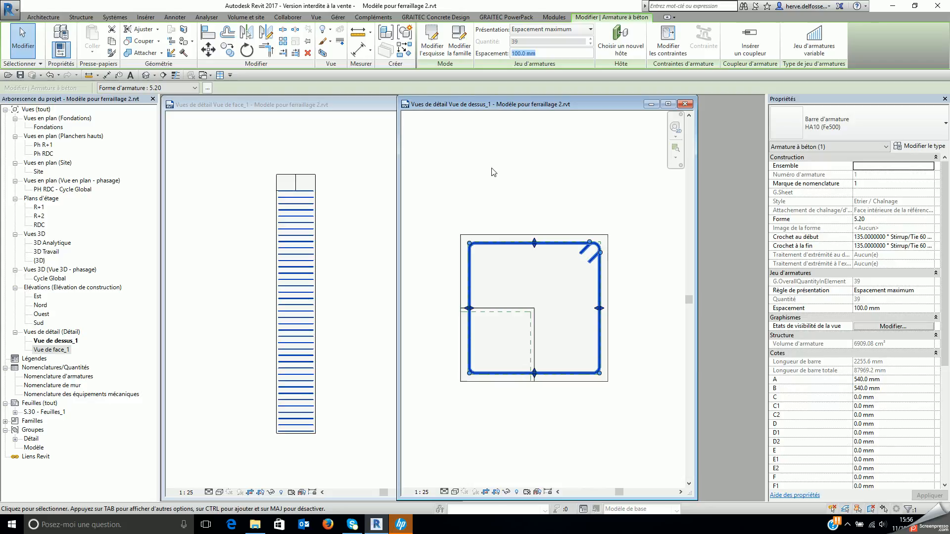
{"action": "key", "text": "Escape"}
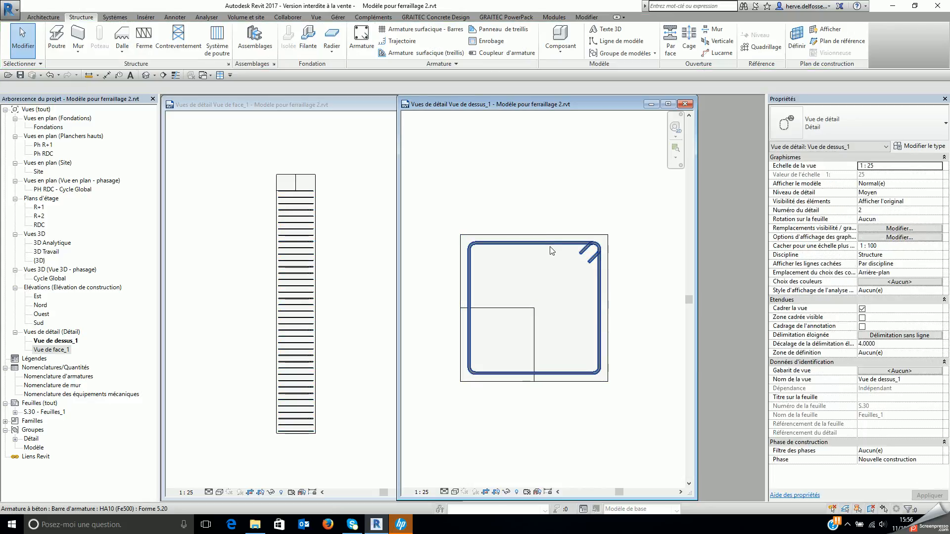
Step: Delete the stirrup set from the column and tile the two detail views side by side
{"action": "left_click", "coordinate": [552, 249]}
{"action": "key", "text": "Delete"}
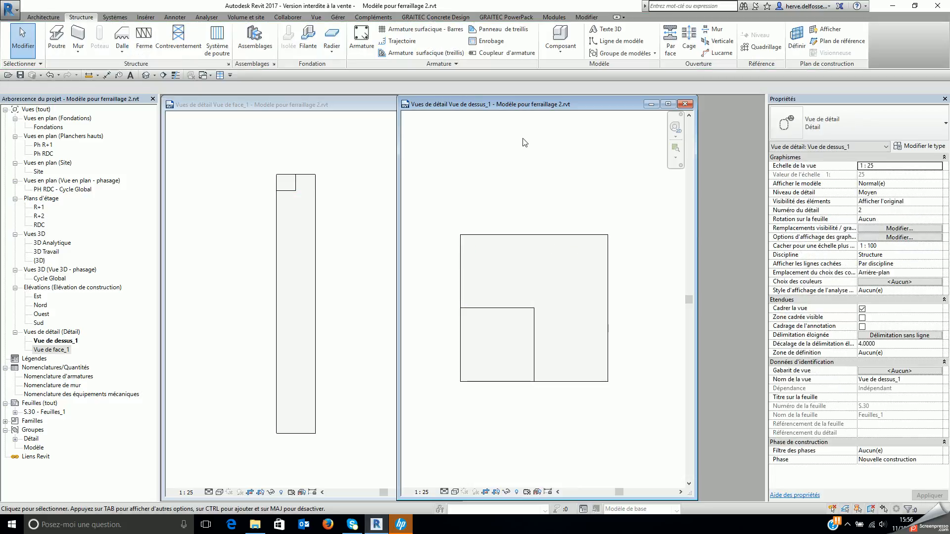
{"action": "key", "text": "w"}
{"action": "key", "text": "t"}
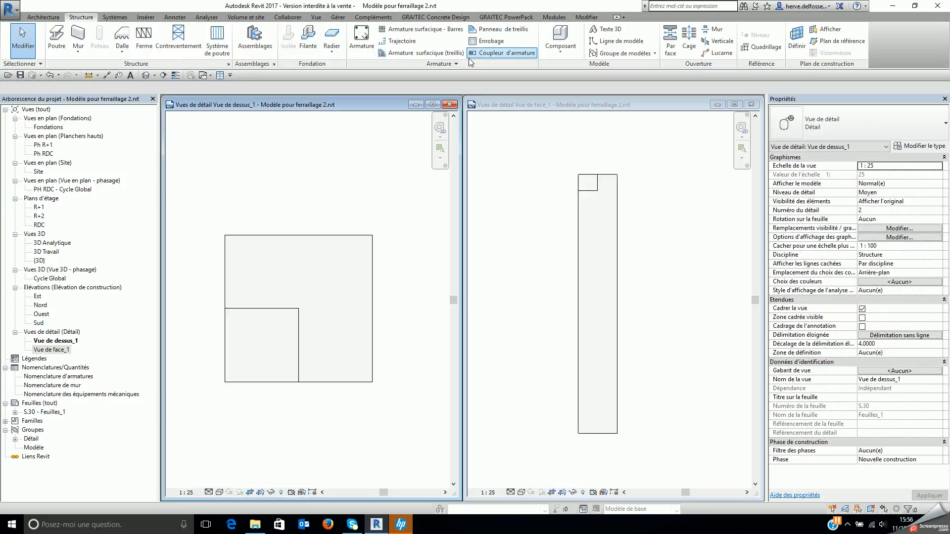
Step: Try to launch the Poteaux reinforcement generator from Vue de dessus_1 and from Vue de face_1 without selecting the column
{"action": "left_click", "coordinate": [554, 17]}
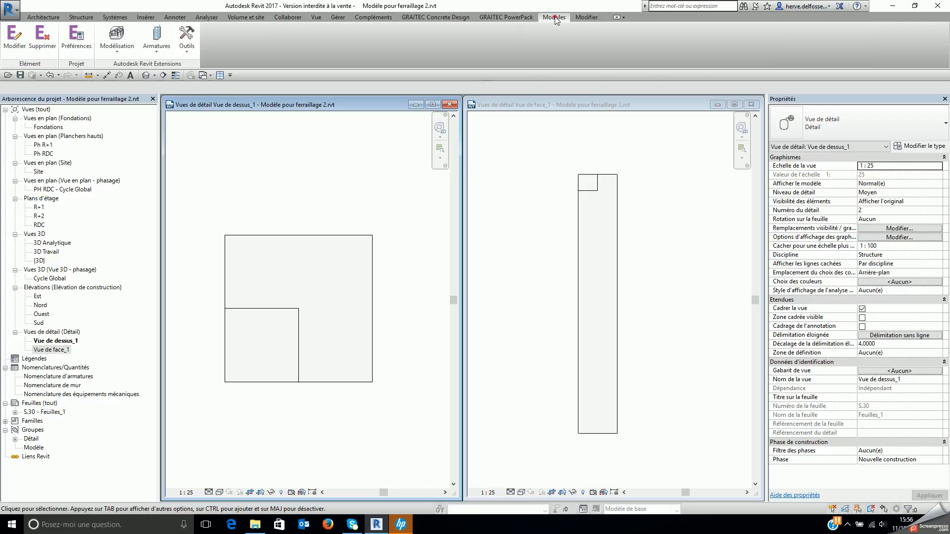
{"action": "left_click", "coordinate": [156, 49]}
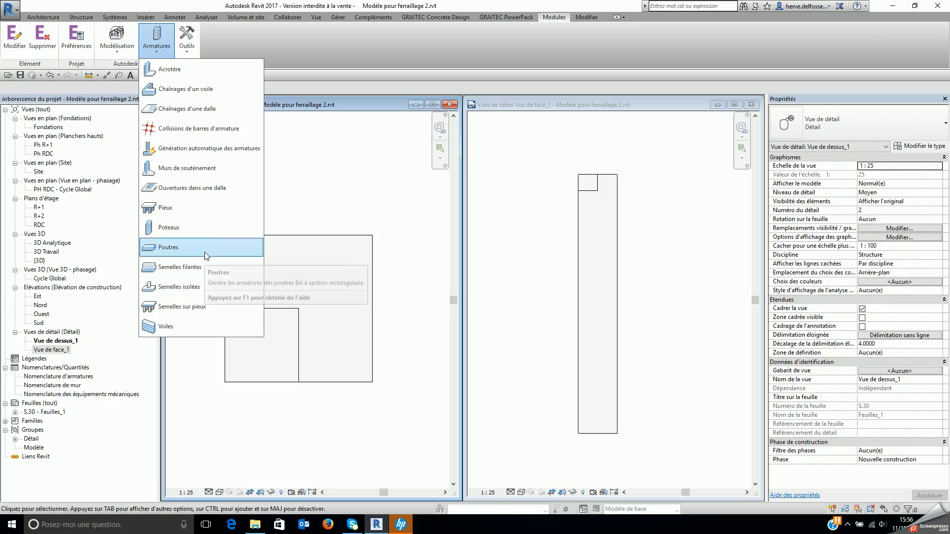
{"action": "left_click", "coordinate": [241, 233]}
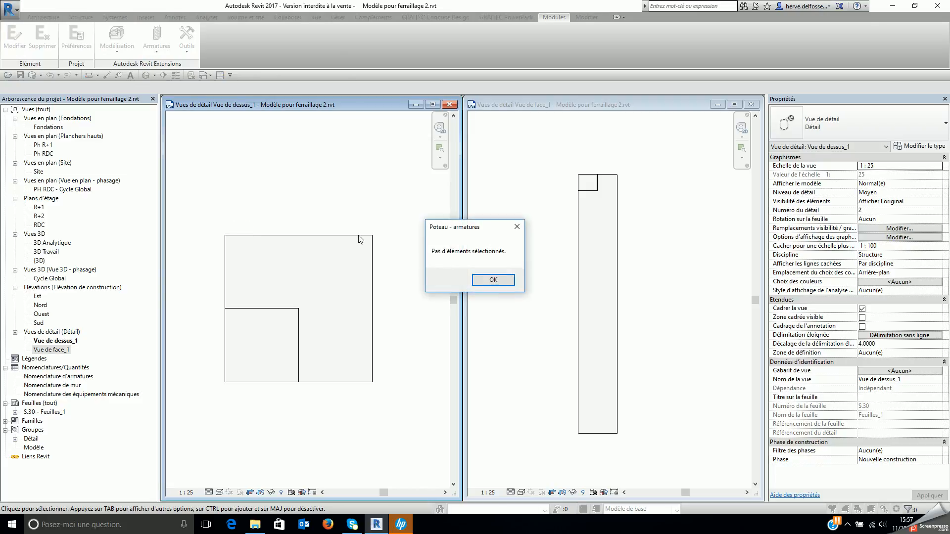
{"action": "left_click", "coordinate": [498, 287]}
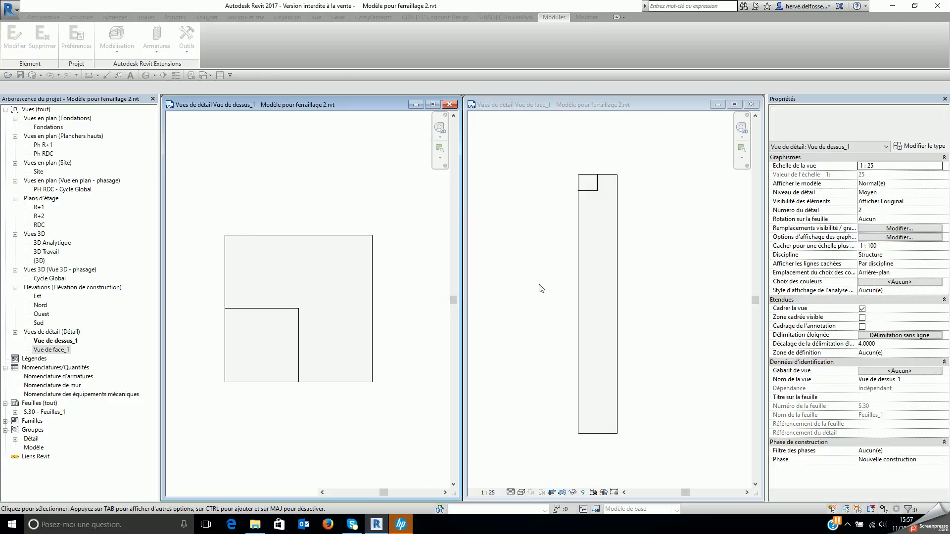
{"action": "left_click", "coordinate": [618, 281]}
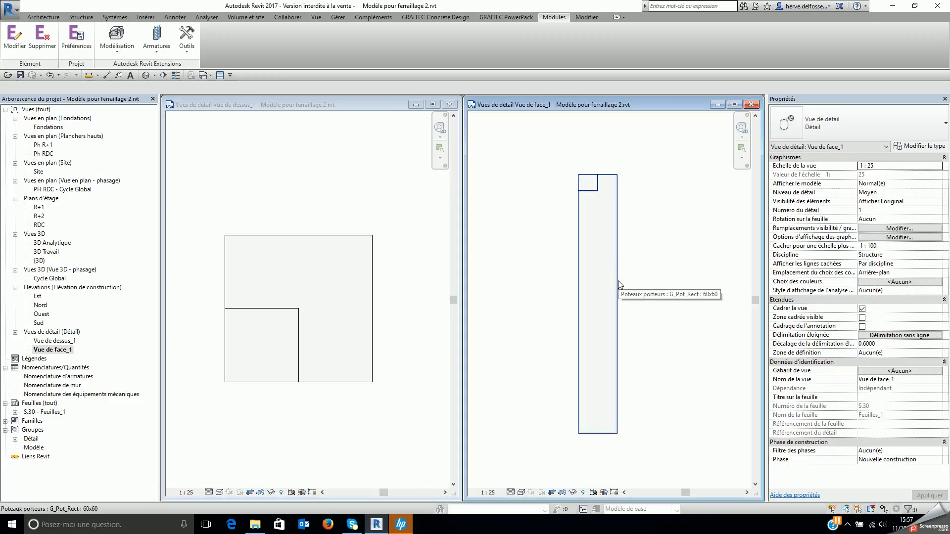
{"action": "left_click", "coordinate": [159, 49]}
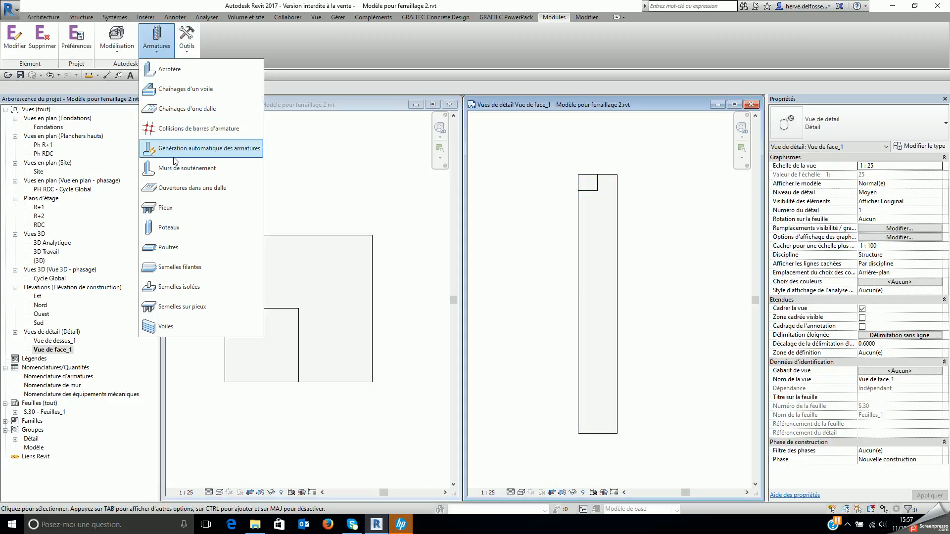
{"action": "left_click", "coordinate": [177, 227]}
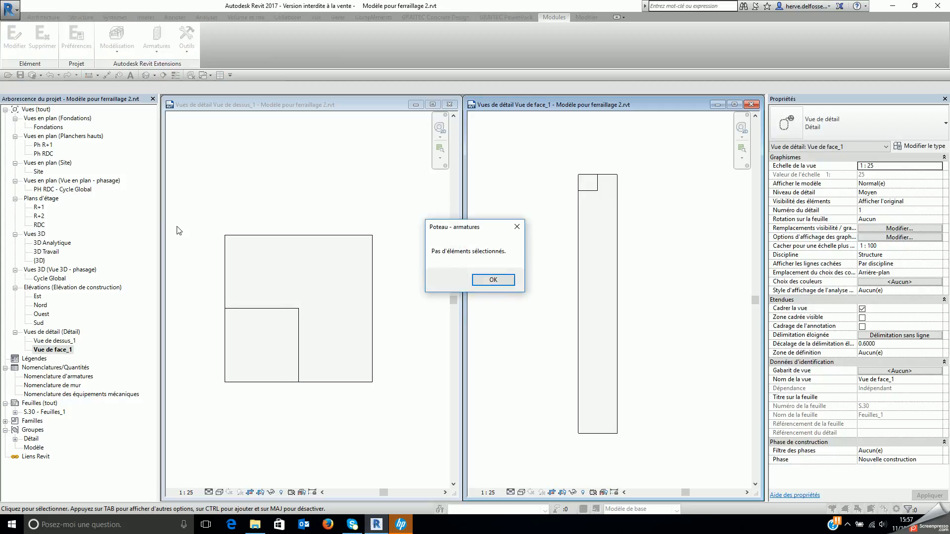
{"action": "left_click", "coordinate": [499, 278]}
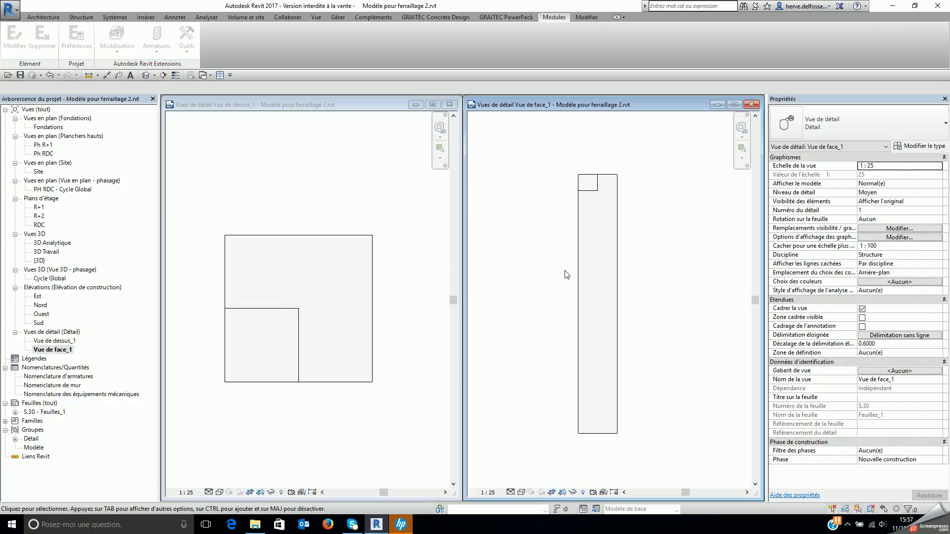
Step: Select the 60x60 column in Vue de face_1, open the Poteaux reinforcement generator for it and bring up the Barres settings
{"action": "left_click", "coordinate": [618, 277]}
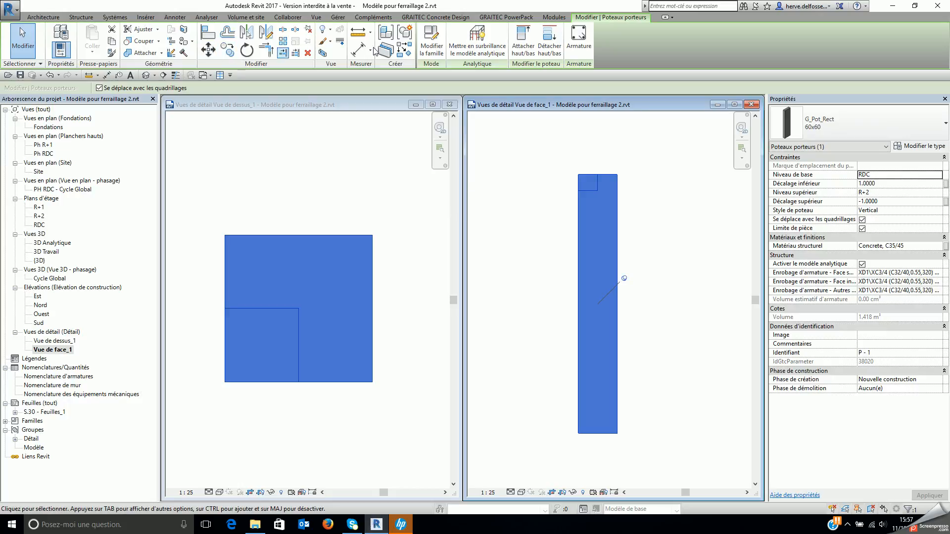
{"action": "left_click", "coordinate": [552, 18]}
{"action": "left_click", "coordinate": [157, 39]}
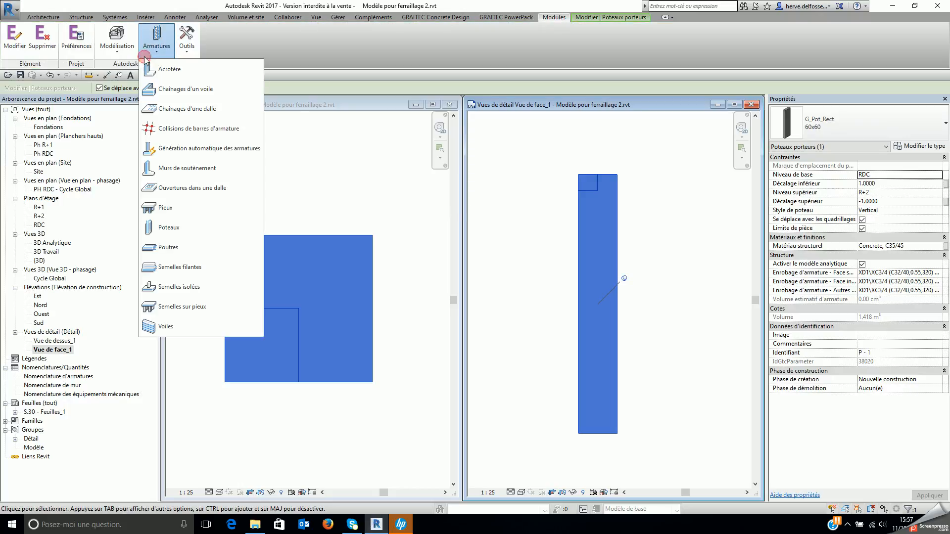
{"action": "left_click", "coordinate": [188, 227]}
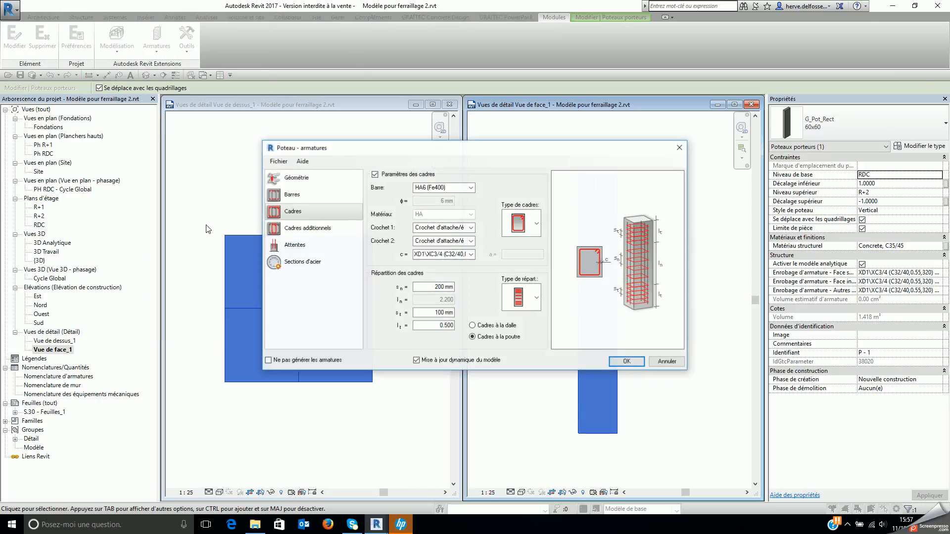
{"action": "left_click", "coordinate": [309, 193]}
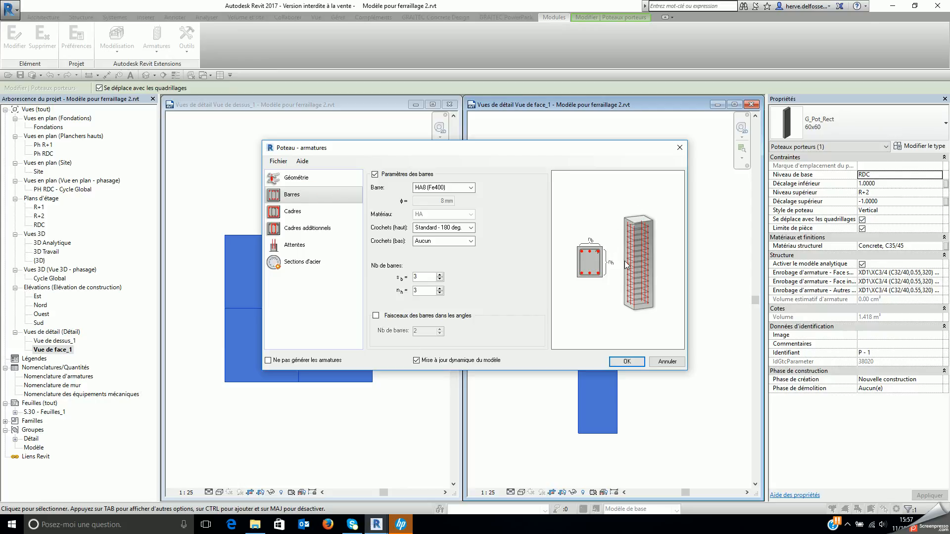
{"action": "left_click", "coordinate": [312, 212]}
{"action": "left_click", "coordinate": [311, 230]}
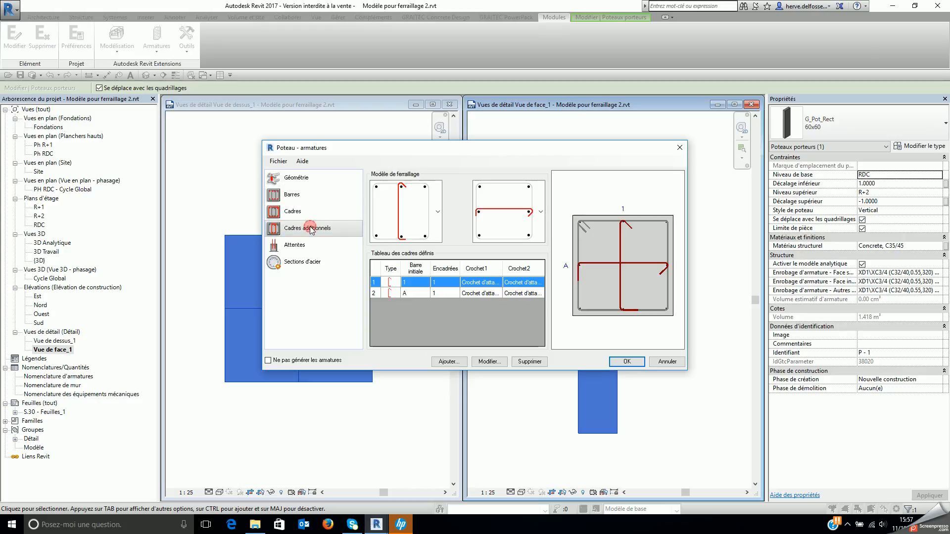
{"action": "left_click", "coordinate": [309, 197]}
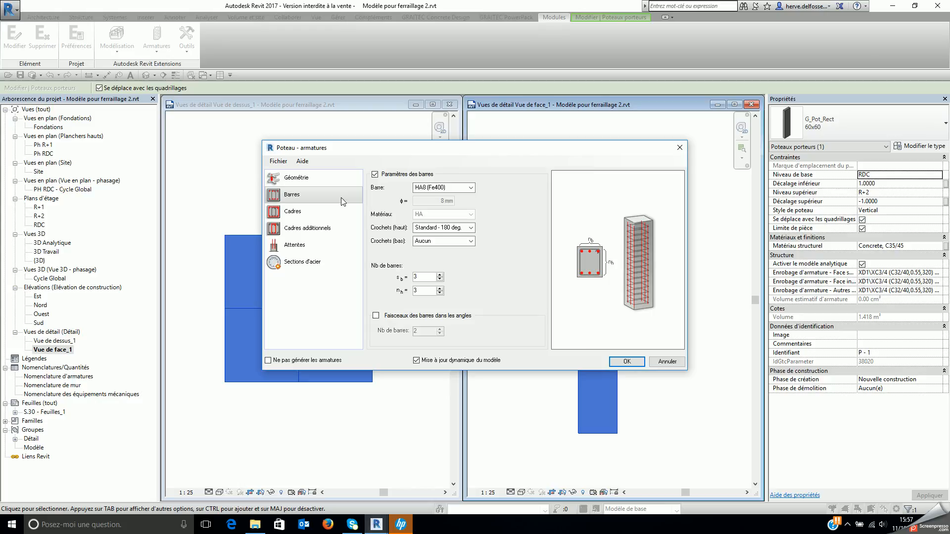
Step: Look through the Cadres and Cadres additionnels settings of the column and return to the Barres settings
{"action": "left_click", "coordinate": [334, 218]}
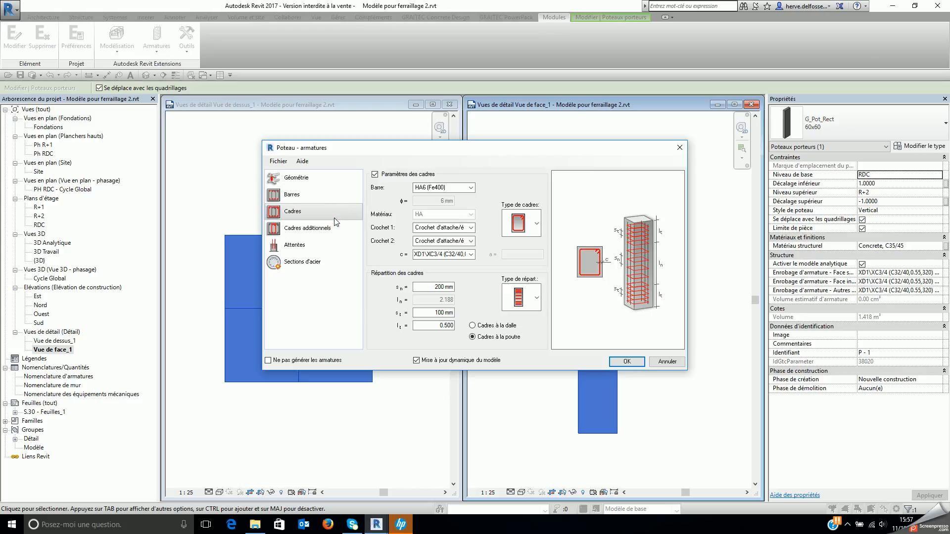
{"action": "left_click", "coordinate": [331, 227]}
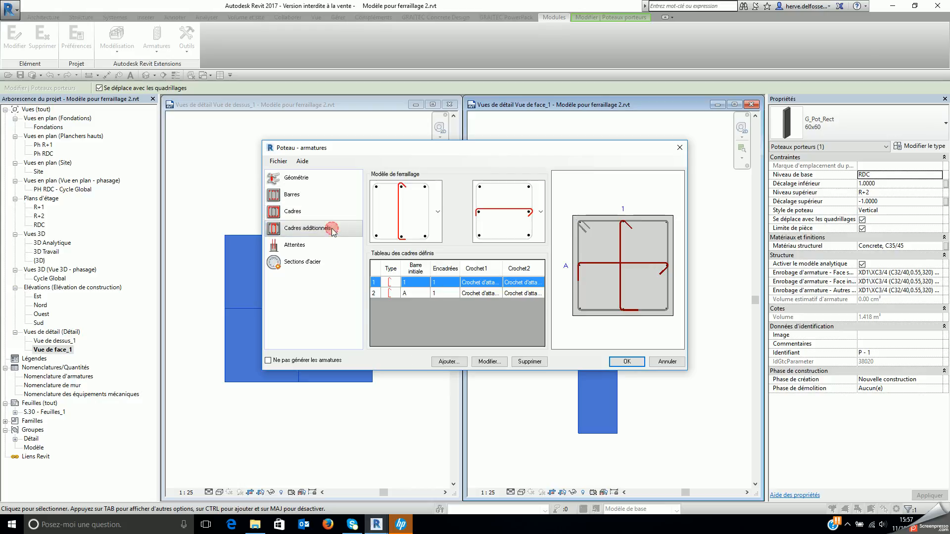
{"action": "left_click", "coordinate": [326, 196]}
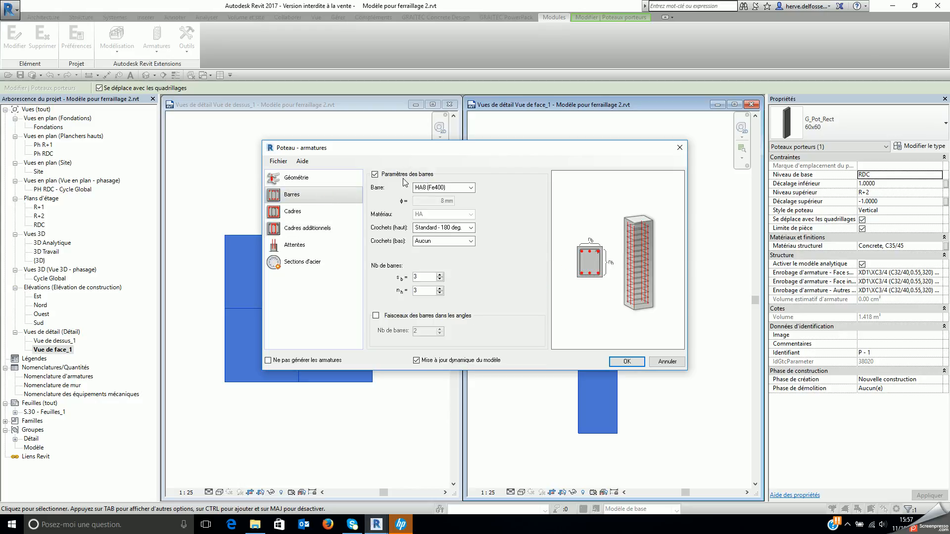
Step: Choose HA8 (Fe400) for the column's main bars, with a Standard - 180 deg. hook at the top
{"action": "left_click", "coordinate": [442, 188]}
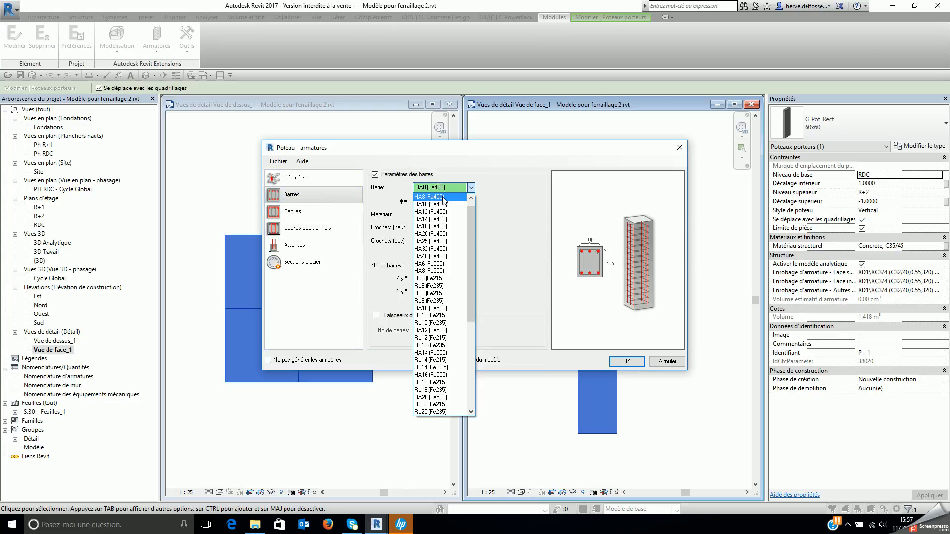
{"action": "left_click", "coordinate": [444, 197]}
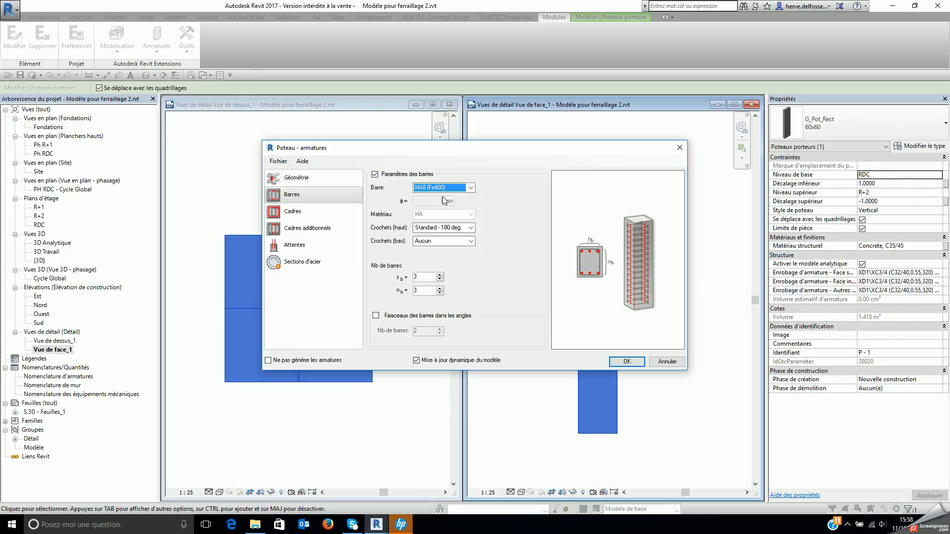
{"action": "left_click", "coordinate": [453, 228]}
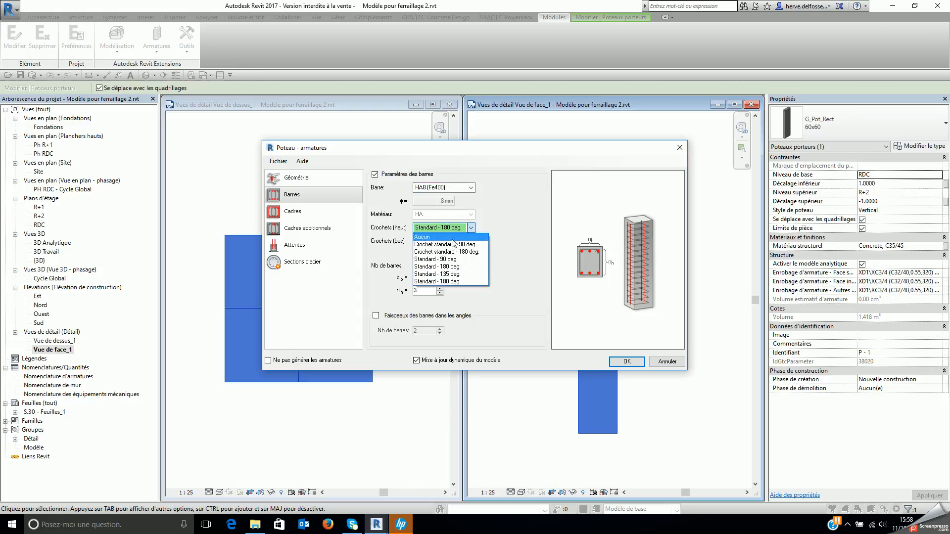
{"action": "left_click", "coordinate": [451, 268]}
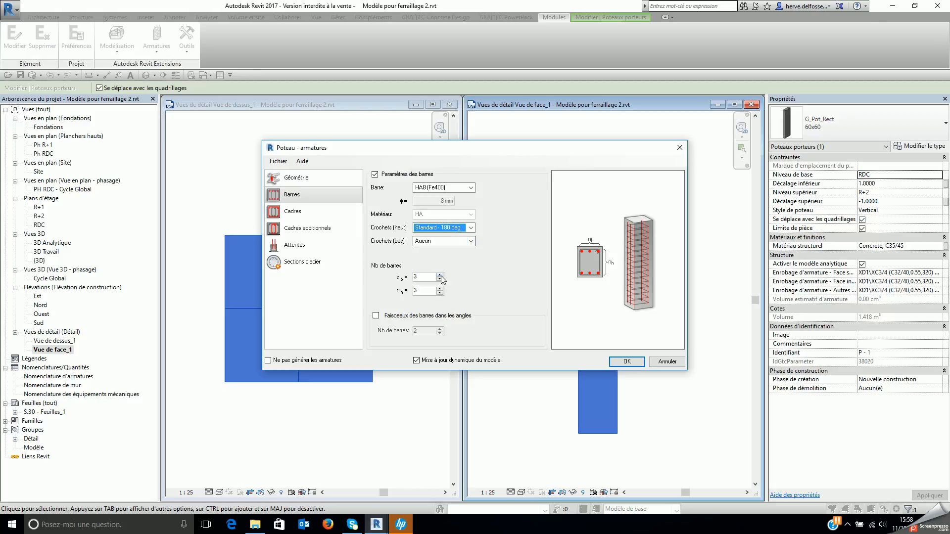
Step: Lower the number of main bars to 2 in both directions and set both counts back to 3
{"action": "left_click", "coordinate": [440, 279]}
{"action": "left_click", "coordinate": [440, 293]}
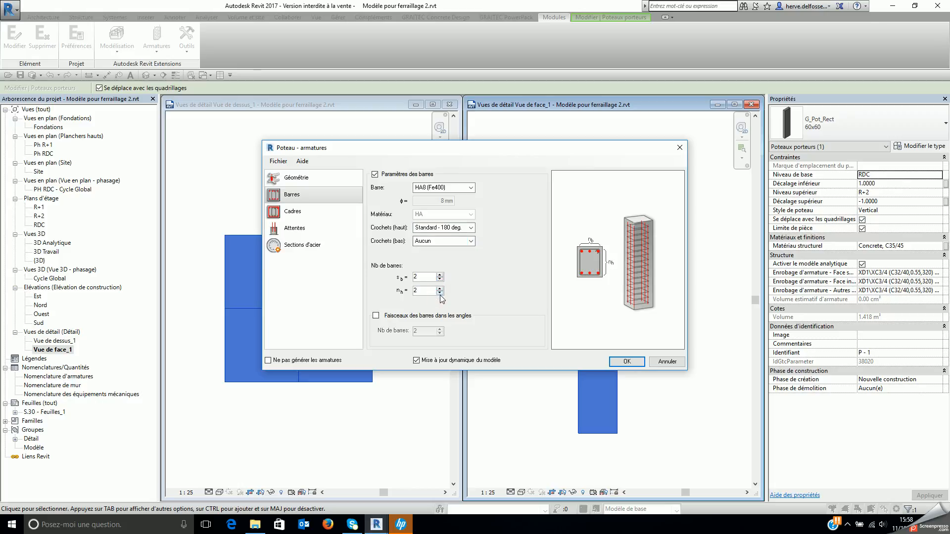
{"action": "left_click", "coordinate": [439, 275]}
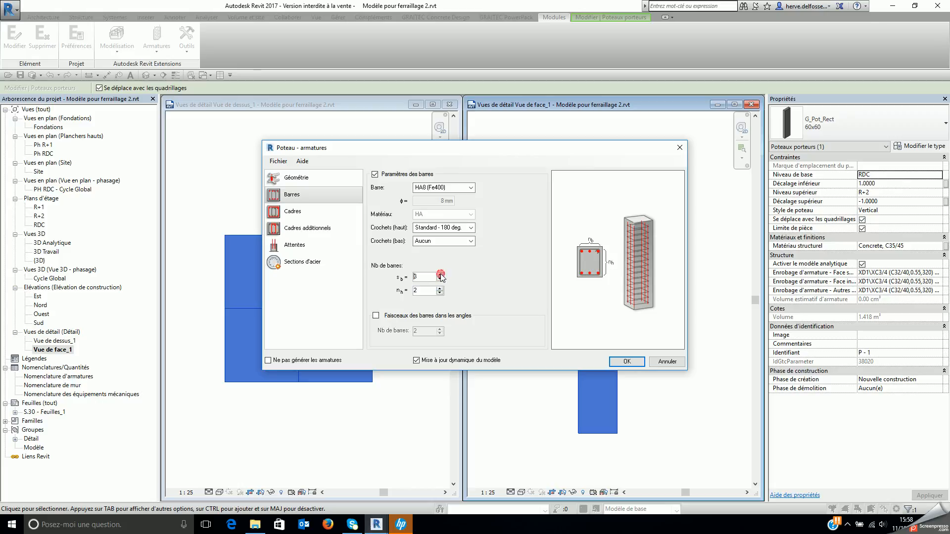
{"action": "left_click", "coordinate": [440, 289]}
Step: Set the column's ties to HA8 (Fe400) with Crochet d'attache/étrier - 135 deg. as the first hook
{"action": "left_click", "coordinate": [313, 213]}
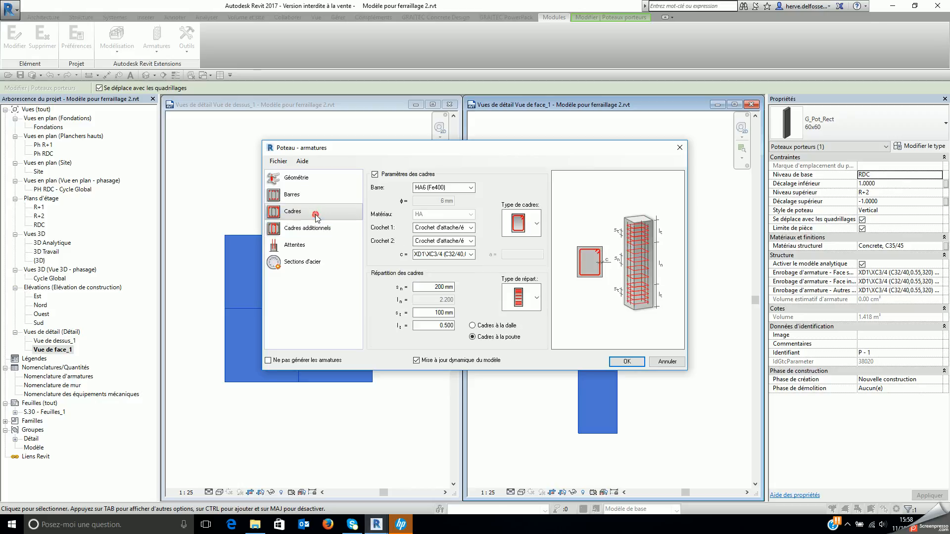
{"action": "left_click", "coordinate": [440, 188]}
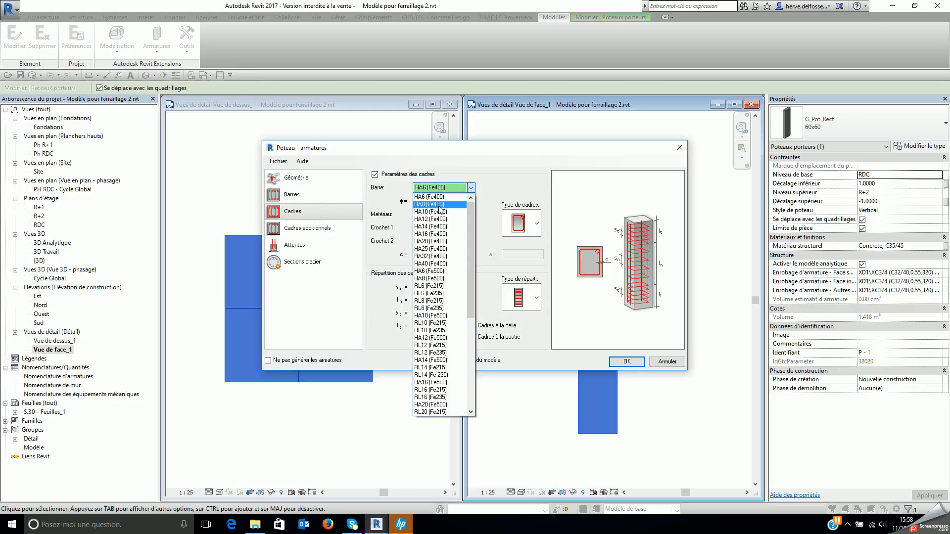
{"action": "left_click", "coordinate": [439, 205]}
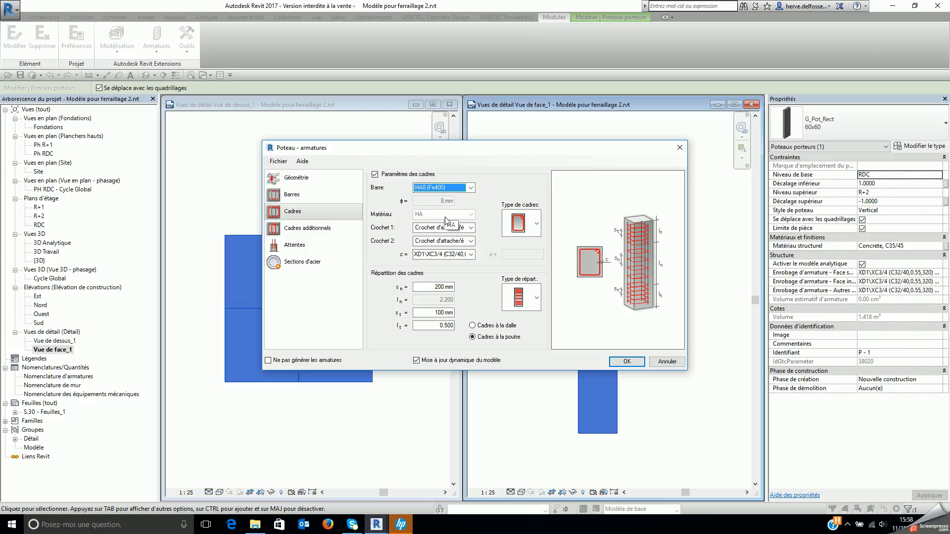
{"action": "left_click", "coordinate": [472, 229]}
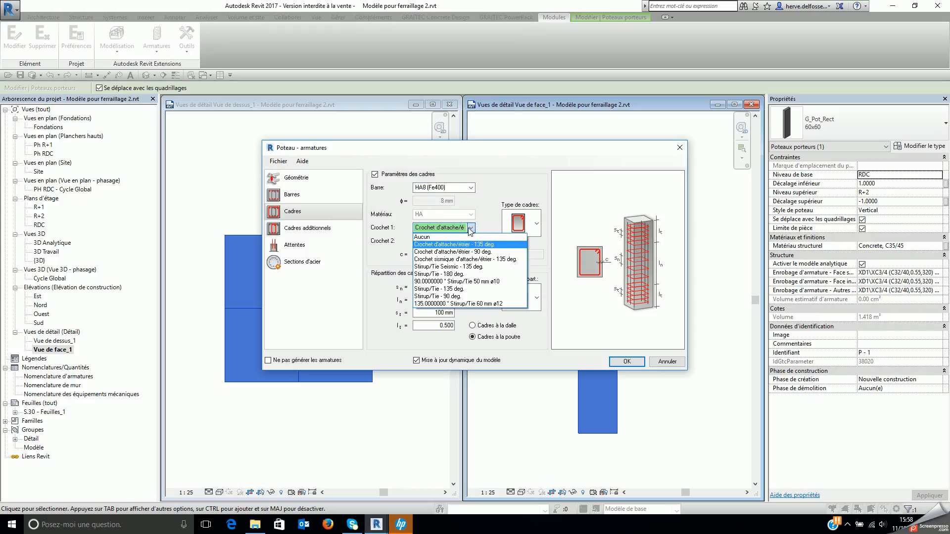
{"action": "left_click", "coordinate": [471, 244]}
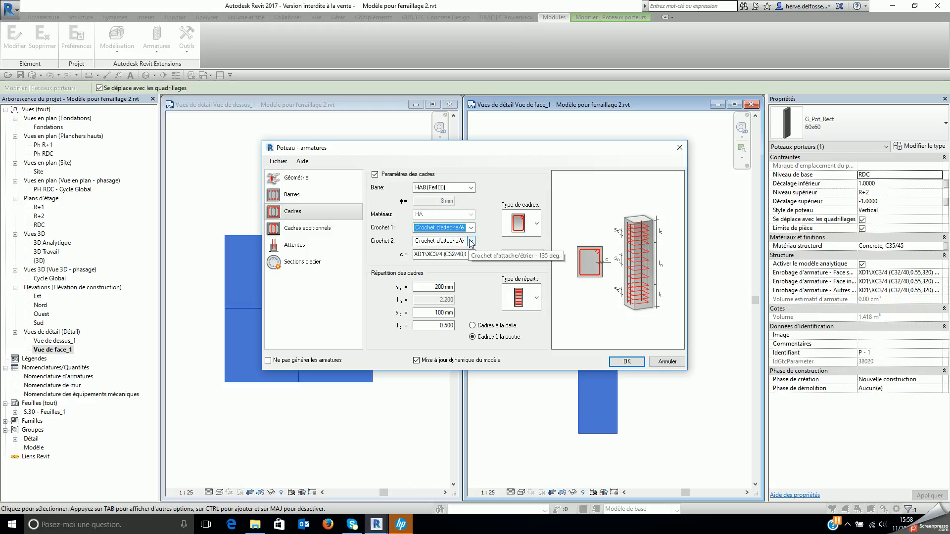
Step: Try the uniform tie distribution, restore the one with denser ends and set its end zone length to 0.4
{"action": "left_click", "coordinate": [536, 297]}
{"action": "left_click", "coordinate": [523, 325]}
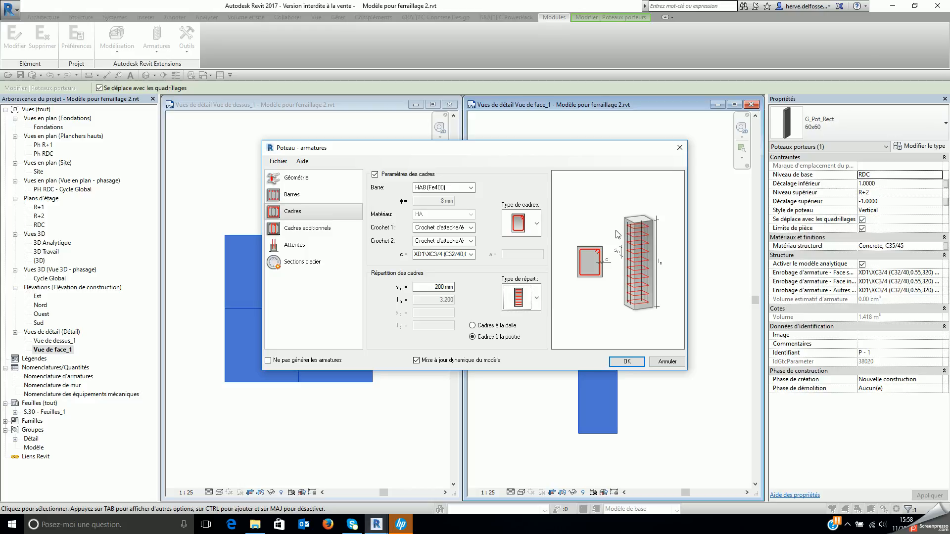
{"action": "left_click", "coordinate": [536, 299]}
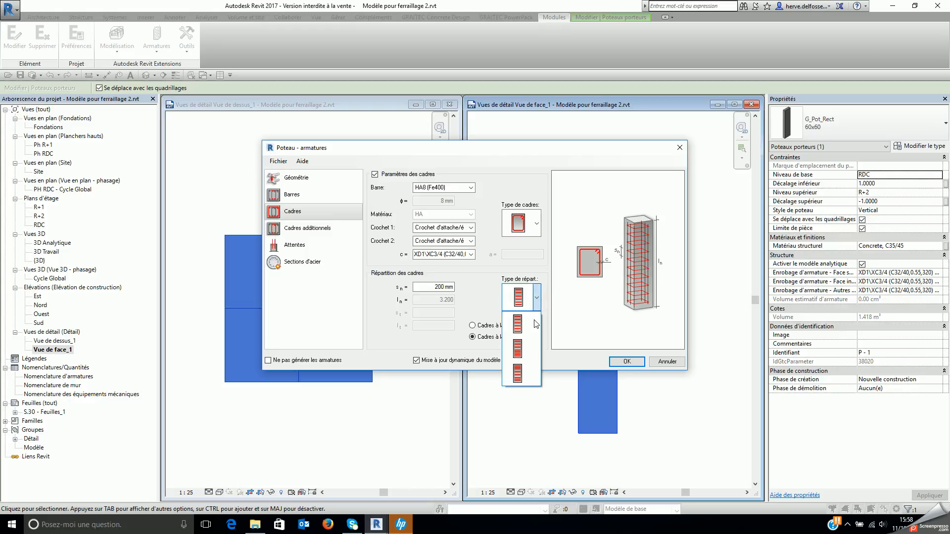
{"action": "left_click", "coordinate": [520, 374]}
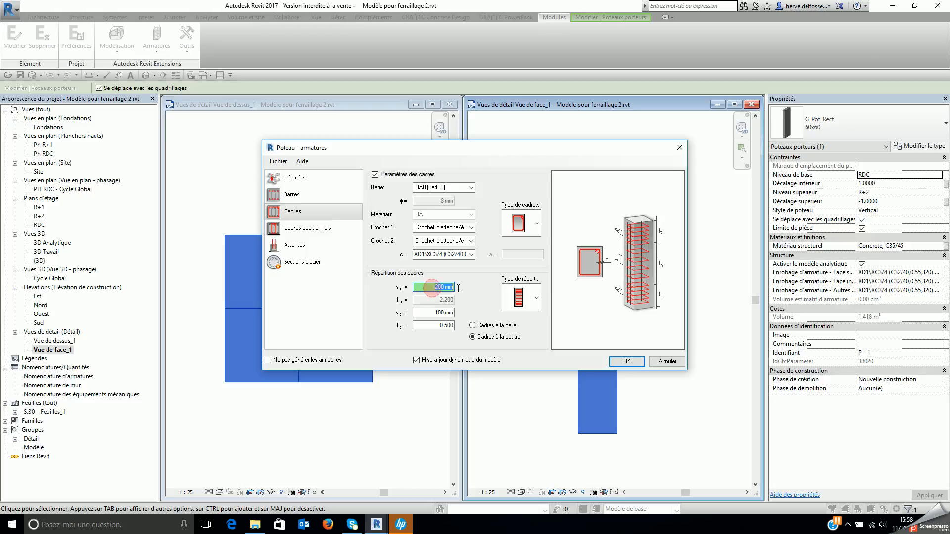
{"action": "left_click", "coordinate": [431, 312]}
{"action": "key", "text": "Tab"}
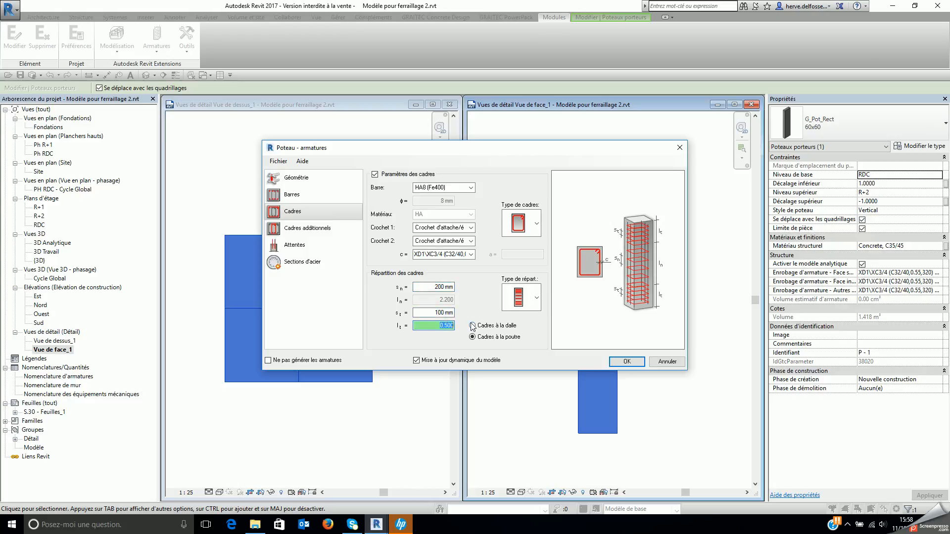
{"action": "type", "text": ".4"}
Step: Add two additional crossties through the middle bars, one in each direction of the section
{"action": "left_click", "coordinate": [314, 228]}
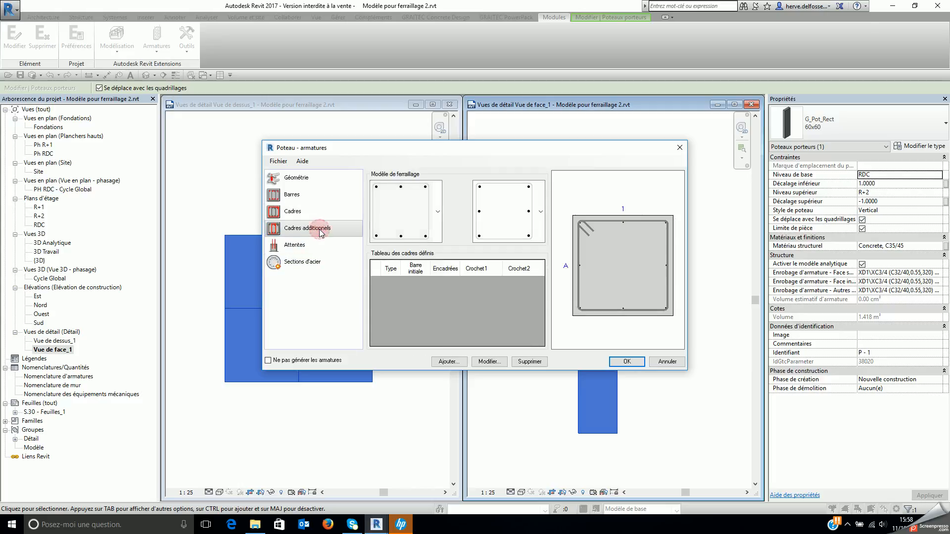
{"action": "left_click", "coordinate": [437, 223]}
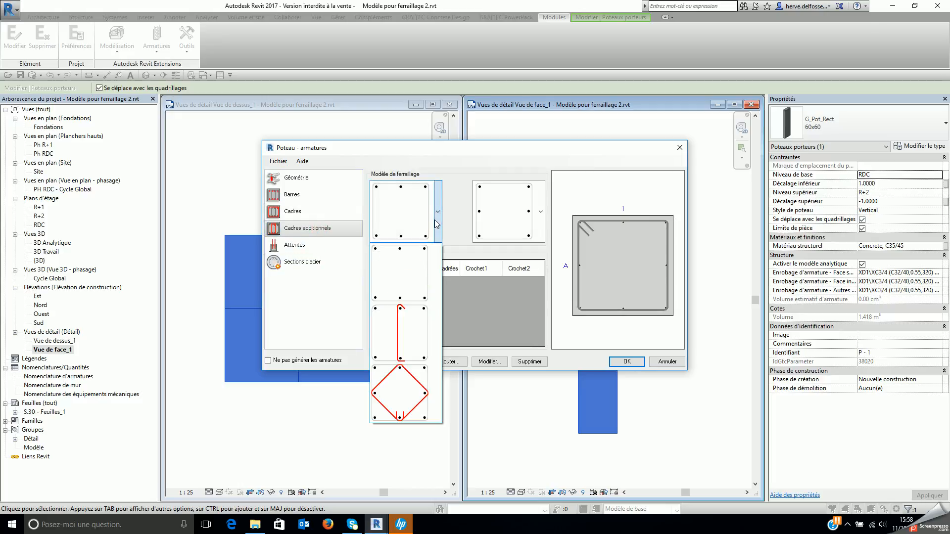
{"action": "left_click", "coordinate": [407, 330]}
{"action": "left_click", "coordinate": [541, 212]}
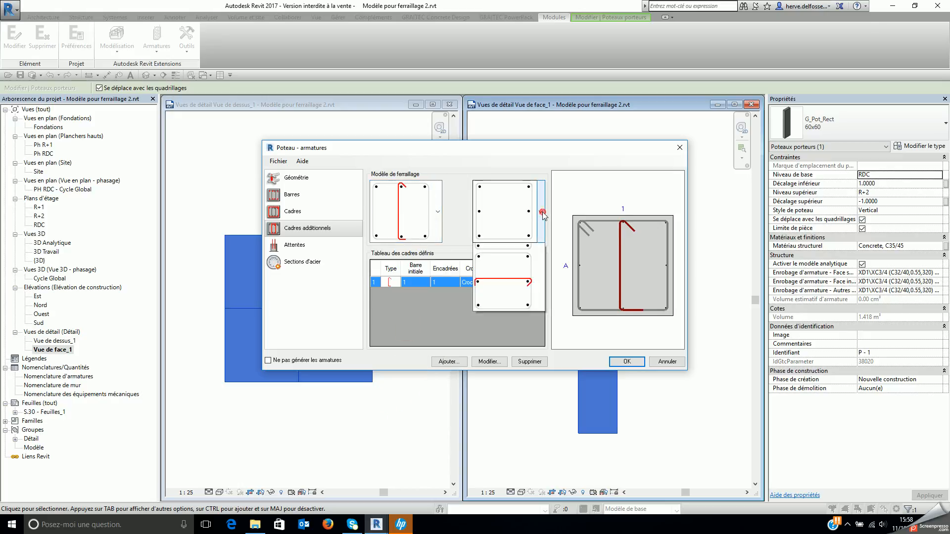
{"action": "left_click", "coordinate": [515, 332]}
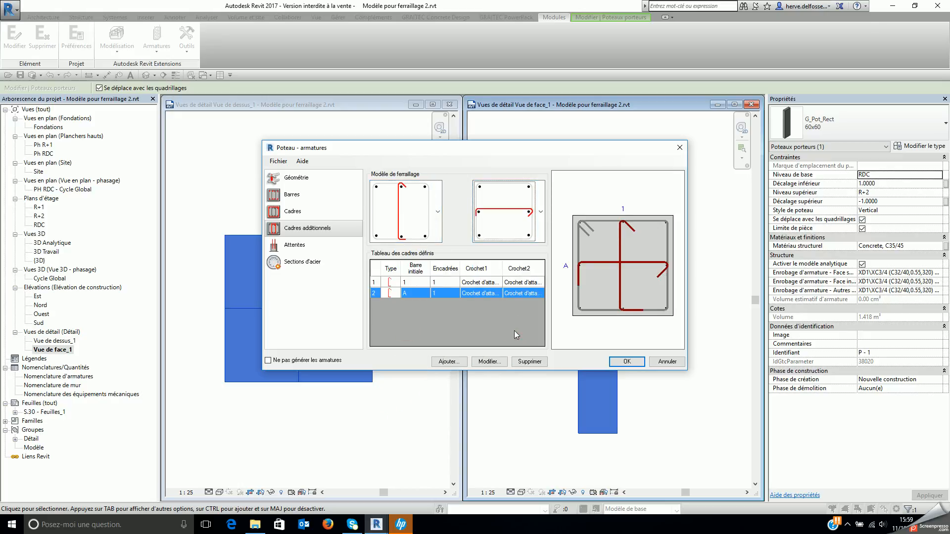
Step: Examine the Attentes, Sections d'acier, Barres and Cadres settings, leaving the Attentes disabled
{"action": "left_click", "coordinate": [313, 247]}
{"action": "left_click", "coordinate": [374, 175]}
{"action": "left_click", "coordinate": [375, 175]}
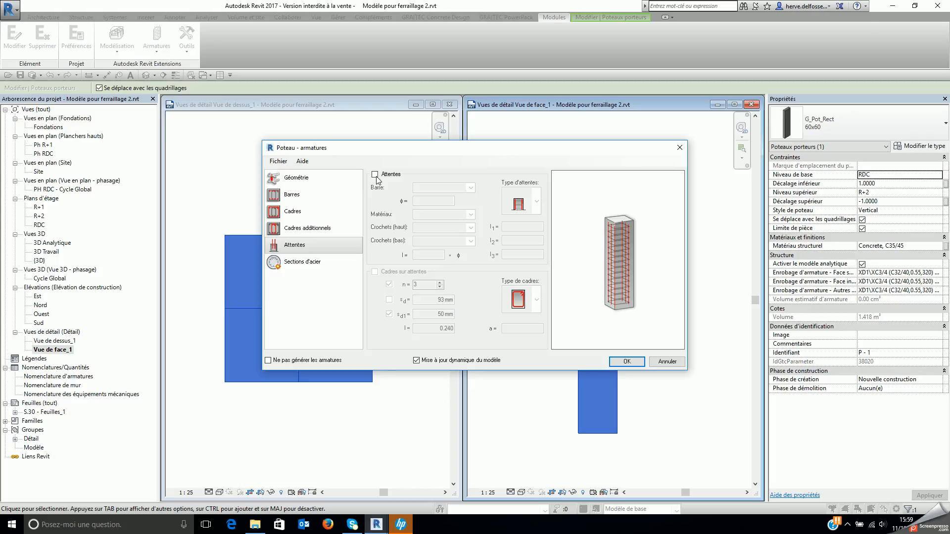
{"action": "left_click", "coordinate": [325, 266]}
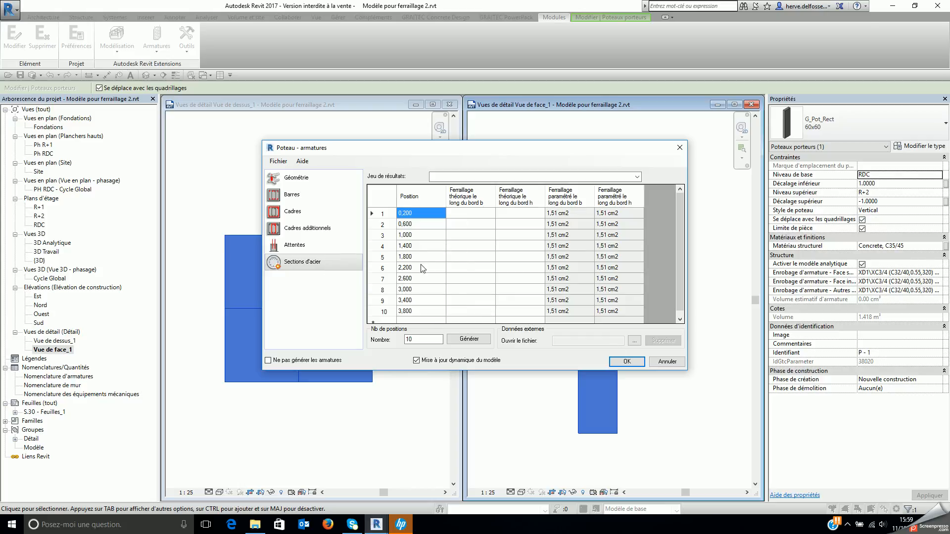
{"action": "left_click", "coordinate": [298, 198]}
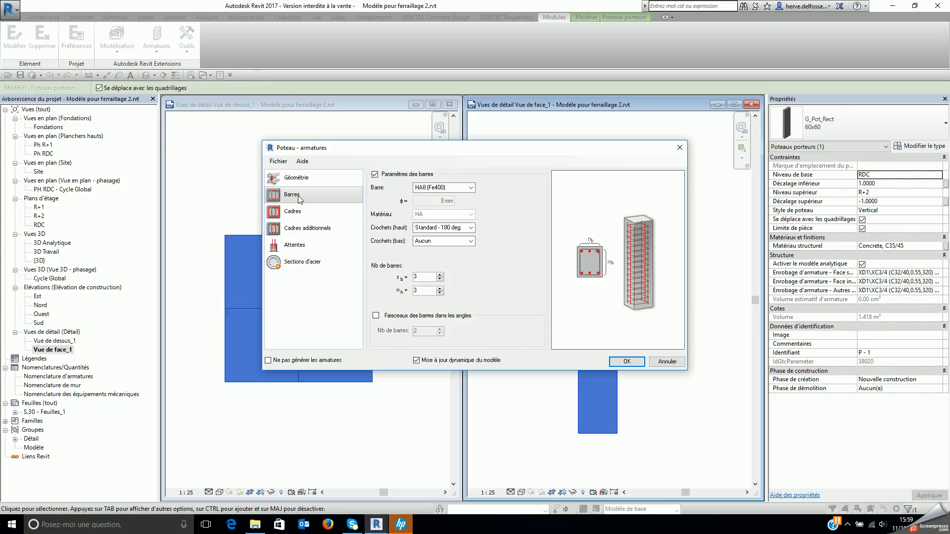
{"action": "left_click", "coordinate": [302, 218]}
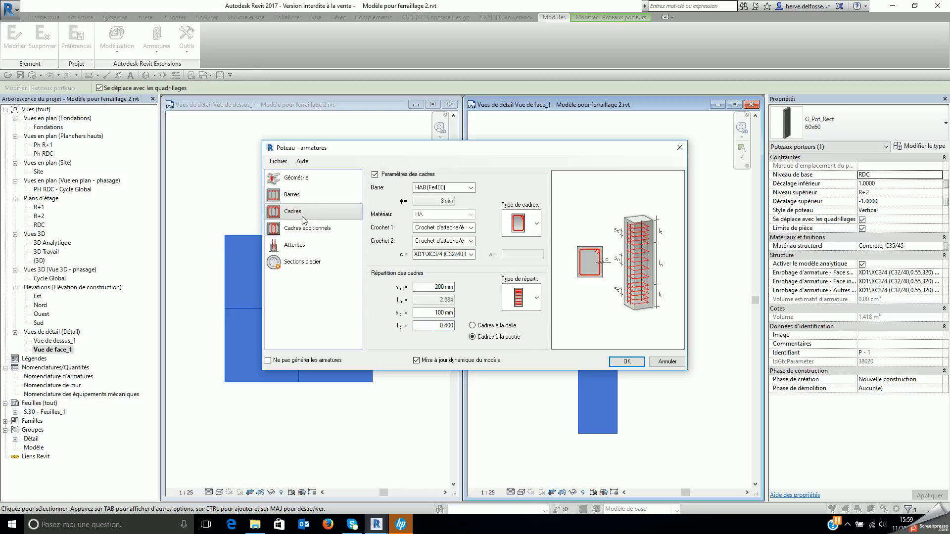
Step: Try the Cadres à la dalle option, return to Cadres à la poutre and generate the column reinforcement
{"action": "left_click", "coordinate": [489, 326]}
{"action": "left_click", "coordinate": [489, 338]}
{"action": "left_click", "coordinate": [637, 362]}
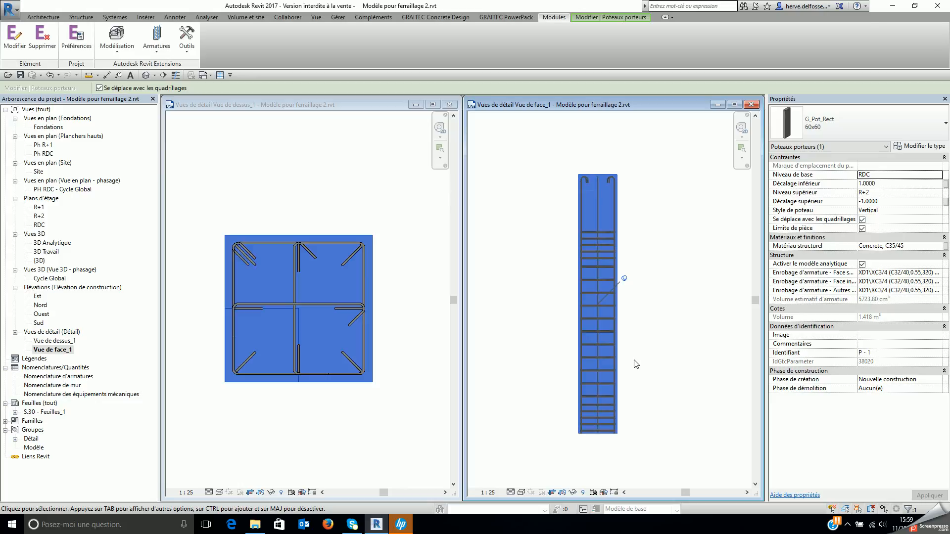
Step: Deselect the column, examine the two detail views on sheet S.30 - Feuilles_1 and close the sheet
{"action": "left_click", "coordinate": [523, 281]}
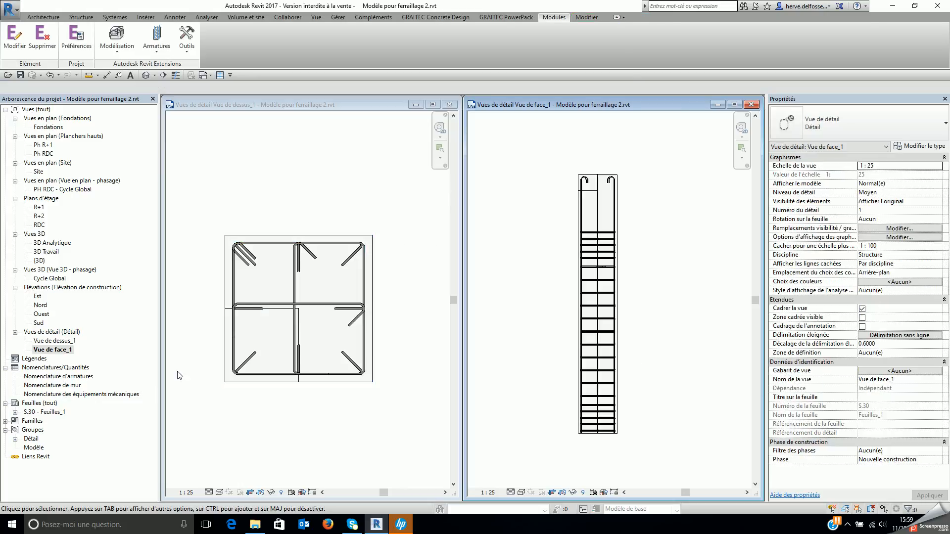
{"action": "double_click", "coordinate": [50, 412]}
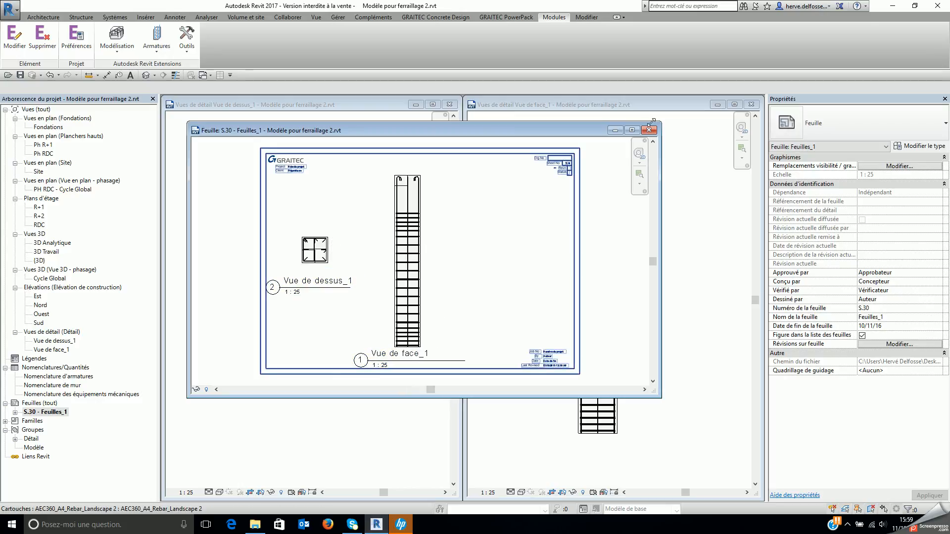
{"action": "left_click", "coordinate": [649, 131]}
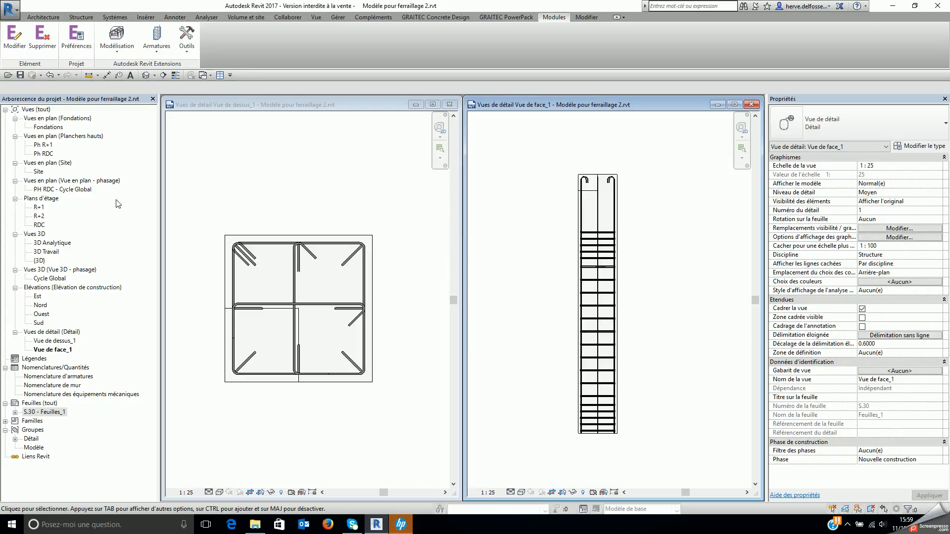
Step: Open the 3D Travail view, move its window clear of Vue de face_1 and show the column area up close
{"action": "double_click", "coordinate": [57, 253]}
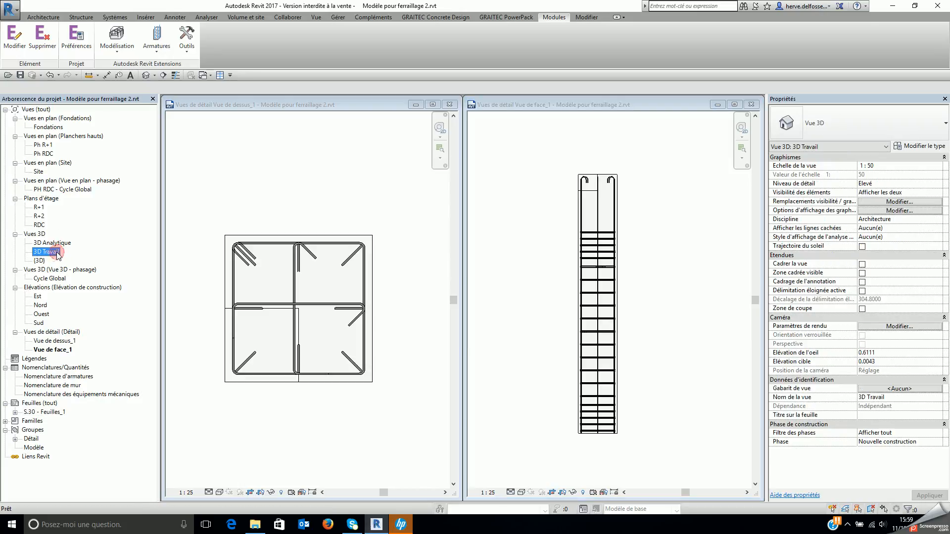
{"action": "scroll", "coordinate": [563, 339], "scroll_direction": "up", "scroll_amount": 4}
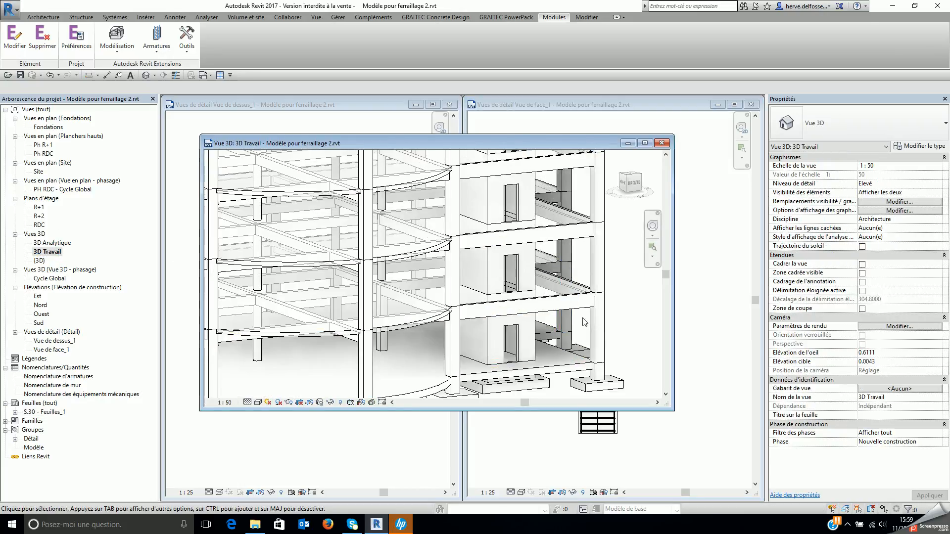
{"action": "left_click_drag", "start_coordinate": [546, 143], "coordinate": [402, 145]}
{"action": "scroll", "coordinate": [463, 328], "scroll_direction": "up", "scroll_amount": 3}
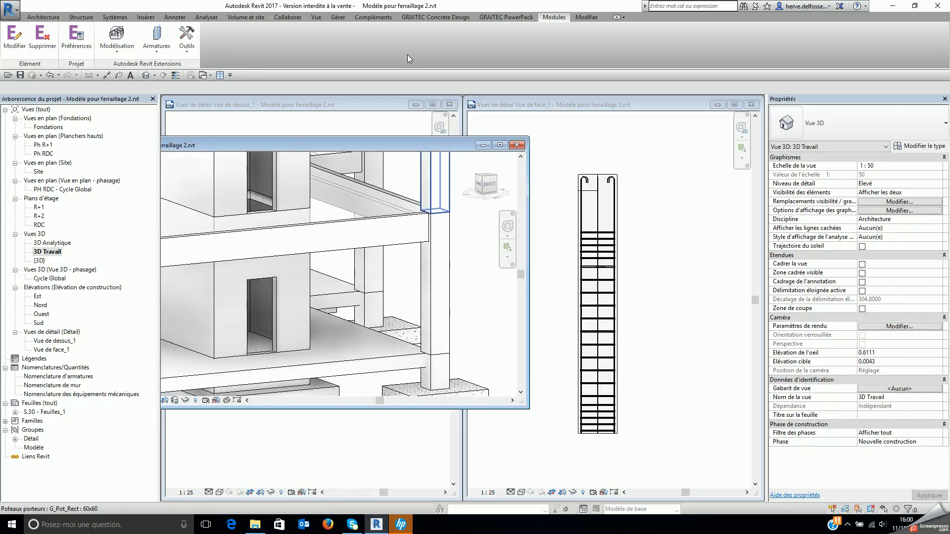
Step: Display the reinforcement bars as Solide 3D and Non obscurci, with Projet as the scope of this representation
{"action": "left_click", "coordinate": [508, 17]}
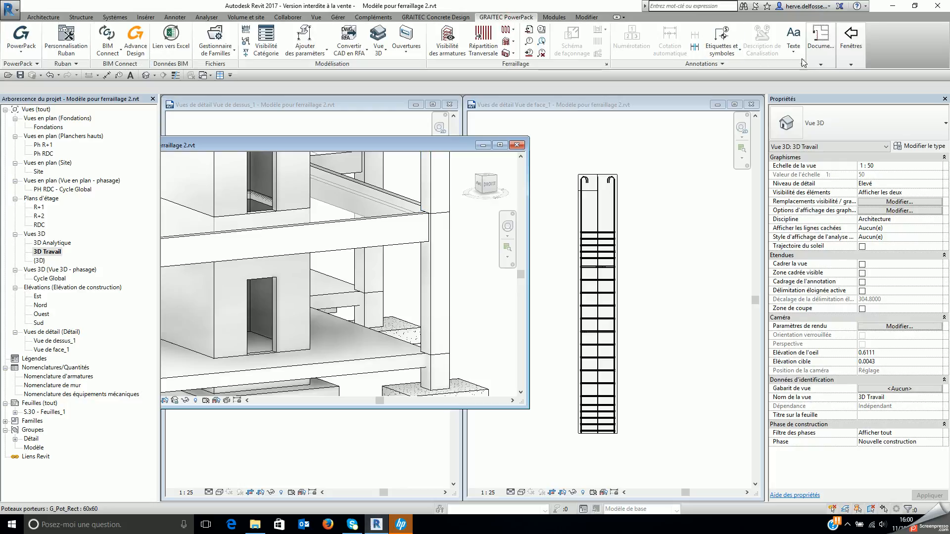
{"action": "mouse_move", "coordinate": [829, 67]}
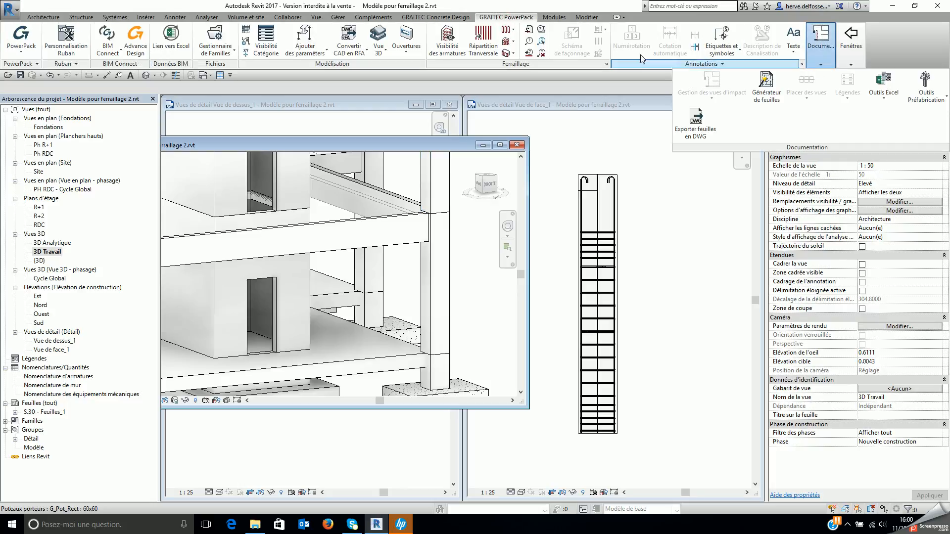
{"action": "left_click", "coordinate": [449, 51]}
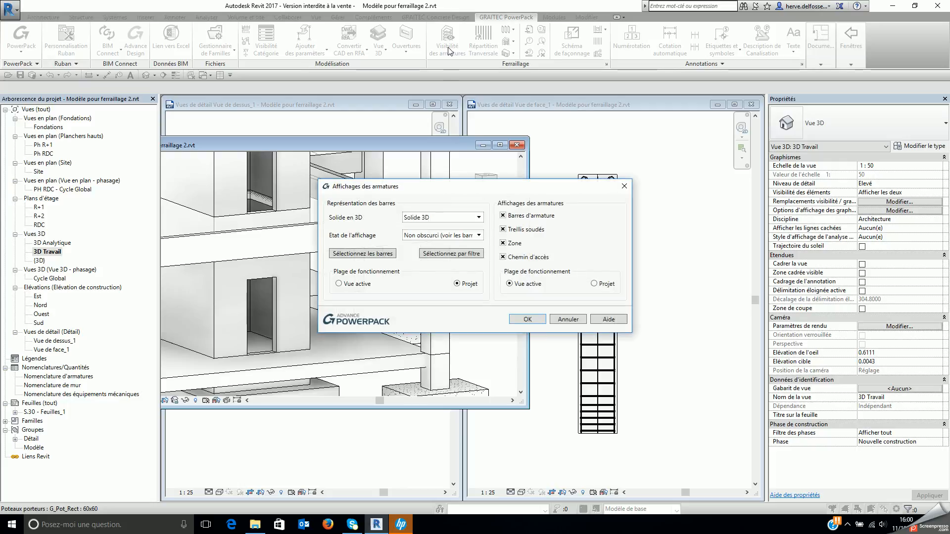
{"action": "left_click", "coordinate": [444, 238]}
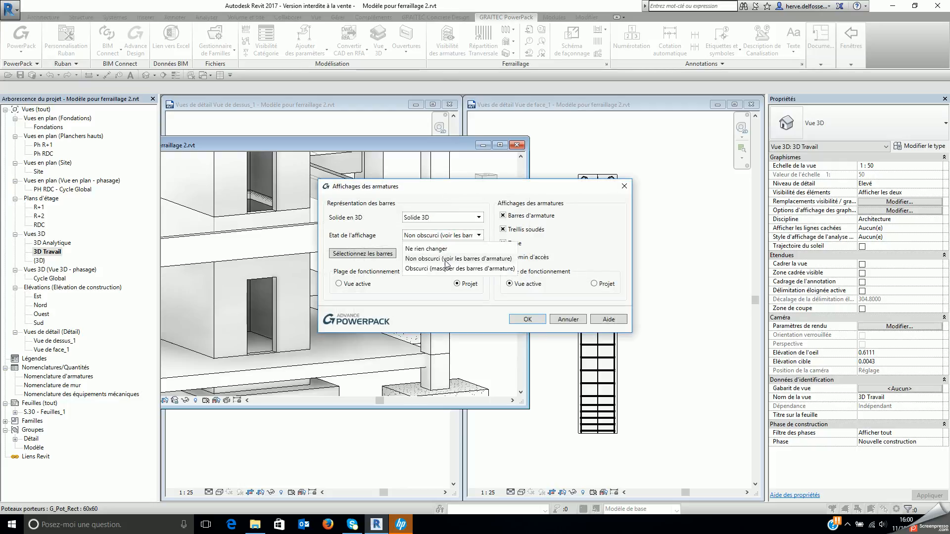
{"action": "left_click", "coordinate": [445, 258]}
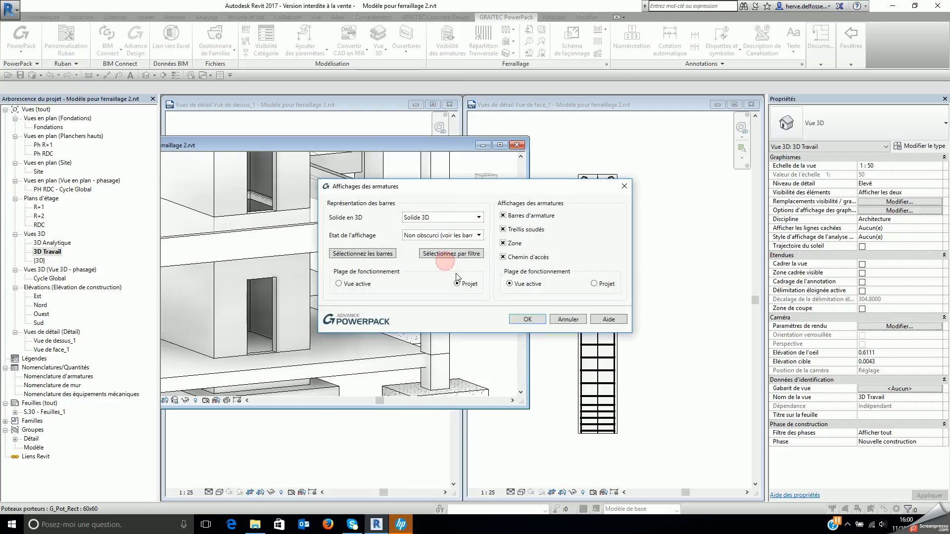
{"action": "left_click", "coordinate": [525, 320]}
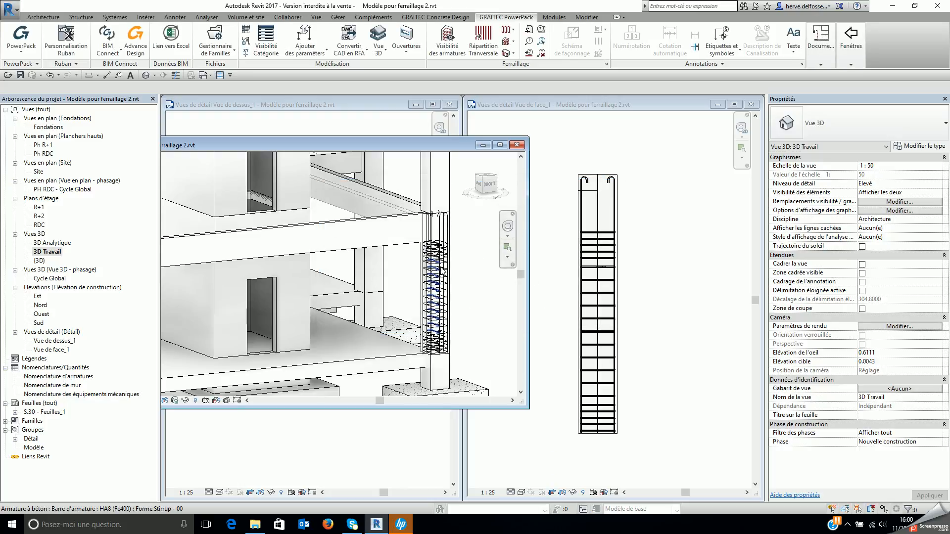
Step: Try to change the beam at the column head to the Poutre pour fenêtre avec linteau 40x60 type
{"action": "scroll", "coordinate": [495, 257], "scroll_direction": "up", "scroll_amount": 4}
{"action": "scroll", "coordinate": [393, 254], "scroll_direction": "up", "scroll_amount": 3}
{"action": "middle_click_drag", "start_coordinate": [394, 253], "coordinate": [426, 316]}
{"action": "mouse_move", "coordinate": [407, 247]}
{"action": "middle_mouse_down"}
{"action": "mouse_move", "coordinate": [410, 381]}
{"action": "mouse_move", "coordinate": [430, 239]}
{"action": "middle_mouse_up"}
{"action": "scroll", "coordinate": [425, 242], "scroll_direction": "down", "scroll_amount": 5}
{"action": "scroll", "coordinate": [405, 245], "scroll_direction": "up", "scroll_amount": 4}
{"action": "left_click", "coordinate": [311, 227]}
{"action": "left_click", "coordinate": [853, 138]}
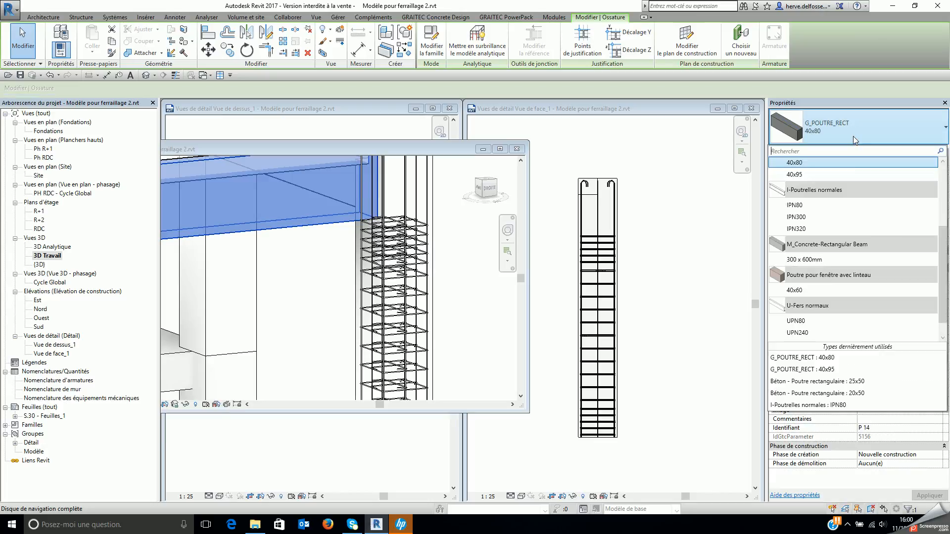
{"action": "left_click", "coordinate": [817, 290]}
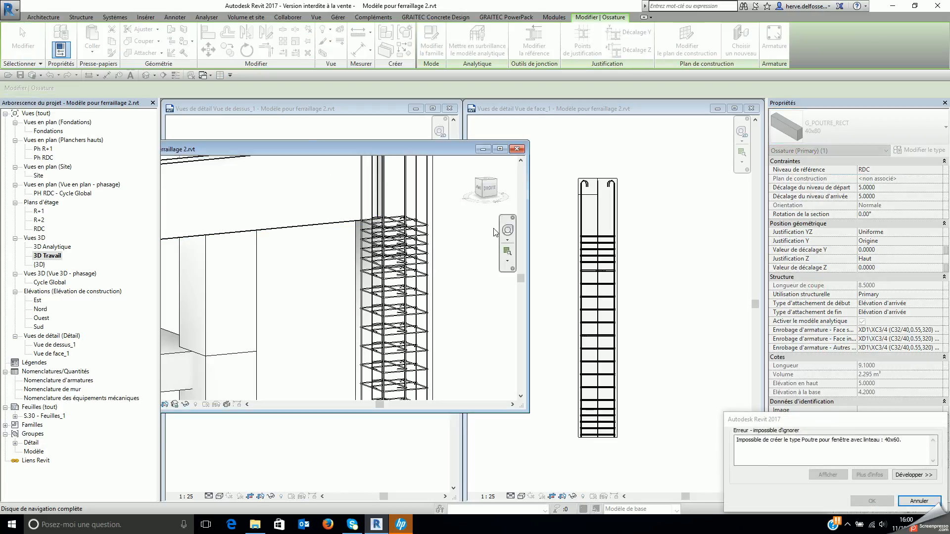
{"action": "middle_click_drag", "start_coordinate": [349, 216], "coordinate": [357, 265]}
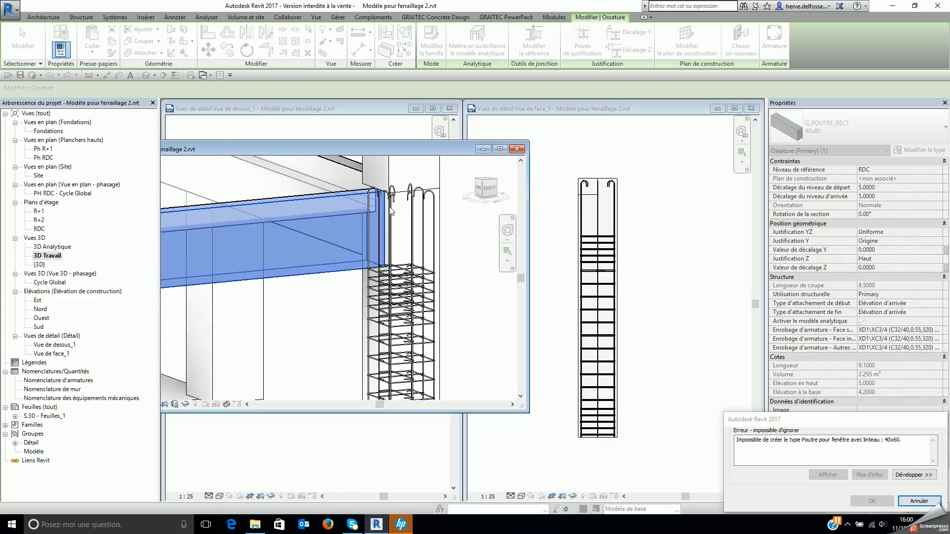
{"action": "left_click", "coordinate": [815, 146]}
{"action": "left_click", "coordinate": [911, 502]}
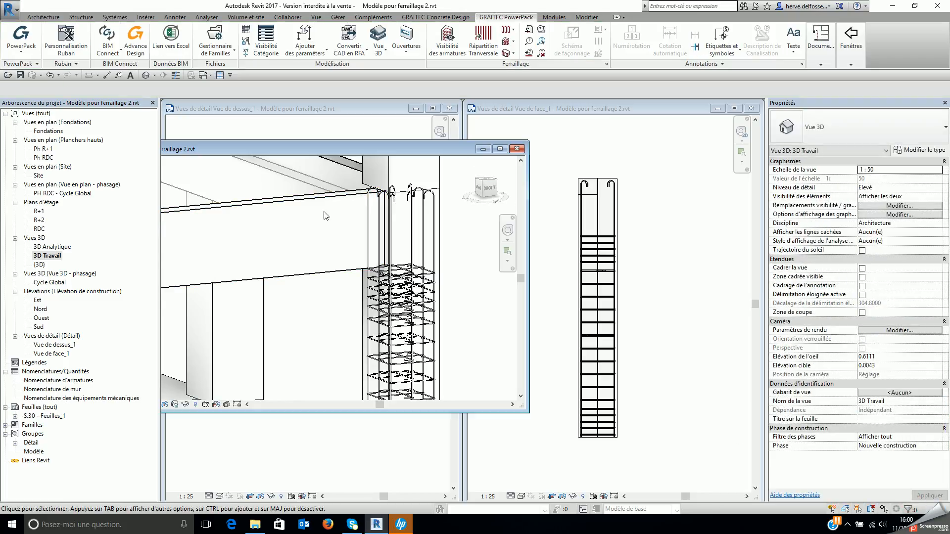
Step: Try to duplicate the beam's 40x80 type under the name 40x95, then leave the type properties without changes
{"action": "left_click", "coordinate": [310, 199]}
{"action": "left_click", "coordinate": [921, 154]}
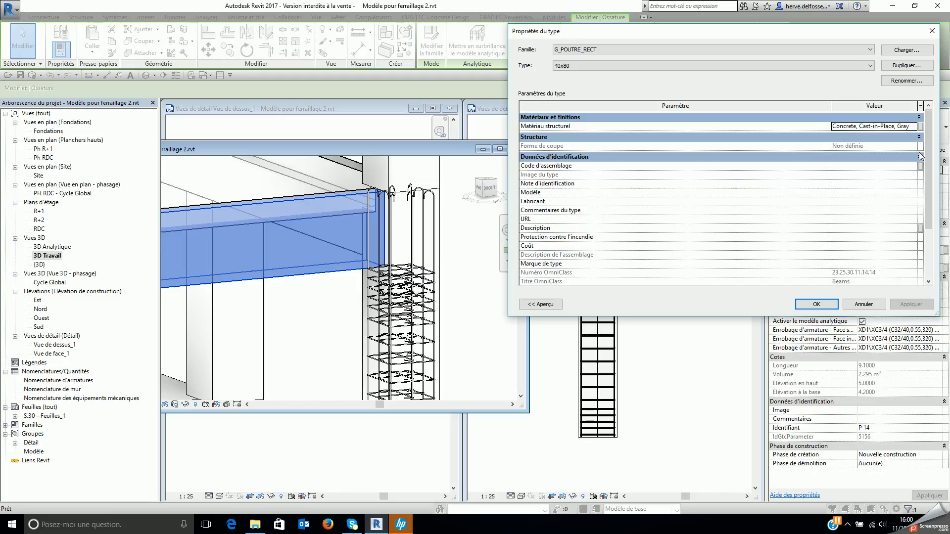
{"action": "left_click", "coordinate": [906, 65]}
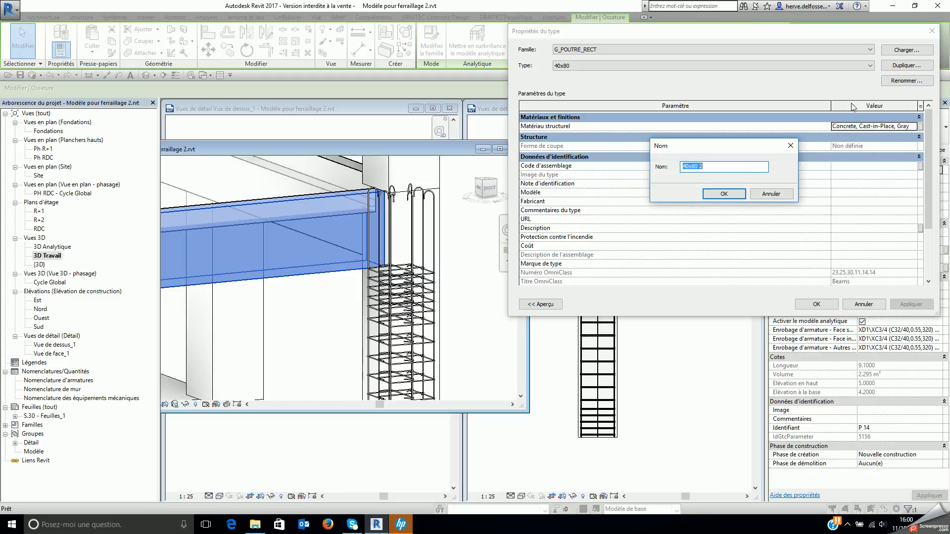
{"action": "left_click", "coordinate": [723, 165]}
{"action": "left_click_drag", "start_coordinate": [724, 166], "coordinate": [691, 167]}
{"action": "type", "text": "95"}
{"action": "left_click", "coordinate": [726, 193]}
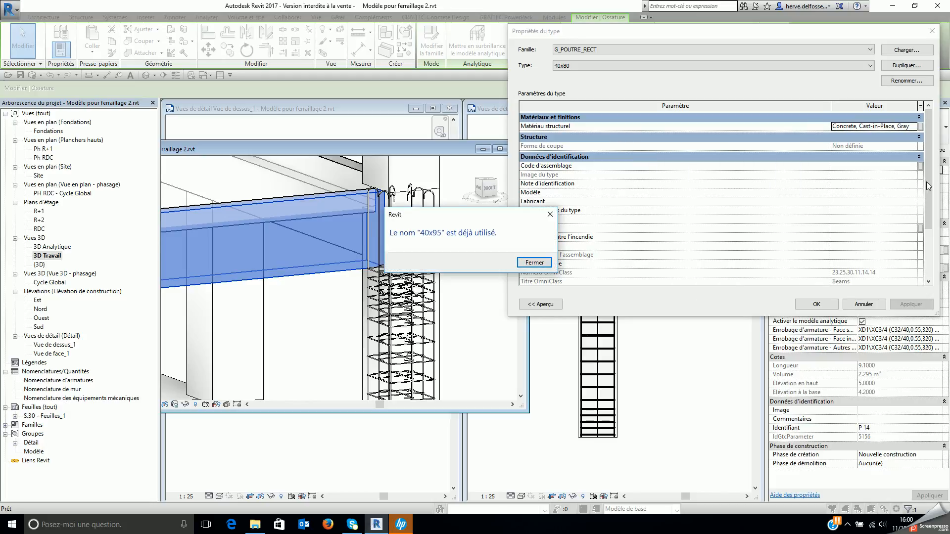
{"action": "left_click", "coordinate": [534, 263]}
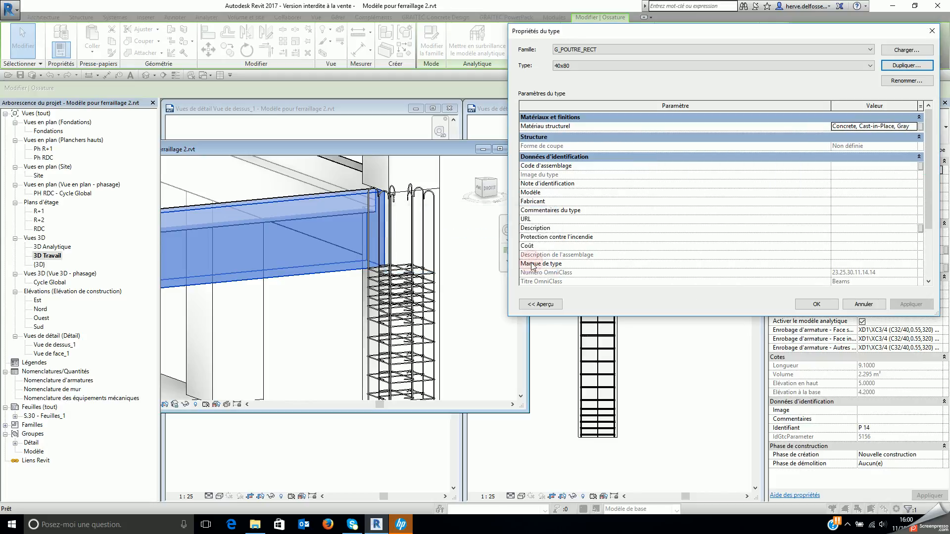
{"action": "left_click", "coordinate": [861, 68]}
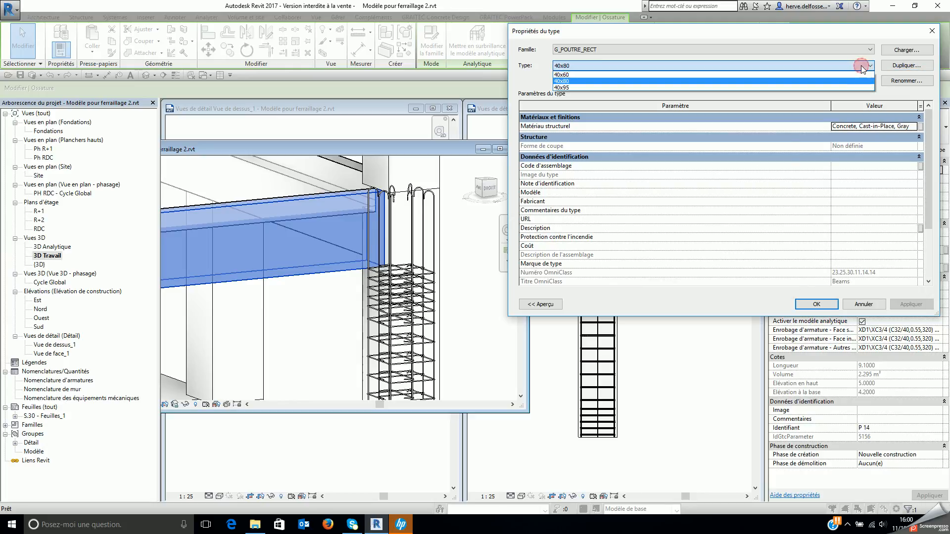
{"action": "key", "text": "Escape"}
{"action": "key", "text": "Escape"}
{"action": "key", "text": "Escape"}
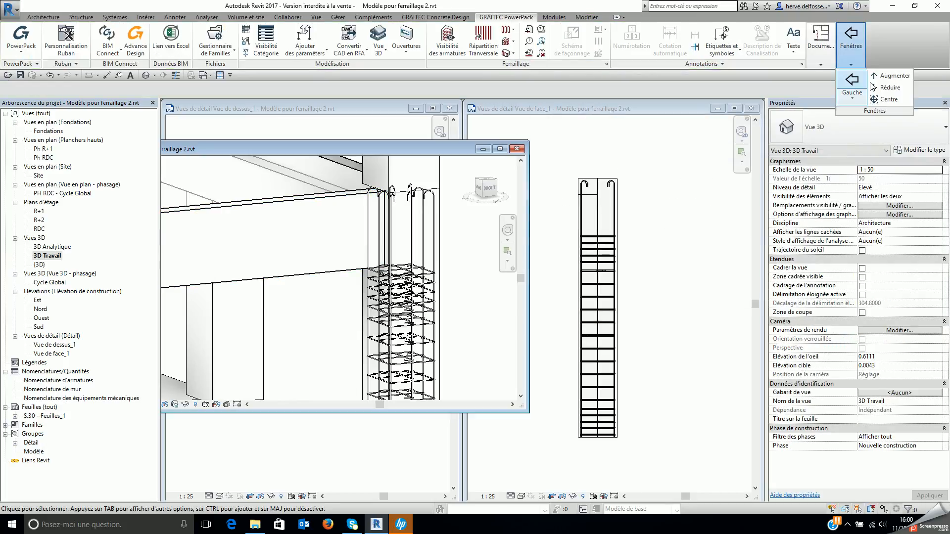
Step: Change the type of the beam at the column head to G_POUTRE_RECT 40x95
{"action": "left_click", "coordinate": [333, 203]}
{"action": "left_click", "coordinate": [827, 137]}
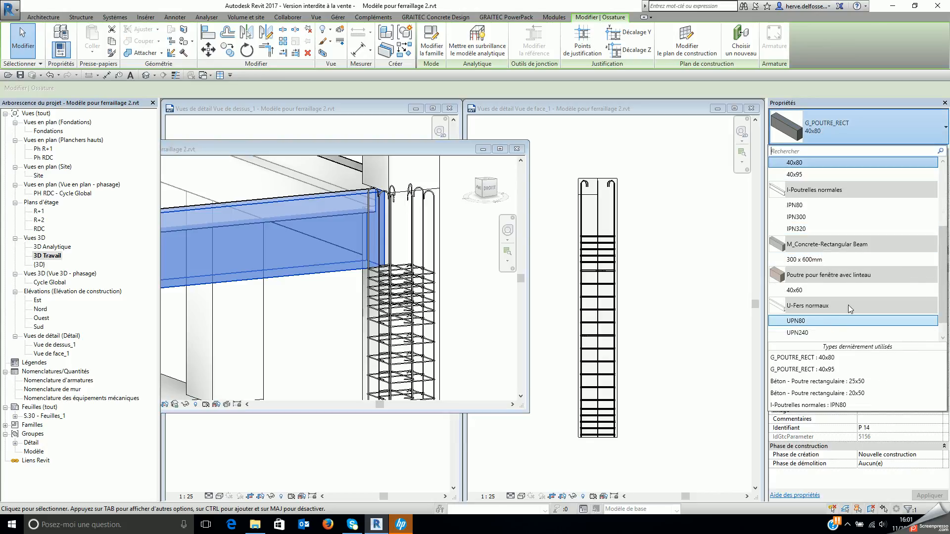
{"action": "scroll", "coordinate": [943, 312], "scroll_direction": "down", "scroll_amount": 1}
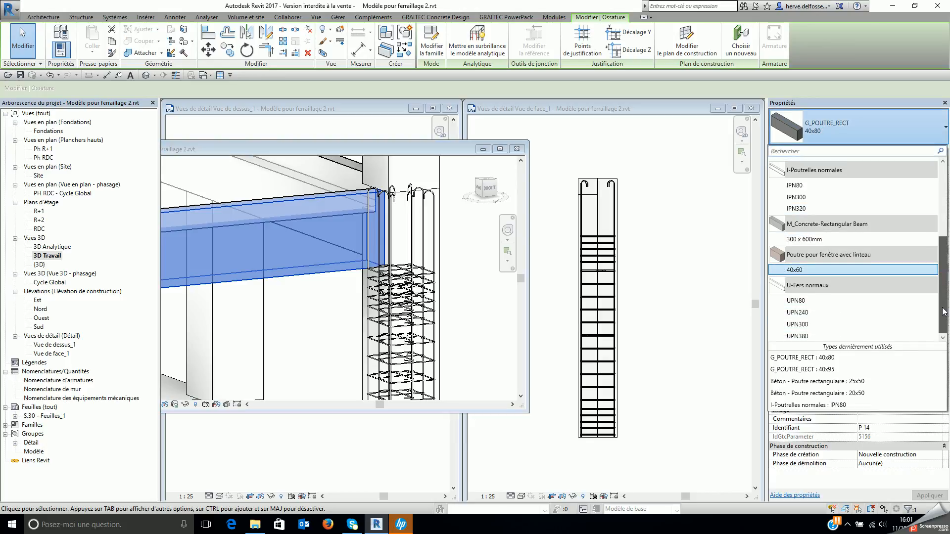
{"action": "left_click", "coordinate": [831, 368]}
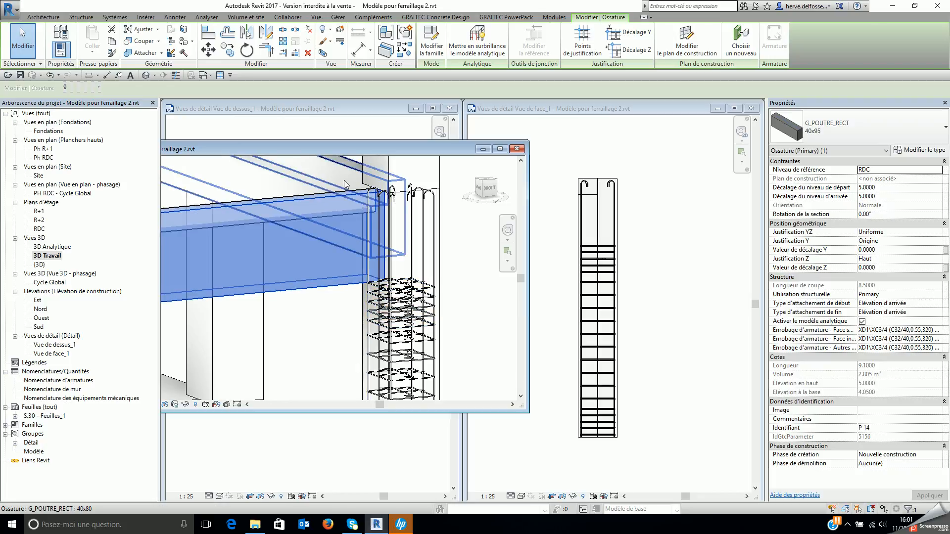
Step: Undo and redo the beam type change repeatedly to compare the column's stirrup layout, finishing with the change undone
{"action": "left_click_drag", "start_coordinate": [355, 146], "coordinate": [382, 148]}
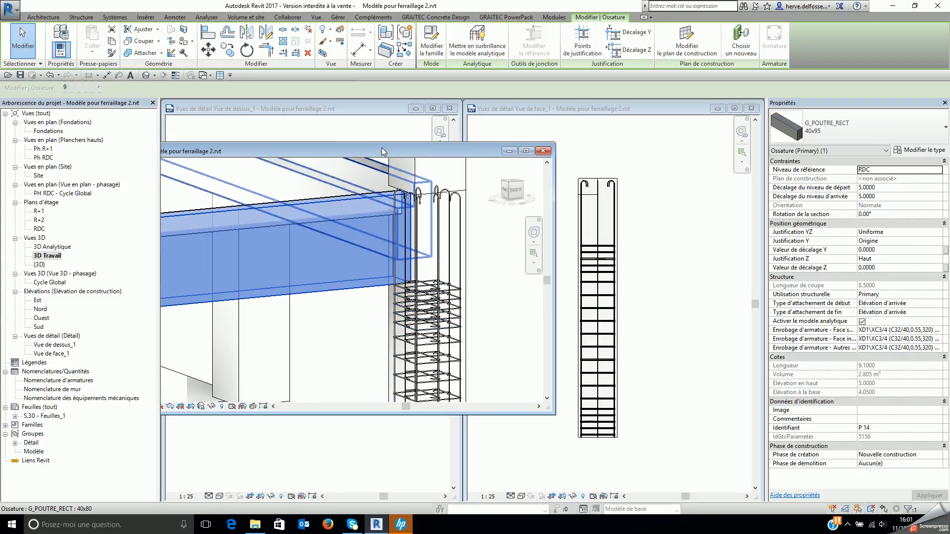
{"action": "left_click", "coordinate": [50, 75]}
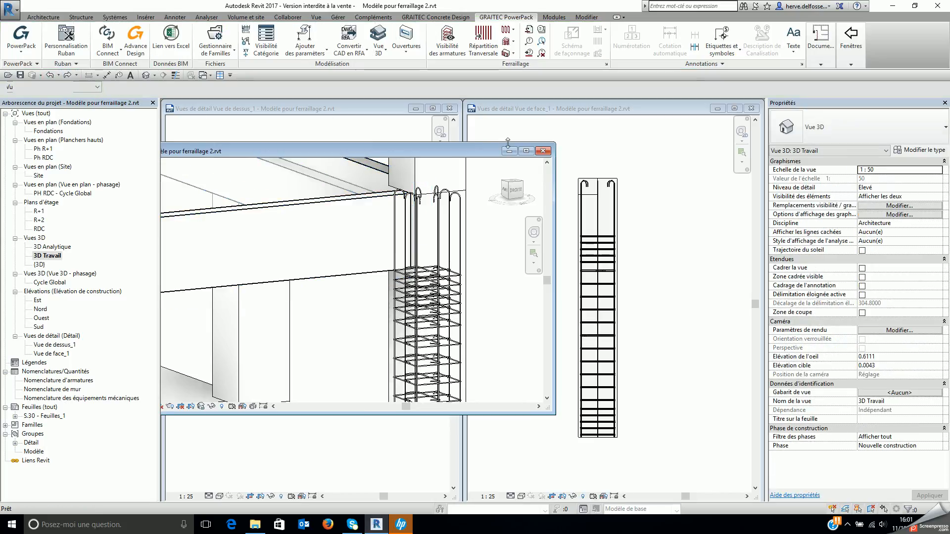
{"action": "left_click", "coordinate": [67, 75]}
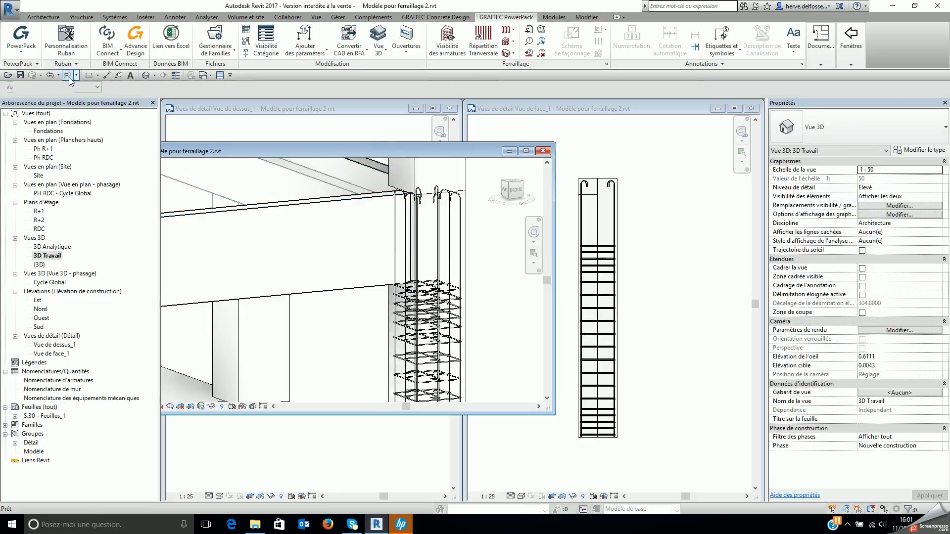
{"action": "left_click", "coordinate": [46, 75]}
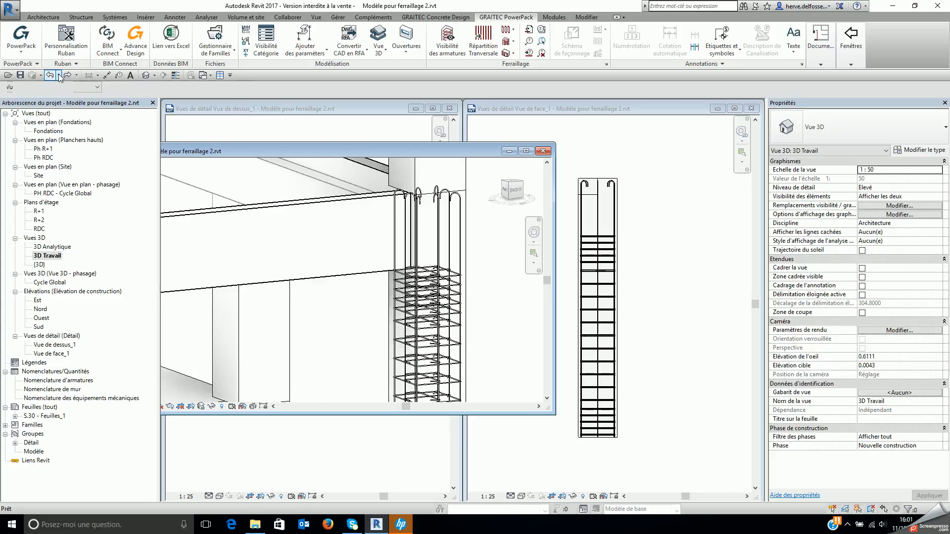
{"action": "left_click", "coordinate": [67, 76]}
{"action": "left_click", "coordinate": [46, 75]}
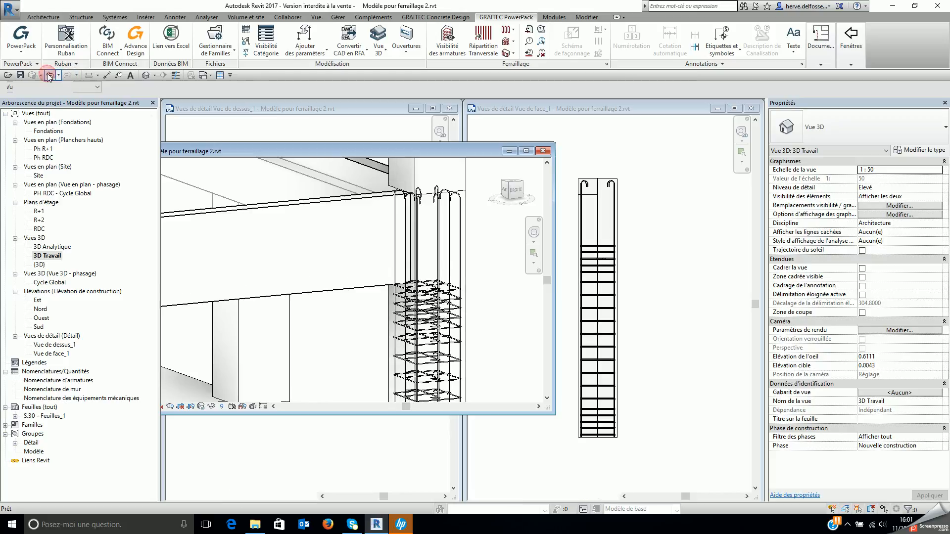
Step: Close the 3D Travail view and reframe the Vue de dessus_1 and Vue de face_1 detail views
{"action": "left_click", "coordinate": [543, 153]}
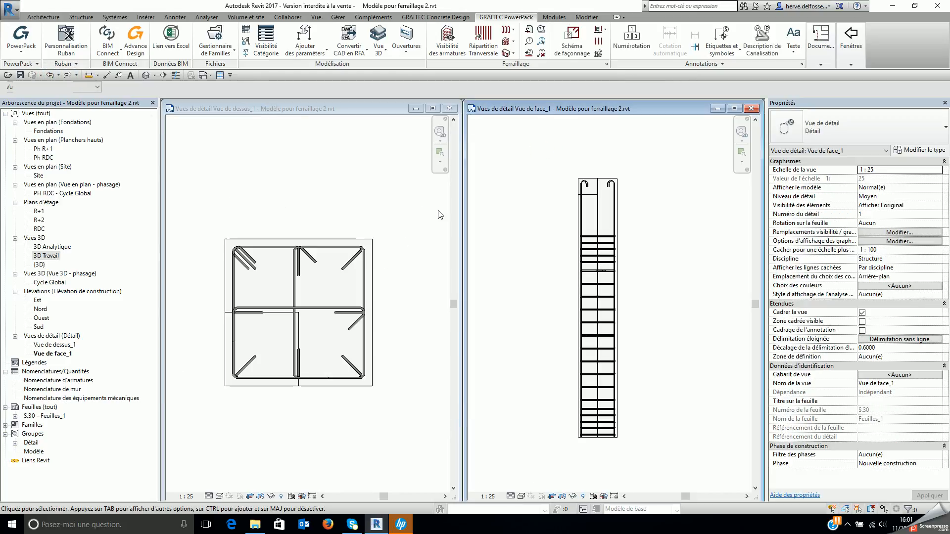
{"action": "middle_click_drag", "start_coordinate": [363, 270], "coordinate": [325, 265]}
{"action": "left_click", "coordinate": [637, 287]}
{"action": "scroll", "coordinate": [635, 288], "scroll_direction": "down", "scroll_amount": 1}
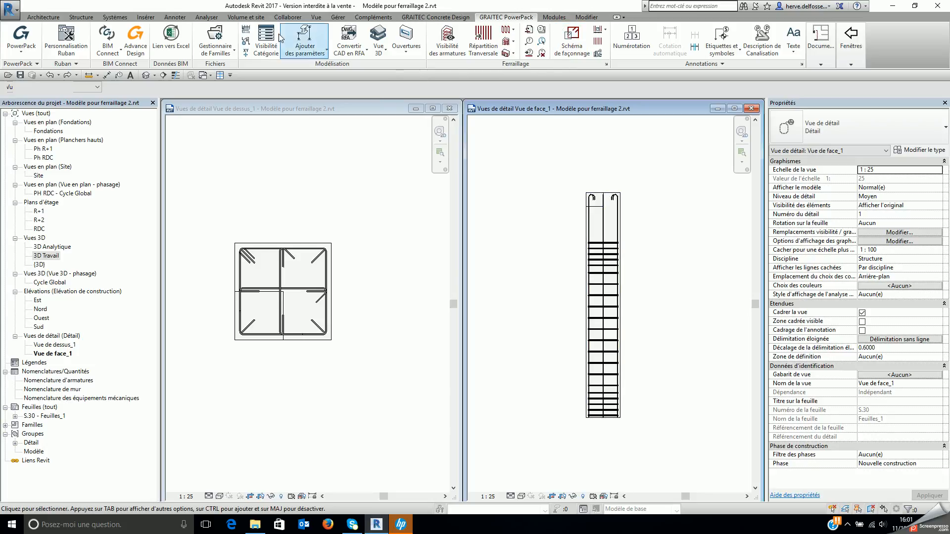
Step: In the Gestionnaire de Familles, select all families of the French Annotations, Structure, Ferraillage category for loading
{"action": "left_click", "coordinate": [217, 33]}
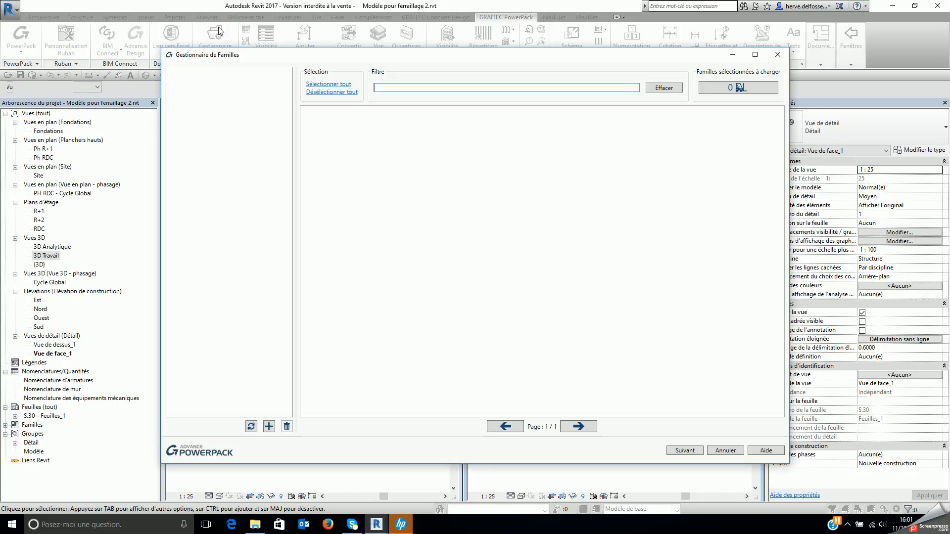
{"action": "left_click", "coordinate": [173, 123]}
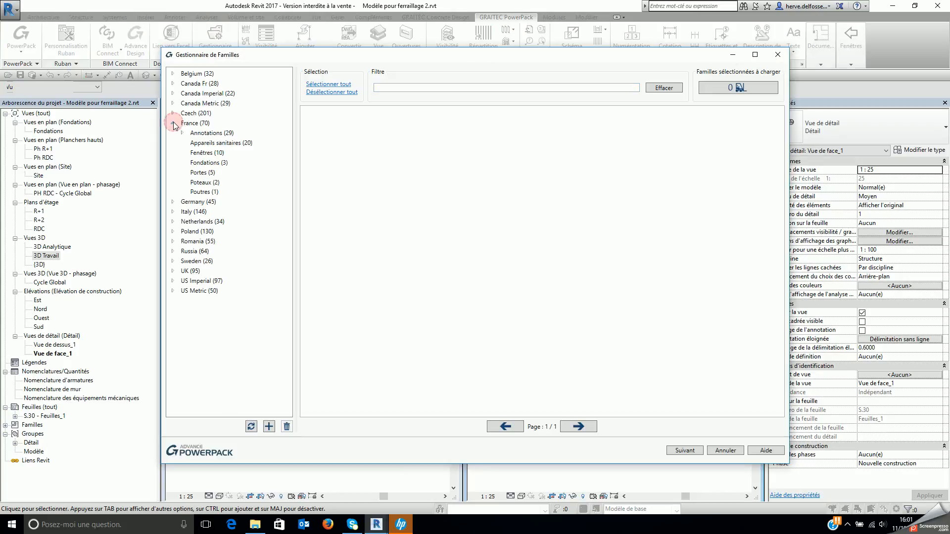
{"action": "left_click", "coordinate": [203, 133]}
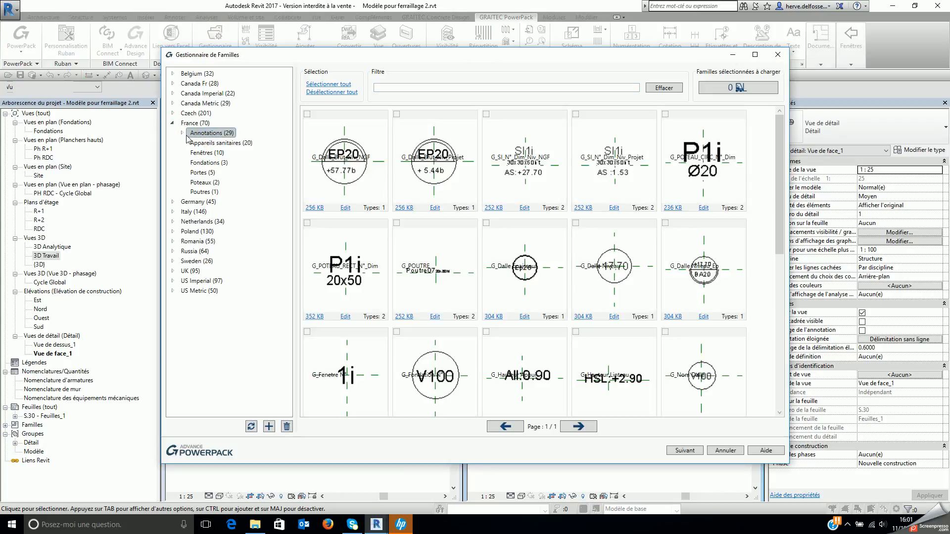
{"action": "left_click", "coordinate": [182, 134]}
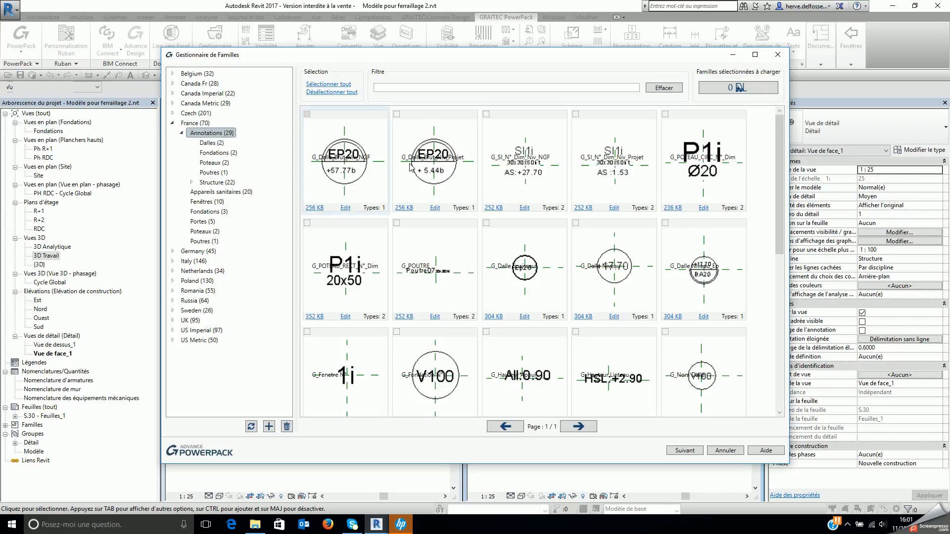
{"action": "left_click_drag", "start_coordinate": [782, 211], "coordinate": [794, 278]}
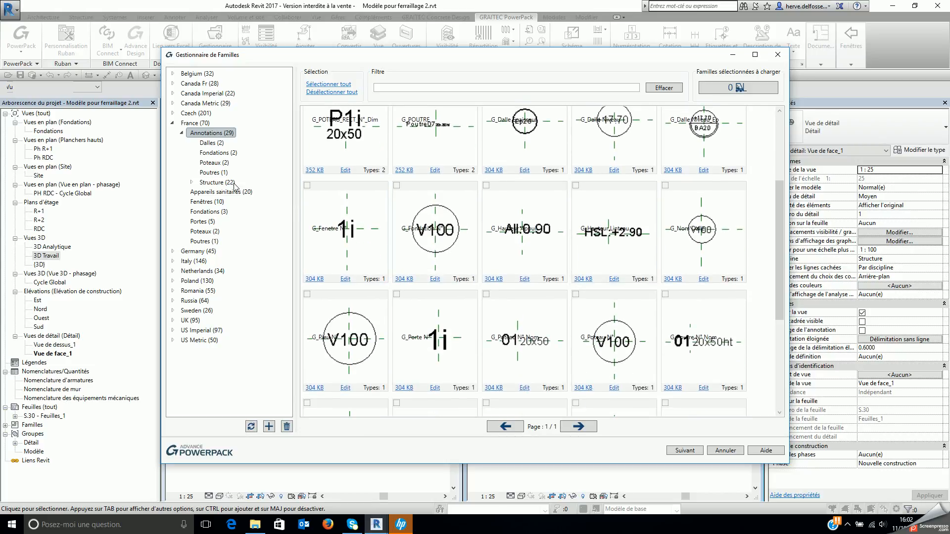
{"action": "left_click", "coordinate": [191, 183]}
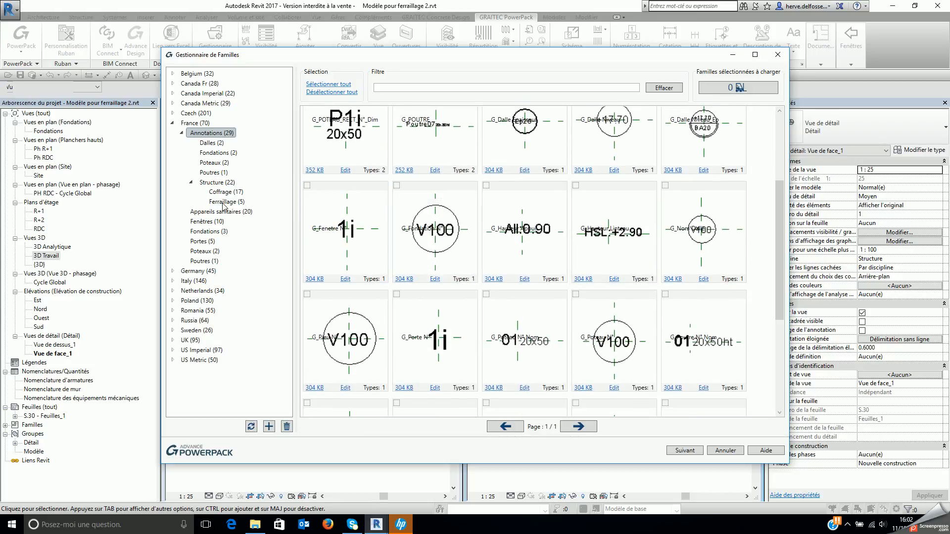
{"action": "left_click", "coordinate": [224, 202]}
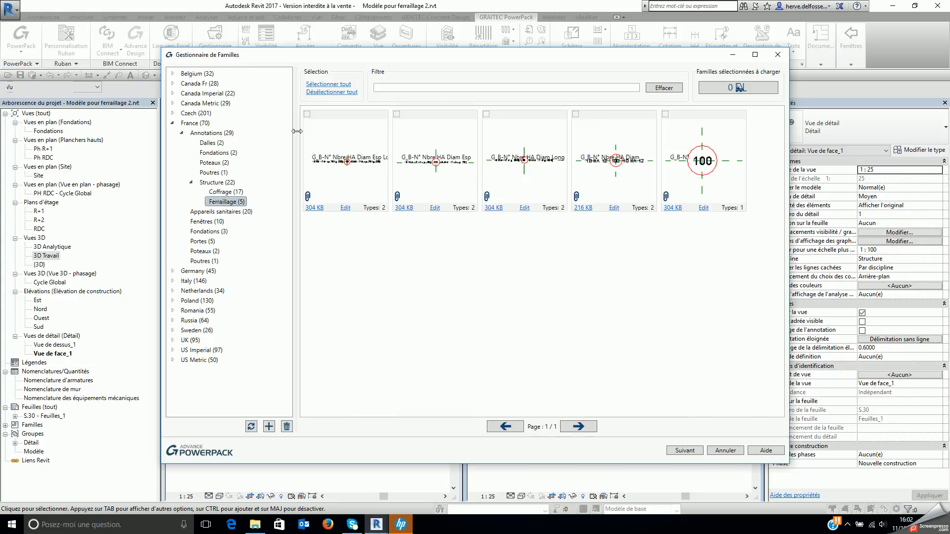
{"action": "left_click", "coordinate": [329, 85]}
Step: Open the G_B-N° Nbre HA Diam Esp Long tag family for editing and move the Gestionnaire de Familles aside to examine its label
{"action": "left_click", "coordinate": [346, 210]}
{"action": "left_click_drag", "start_coordinate": [522, 68], "coordinate": [342, 332]}
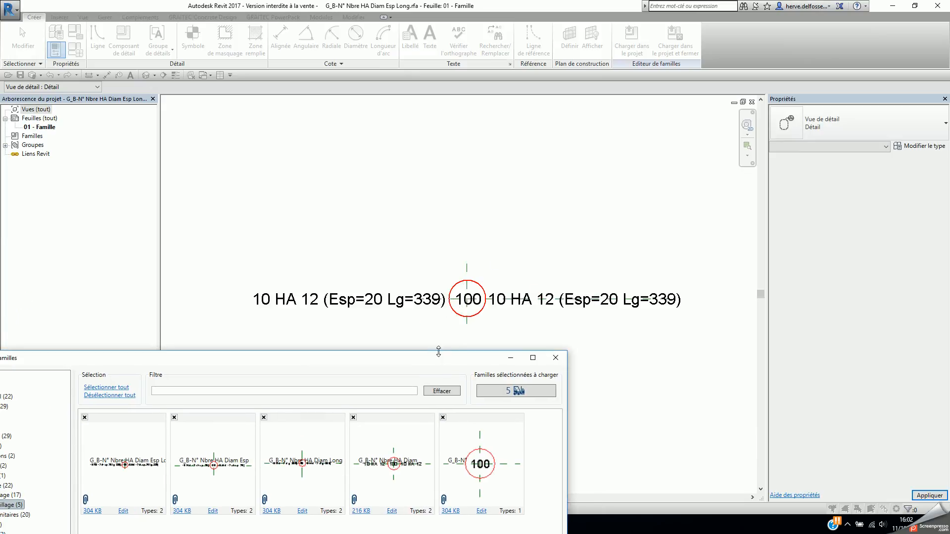
{"action": "left_click_drag", "start_coordinate": [437, 362], "coordinate": [548, 71]}
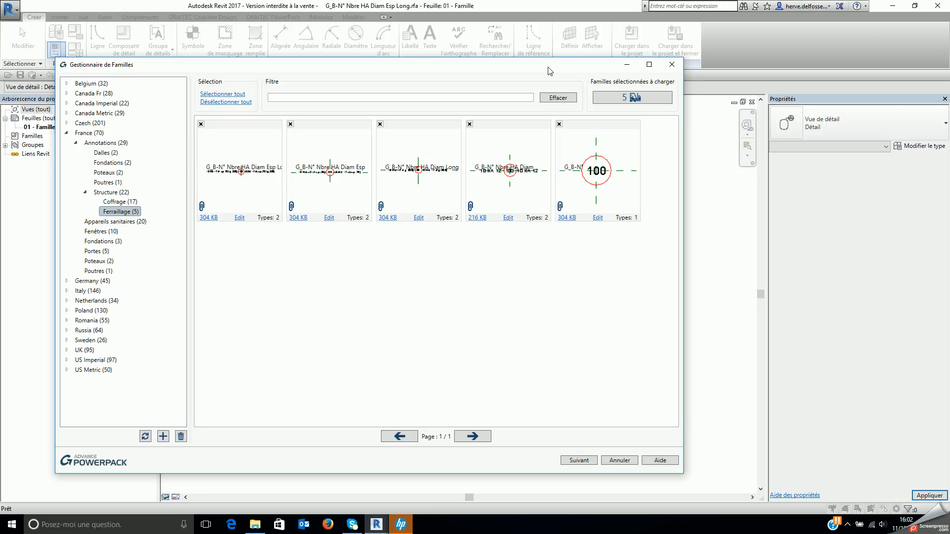
Step: Load the five selected reinforcement tag families with all their types into the project
{"action": "left_click", "coordinate": [578, 461]}
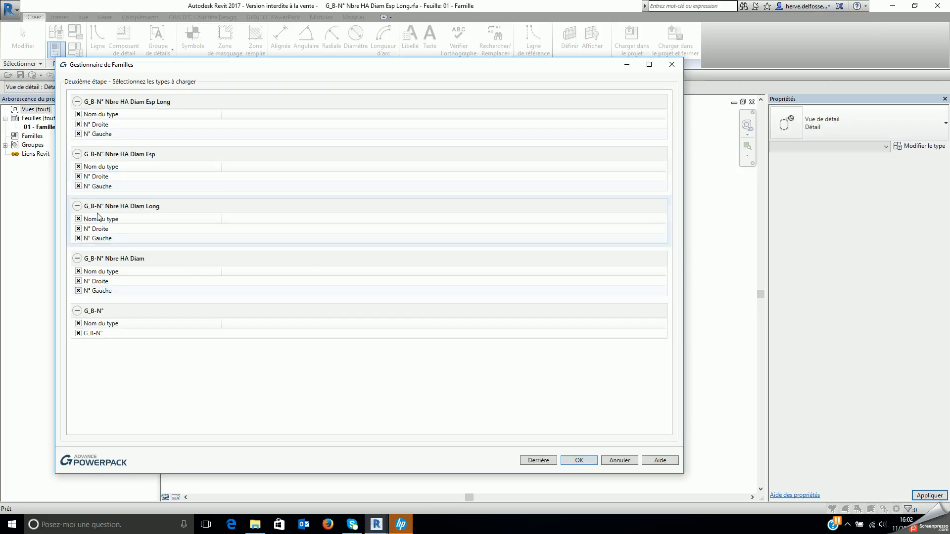
{"action": "left_click", "coordinate": [578, 460]}
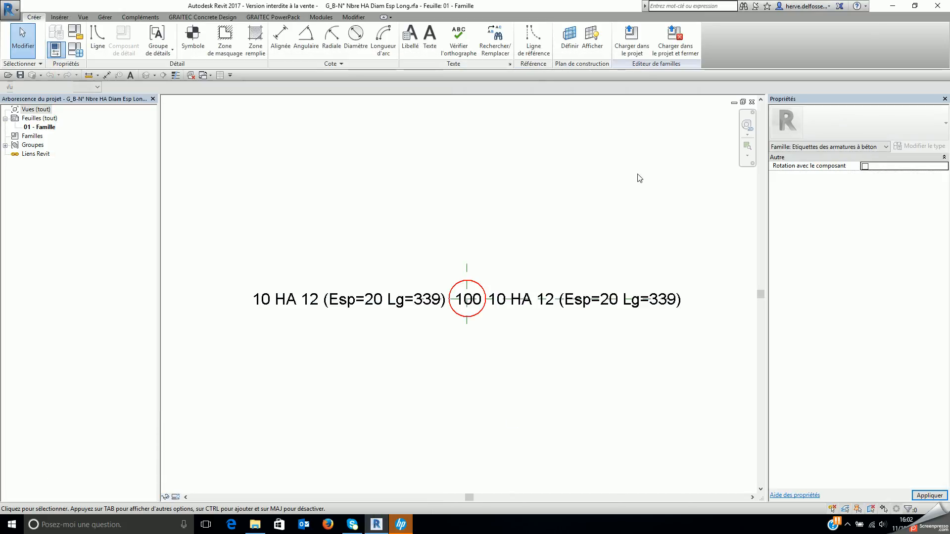
Step: Examine the parameters, prefixes and sample values of the 10 HA 12 label beside the tag circle, and close the family without changes
{"action": "middle_click_drag", "start_coordinate": [518, 317], "coordinate": [434, 265]}
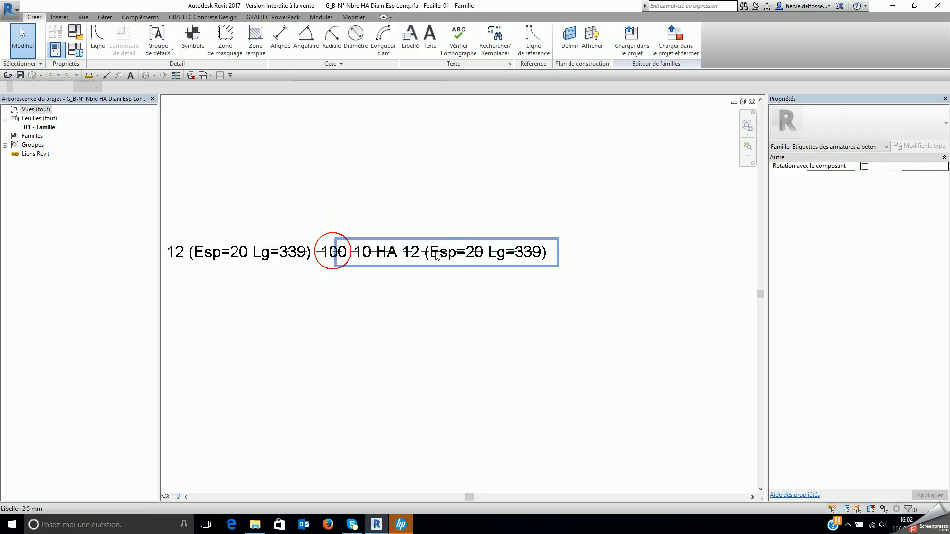
{"action": "left_click", "coordinate": [438, 243]}
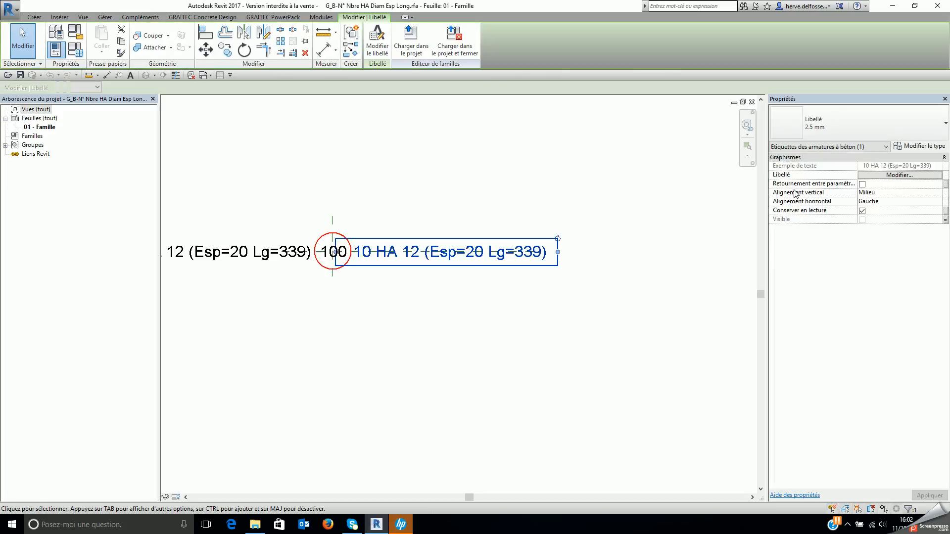
{"action": "left_click", "coordinate": [885, 175]}
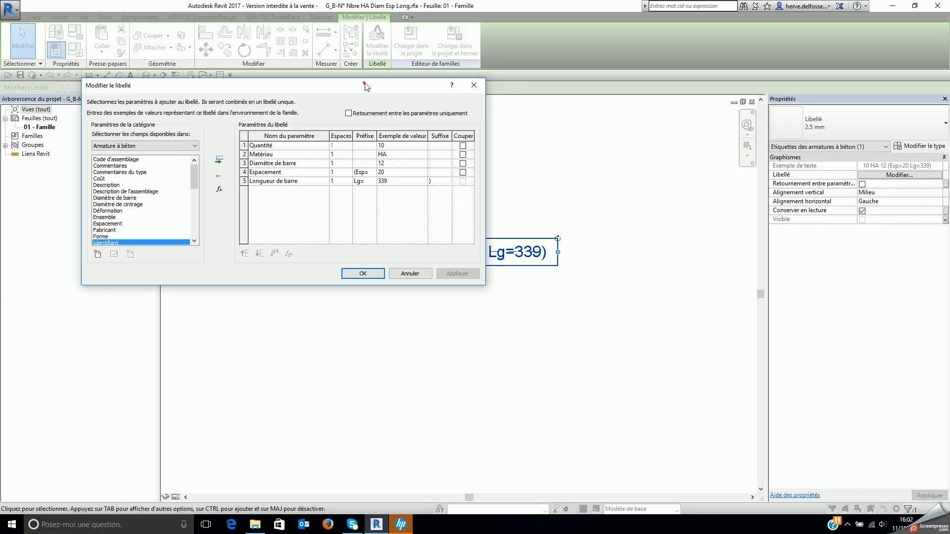
{"action": "left_click_drag", "start_coordinate": [365, 84], "coordinate": [422, 107]}
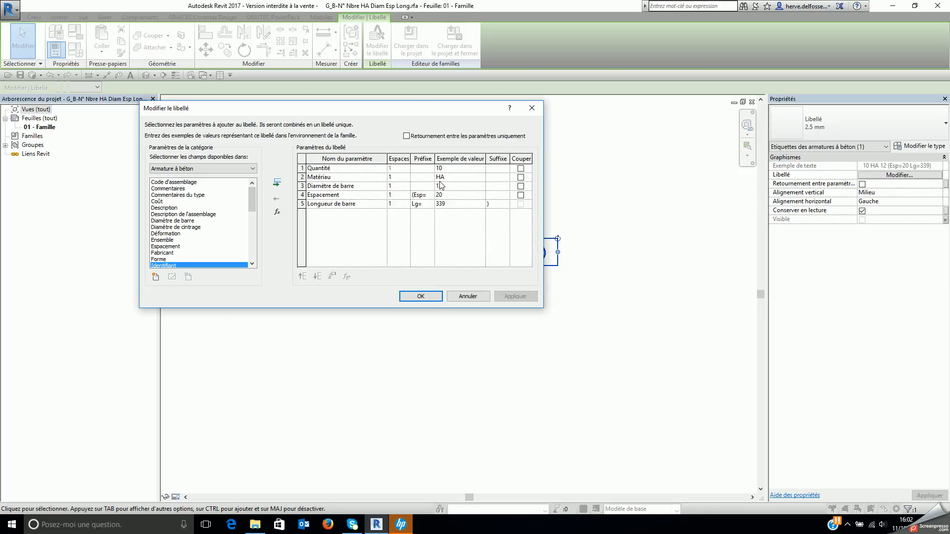
{"action": "left_click", "coordinate": [457, 178]}
{"action": "left_click", "coordinate": [532, 108]}
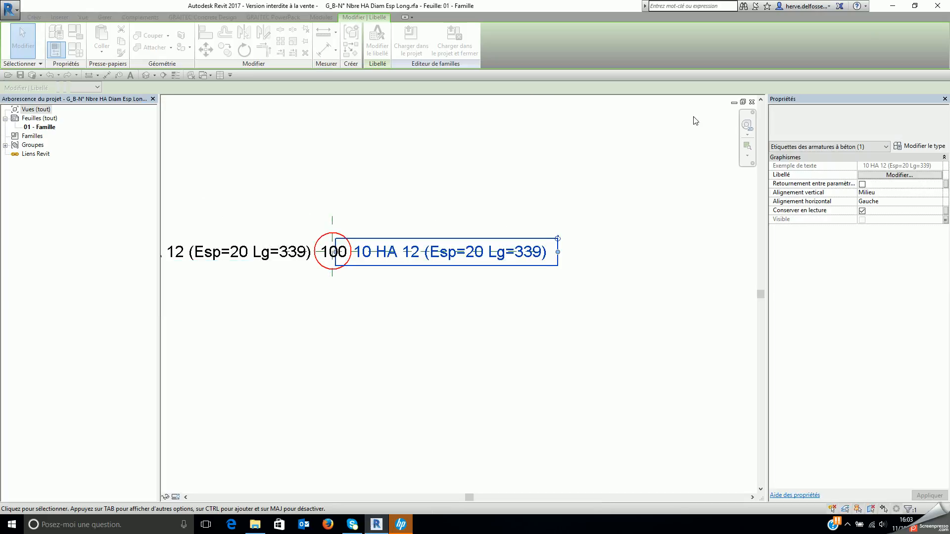
{"action": "left_click", "coordinate": [751, 103]}
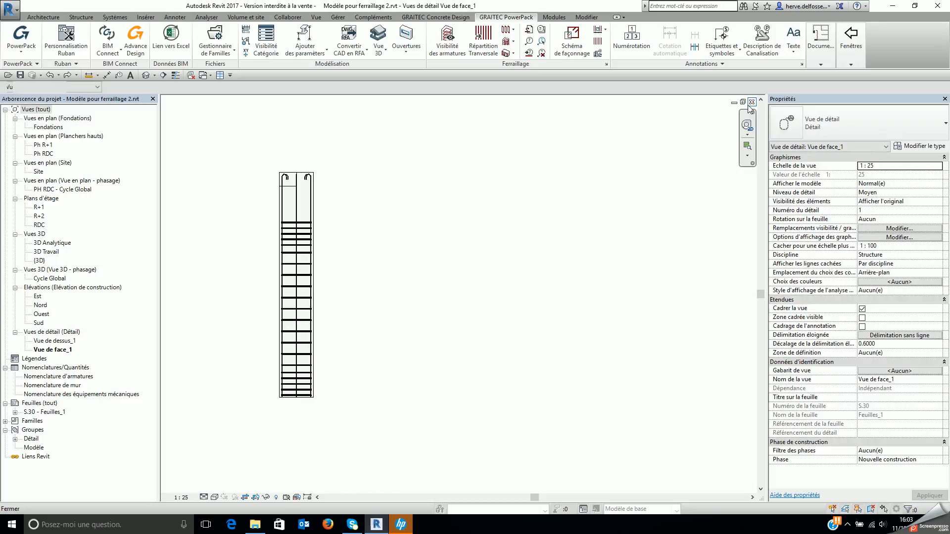
Step: In the loaded tags settings, try G_B-N° Nbre HA Diam : N° Droite for Armature à béton and finish with G_B-N° assigned
{"action": "scroll", "coordinate": [508, 210], "scroll_direction": "up", "scroll_amount": 1}
{"action": "middle_click_drag", "start_coordinate": [547, 216], "coordinate": [518, 200]}
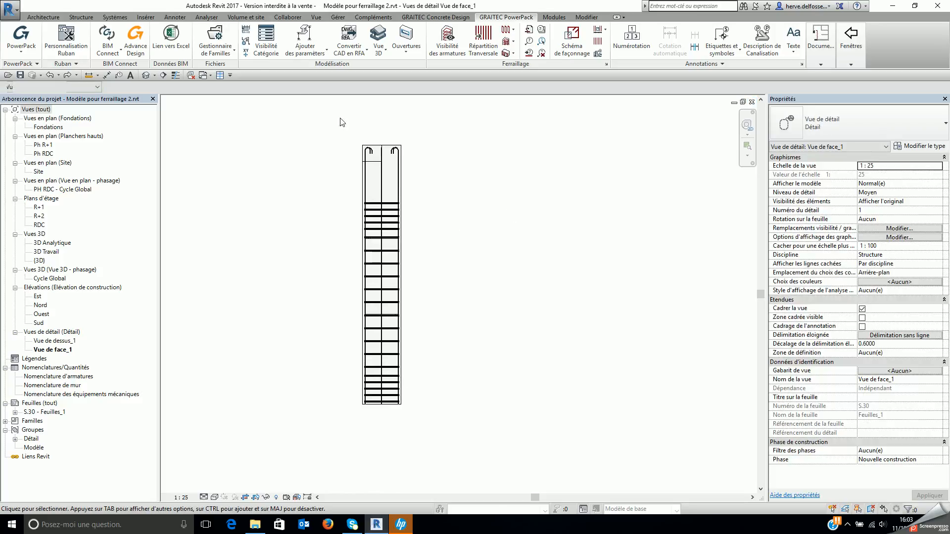
{"action": "left_click", "coordinate": [174, 17]}
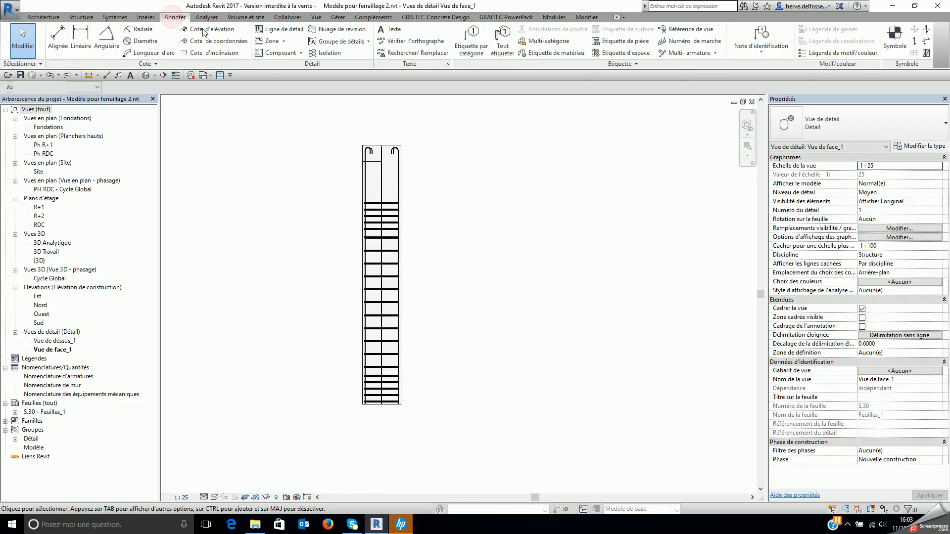
{"action": "left_click", "coordinate": [598, 64]}
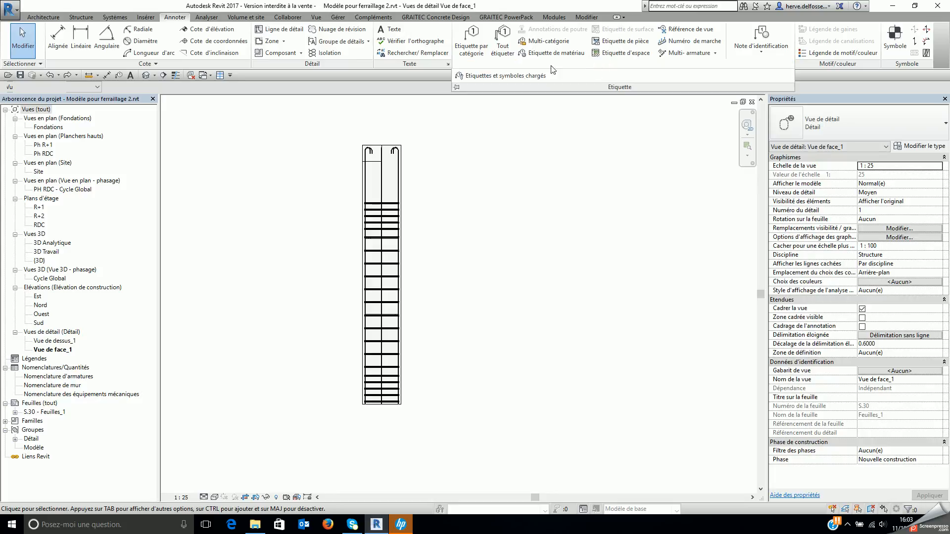
{"action": "left_click", "coordinate": [490, 76]}
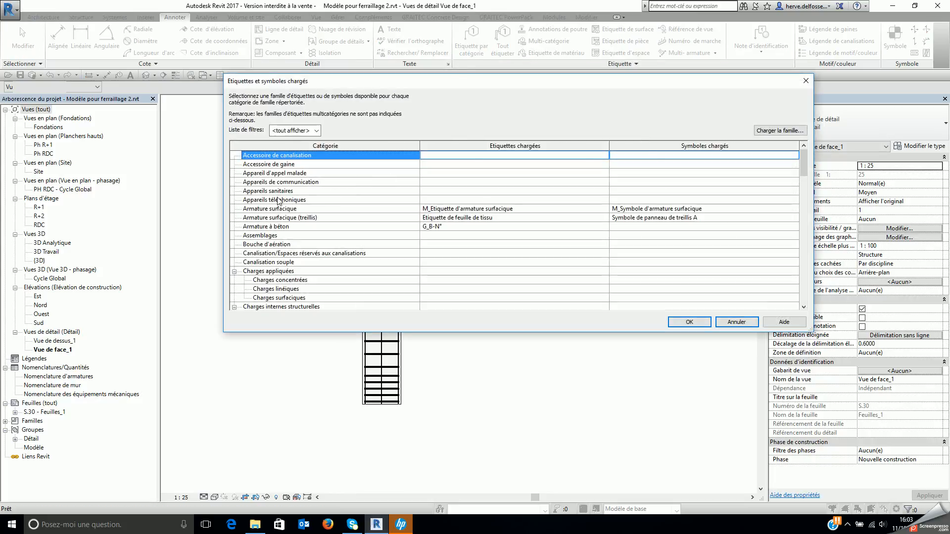
{"action": "left_click", "coordinate": [479, 229]}
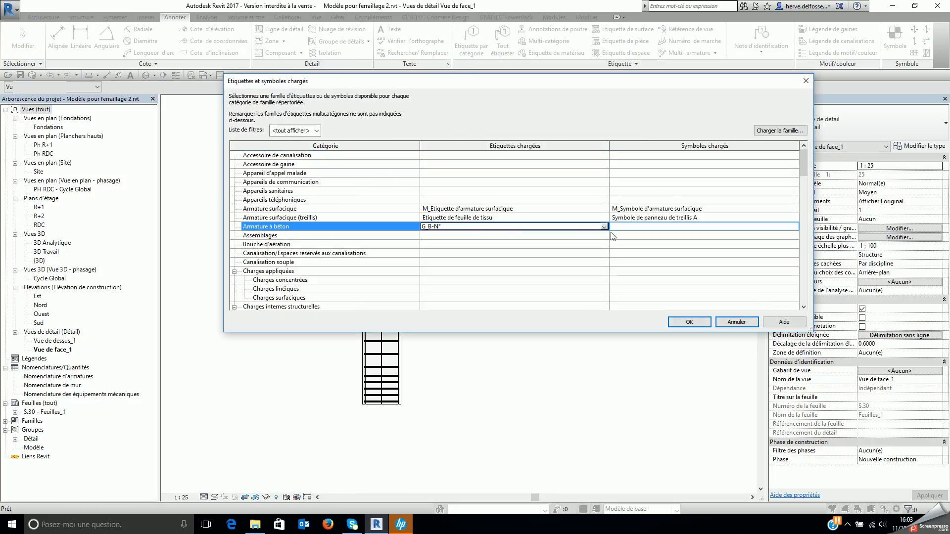
{"action": "left_click", "coordinate": [604, 228]}
{"action": "left_click", "coordinate": [493, 242]}
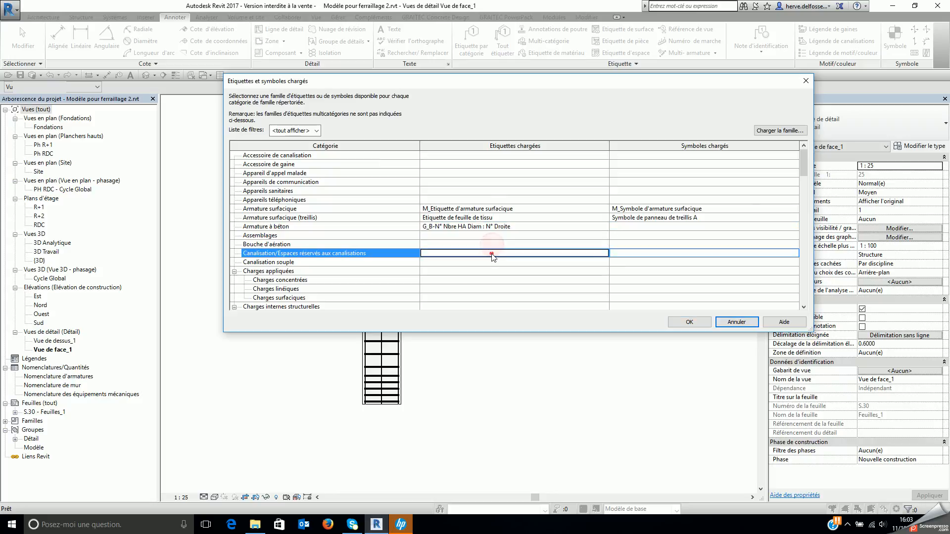
{"action": "left_click", "coordinate": [615, 227]}
{"action": "left_click", "coordinate": [605, 228]}
{"action": "mouse_move", "coordinate": [604, 244]}
{"action": "left_mouse_down"}
{"action": "mouse_move", "coordinate": [606, 265]}
{"action": "mouse_move", "coordinate": [607, 244]}
{"action": "left_mouse_up"}
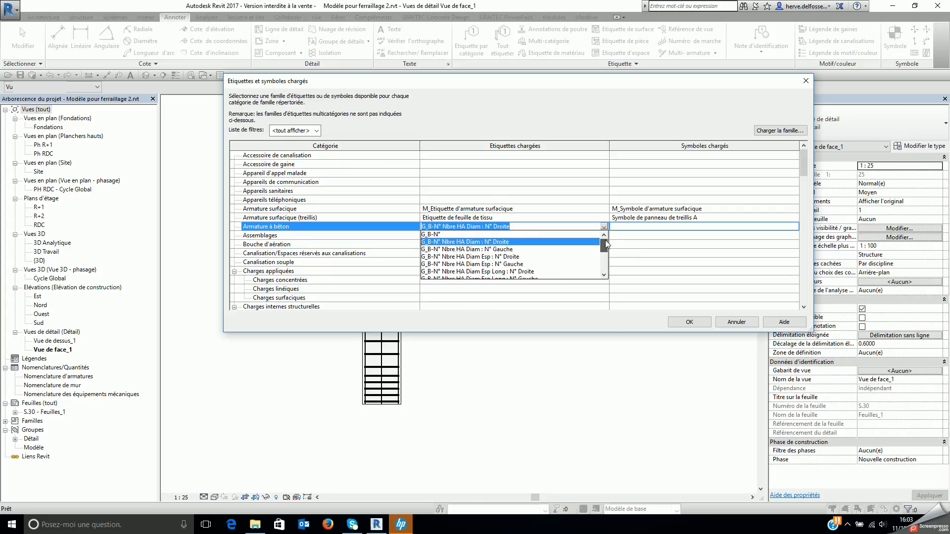
{"action": "left_click", "coordinate": [432, 234]}
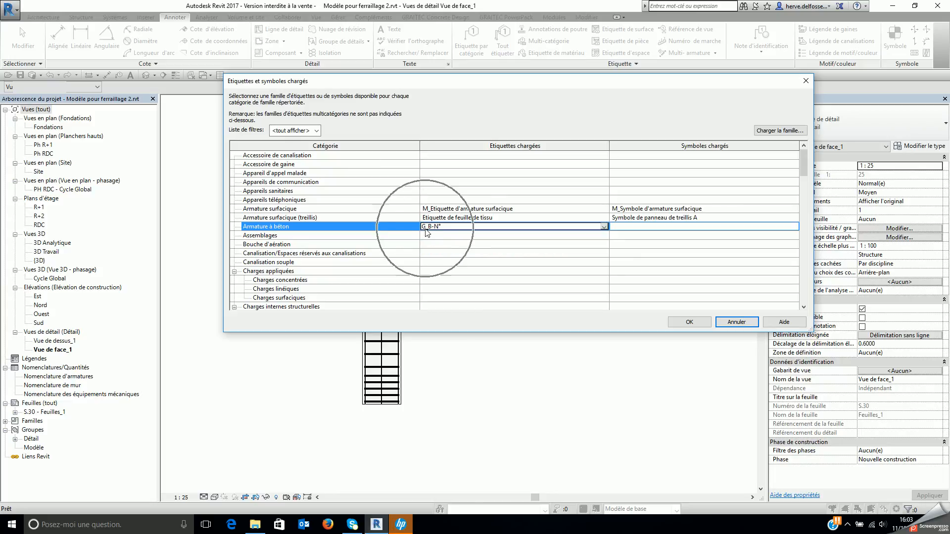
{"action": "left_click", "coordinate": [682, 322]}
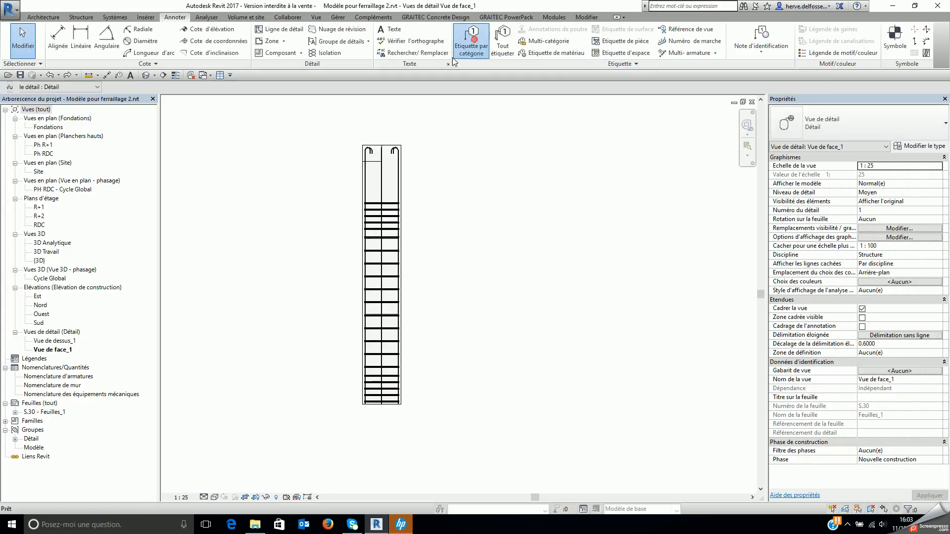
Step: Tag two vertical bars near the column's top in Vue de face_1 by category, aligning both tags to the right of the column
{"action": "left_click", "coordinate": [471, 40]}
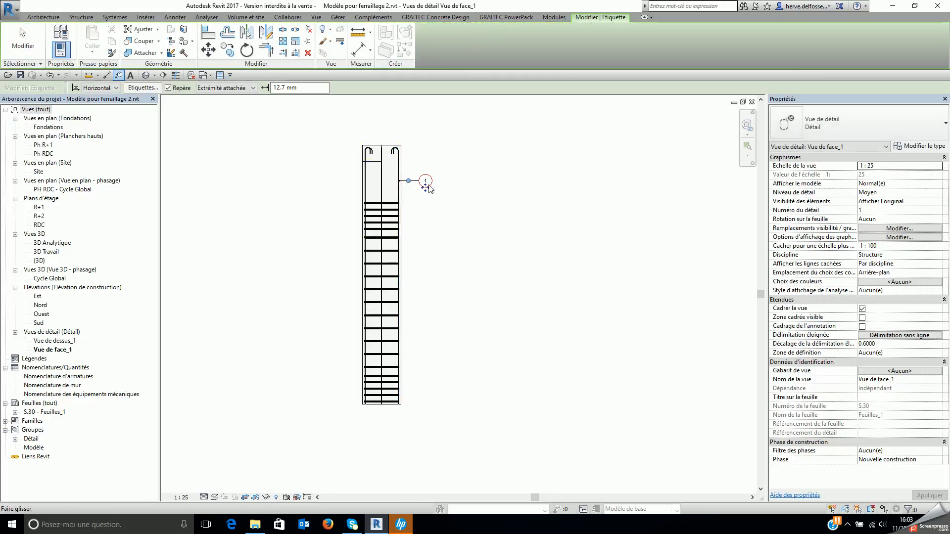
{"action": "left_click", "coordinate": [438, 181]}
{"action": "left_click", "coordinate": [384, 175]}
{"action": "left_click_drag", "start_coordinate": [410, 181], "coordinate": [442, 167]}
{"action": "left_click", "coordinate": [460, 214]}
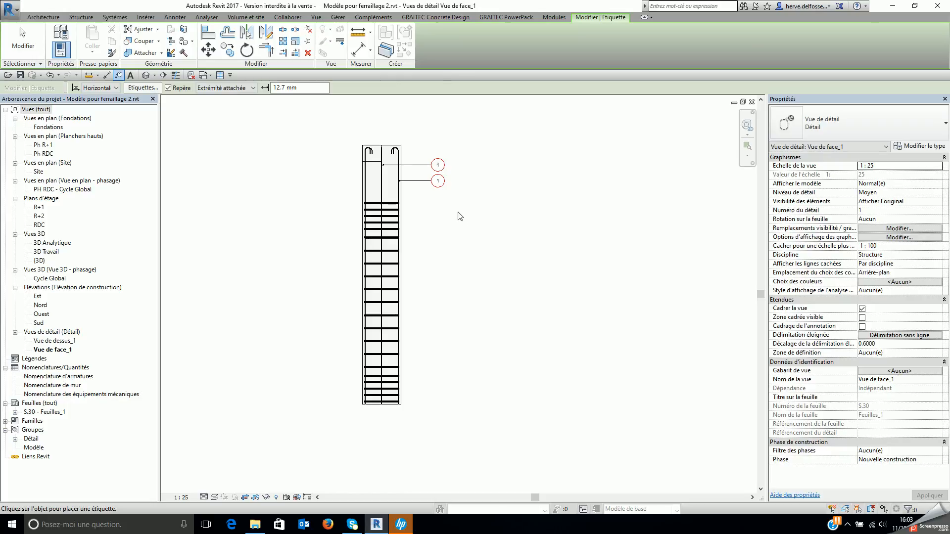
Step: Dimension the column's three stirrup distribution zones in Vue de face_1 with the PowerPack Cotation des armatures command
{"action": "scroll", "coordinate": [469, 242], "scroll_direction": "up", "scroll_amount": 3}
{"action": "middle_click_drag", "start_coordinate": [451, 227], "coordinate": [459, 264]}
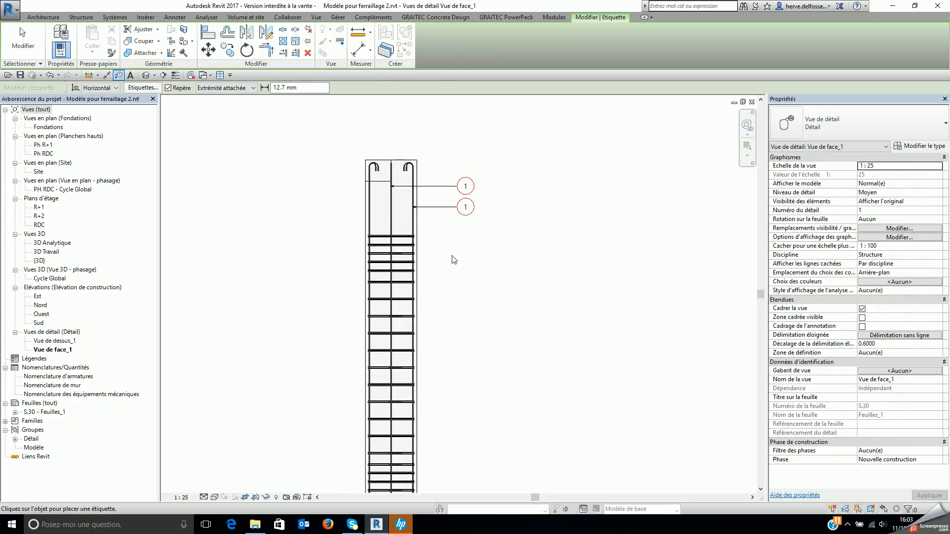
{"action": "scroll", "coordinate": [451, 254], "scroll_direction": "down", "scroll_amount": 1}
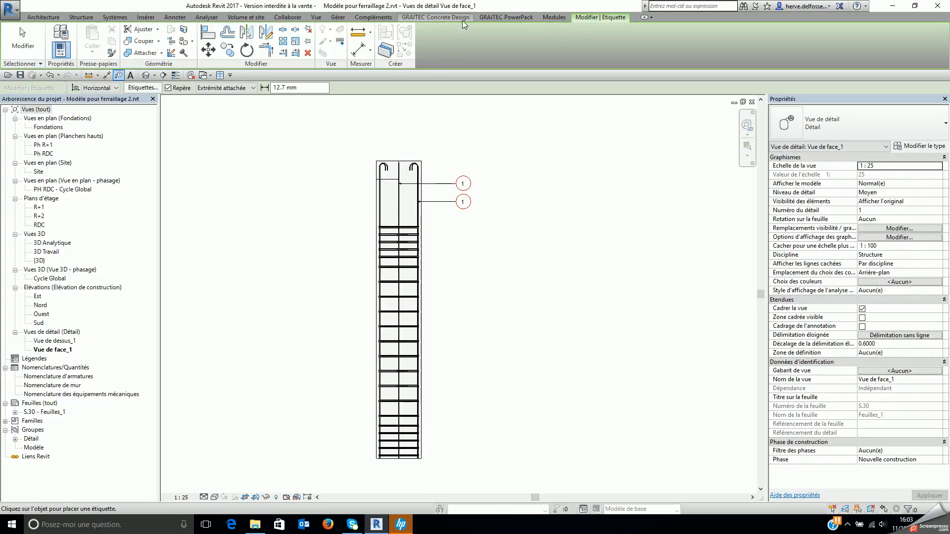
{"action": "left_click", "coordinate": [448, 17]}
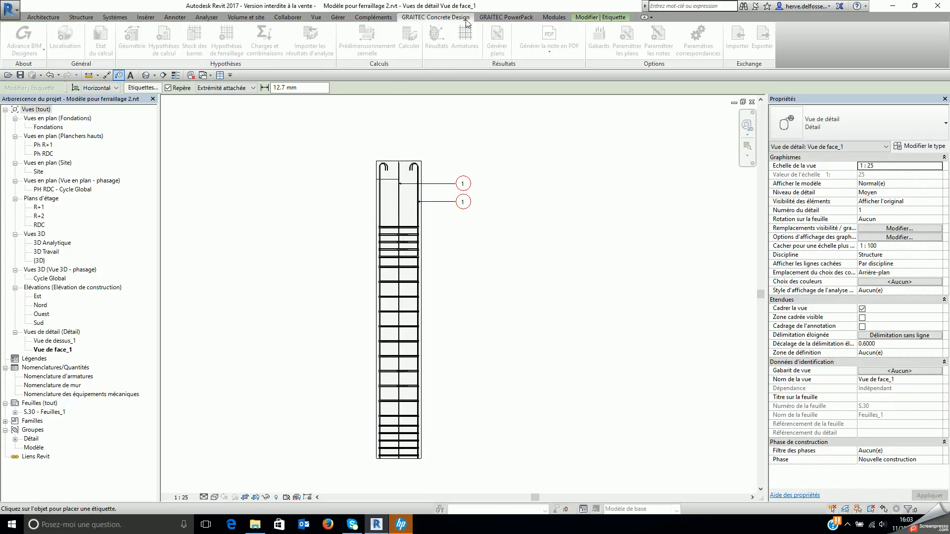
{"action": "left_click", "coordinate": [506, 17]}
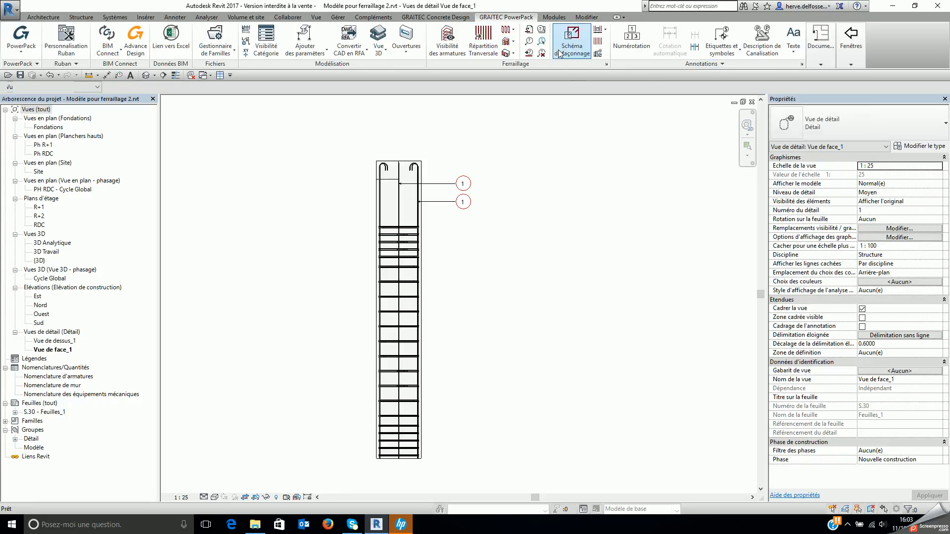
{"action": "left_click", "coordinate": [600, 28]}
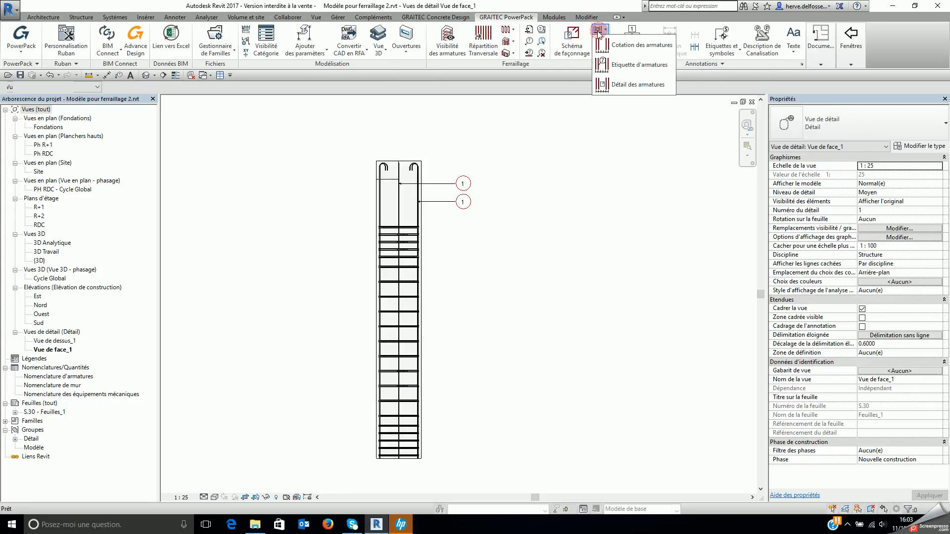
{"action": "left_click", "coordinate": [622, 45]}
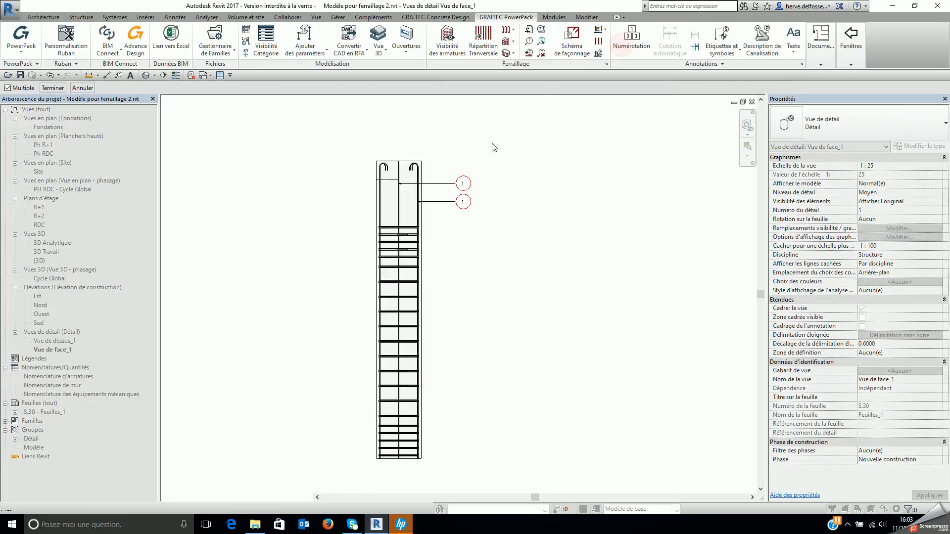
{"action": "left_click", "coordinate": [409, 231]}
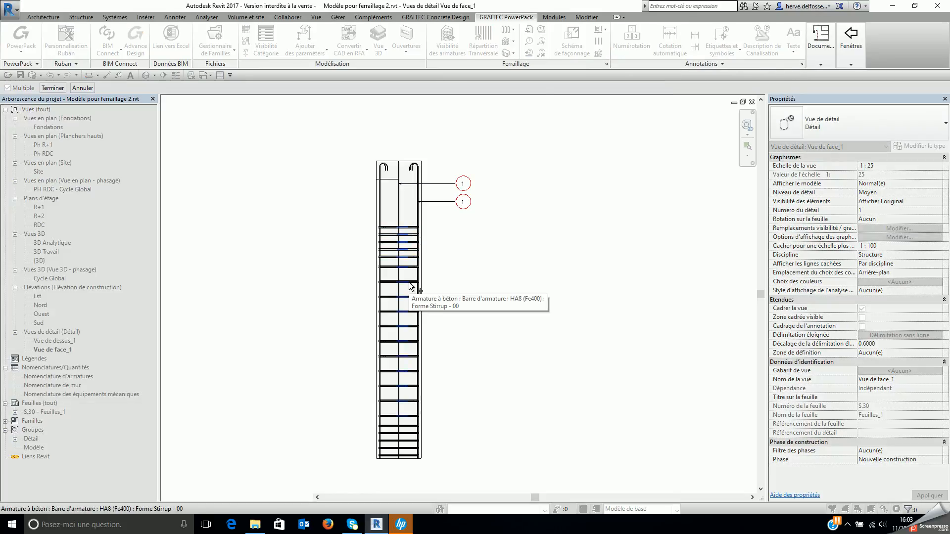
{"action": "scroll", "coordinate": [410, 303], "scroll_direction": "up", "scroll_amount": 3}
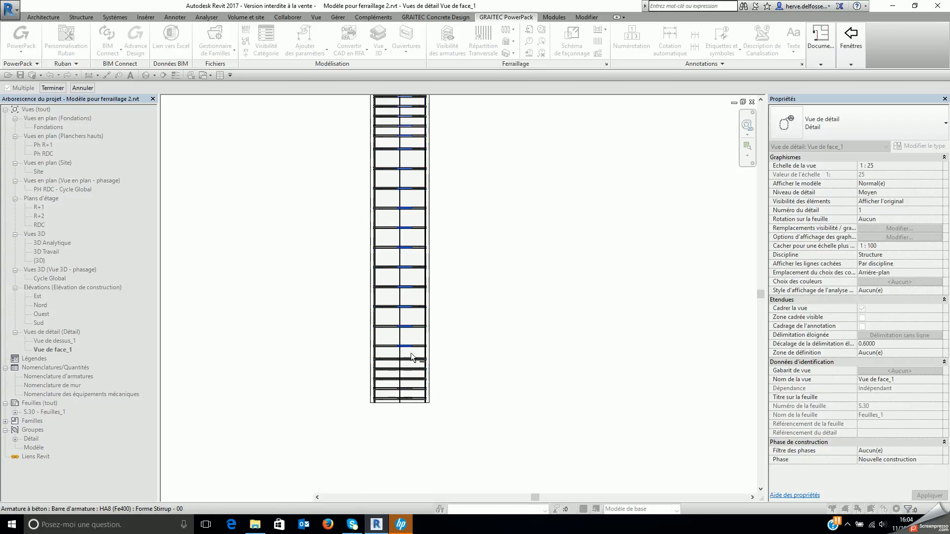
{"action": "left_click", "coordinate": [53, 88]}
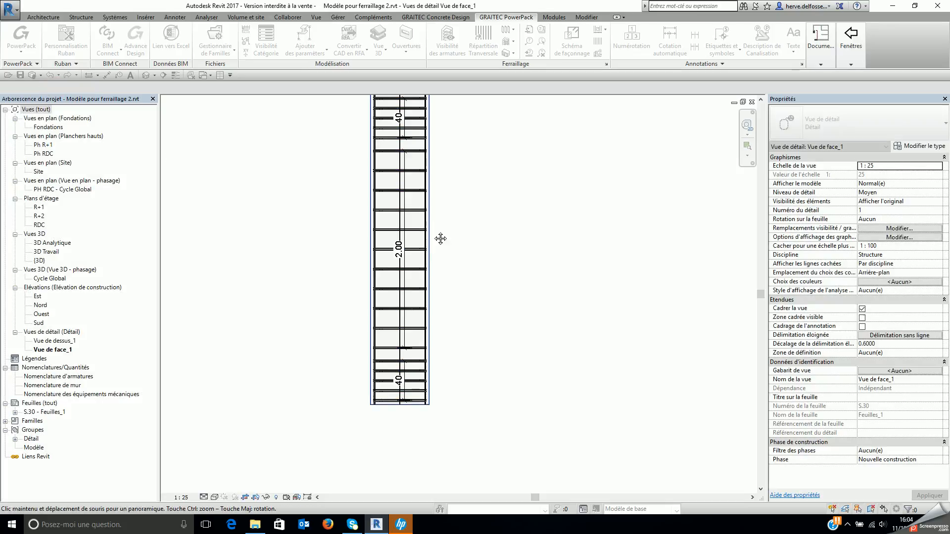
Step: Filter the column selection down to Cotes only and move the three stirrup dimensions outside the column, to its left
{"action": "scroll", "coordinate": [438, 238], "scroll_direction": "down", "scroll_amount": 2}
{"action": "middle_click_drag", "start_coordinate": [394, 203], "coordinate": [394, 242]}
{"action": "left_click_drag", "start_coordinate": [361, 198], "coordinate": [500, 452]}
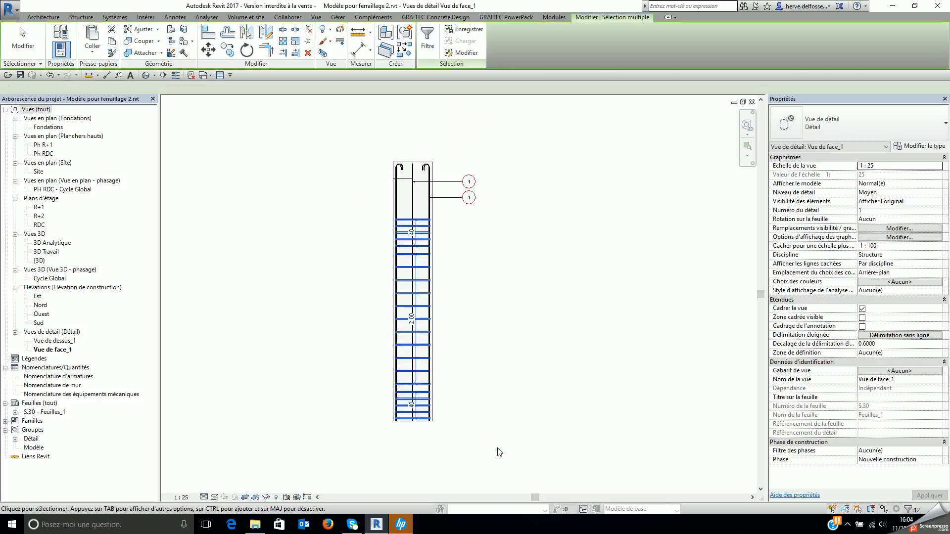
{"action": "left_click", "coordinate": [428, 39]}
{"action": "left_click", "coordinate": [423, 156]}
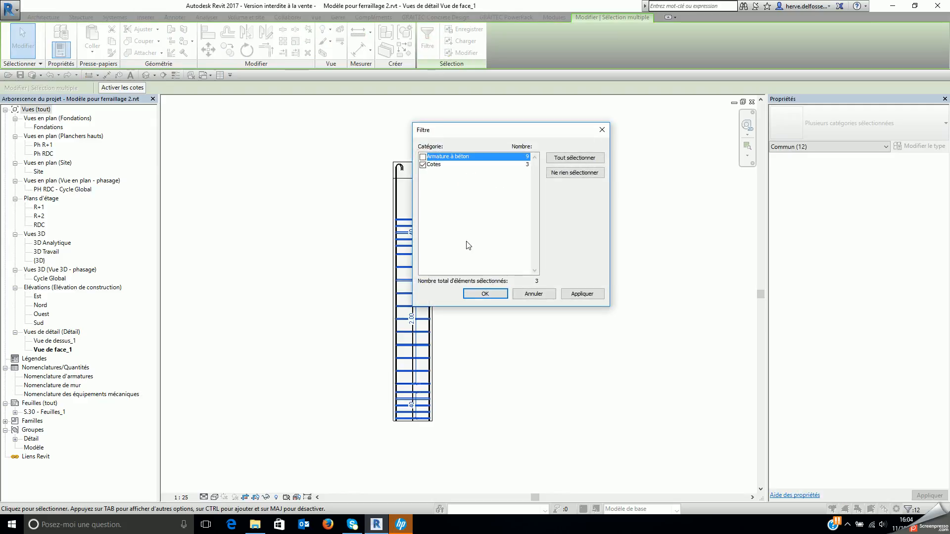
{"action": "left_click", "coordinate": [485, 294]}
{"action": "left_click_drag", "start_coordinate": [416, 287], "coordinate": [371, 287]}
{"action": "middle_click_drag", "start_coordinate": [494, 285], "coordinate": [512, 251]}
{"action": "left_click", "coordinate": [507, 253]}
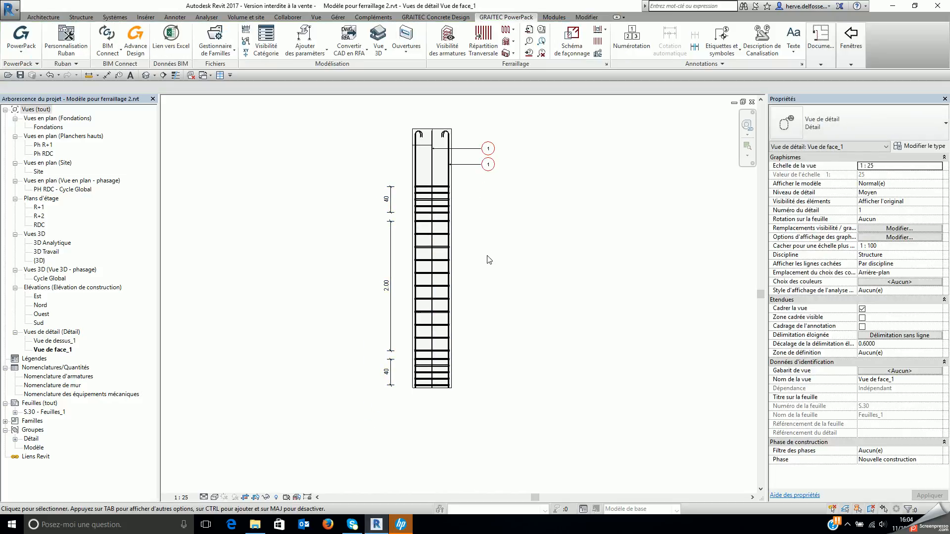
Step: In Vue de dessus_1, tag the inner vertical tie and the outer stirrup by category, aligning both tags to the right of the section
{"action": "double_click", "coordinate": [71, 341]}
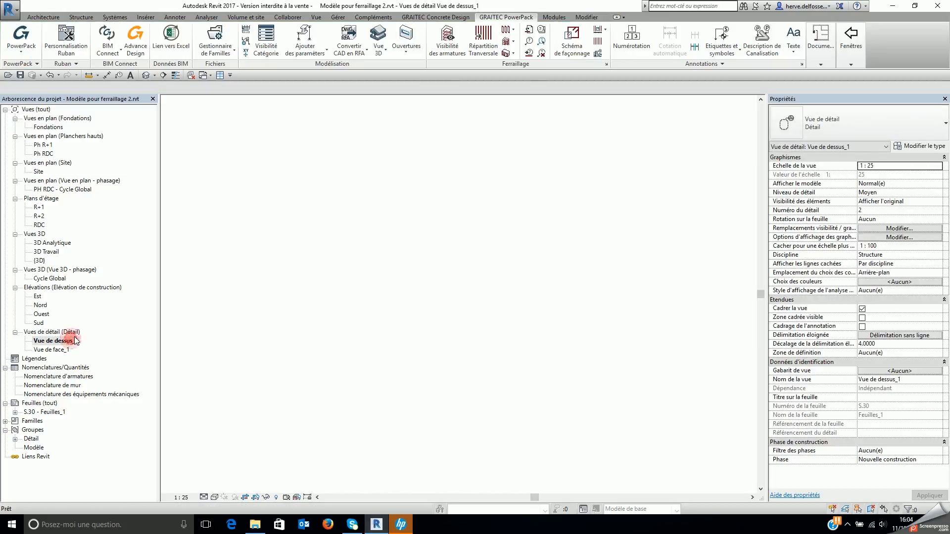
{"action": "scroll", "coordinate": [404, 292], "scroll_direction": "down", "scroll_amount": 2}
{"action": "middle_click_drag", "start_coordinate": [407, 292], "coordinate": [489, 248]}
{"action": "scroll", "coordinate": [489, 247], "scroll_direction": "up", "scroll_amount": 1}
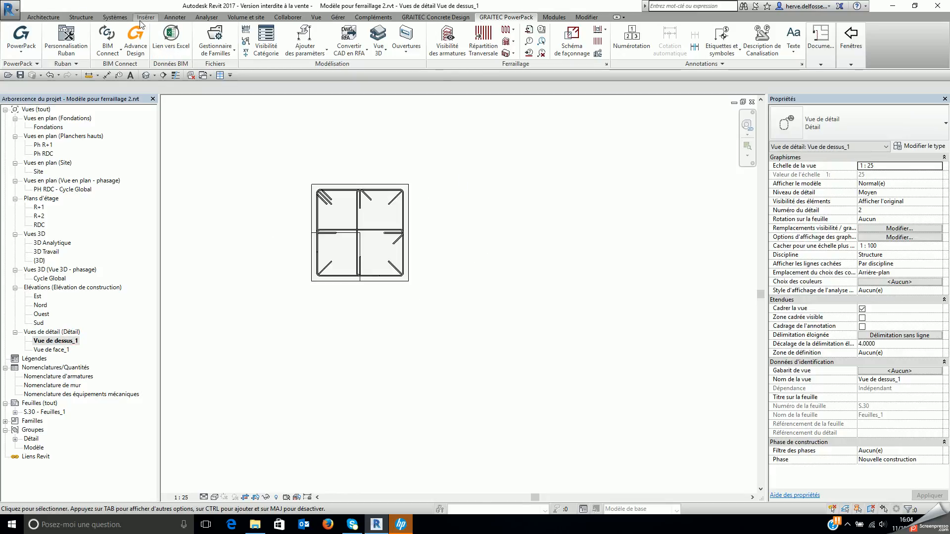
{"action": "left_click", "coordinate": [183, 20]}
{"action": "left_click", "coordinate": [471, 39]}
{"action": "scroll", "coordinate": [369, 198], "scroll_direction": "up", "scroll_amount": 1}
{"action": "left_click", "coordinate": [356, 217]}
{"action": "left_click_drag", "start_coordinate": [442, 241], "coordinate": [542, 242]}
{"action": "left_click", "coordinate": [415, 278]}
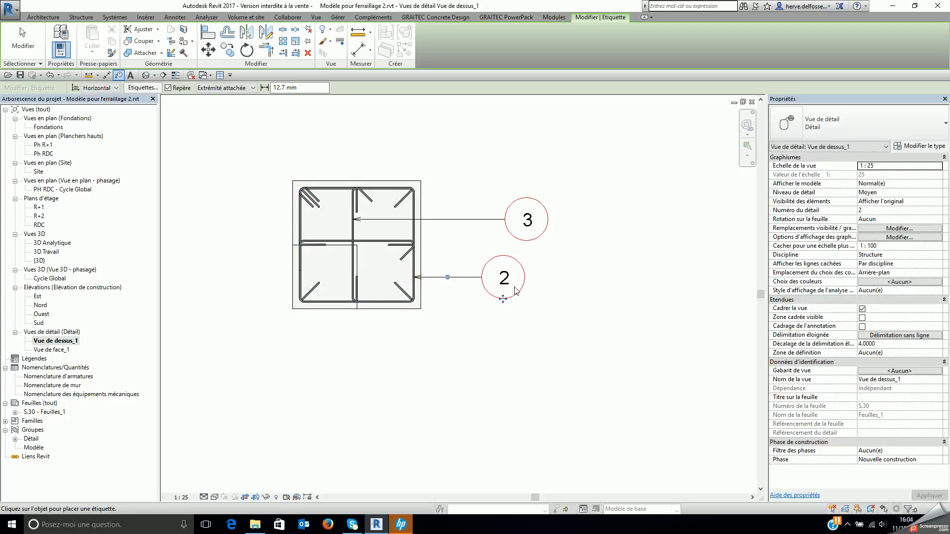
{"action": "left_click_drag", "start_coordinate": [503, 297], "coordinate": [526, 299]}
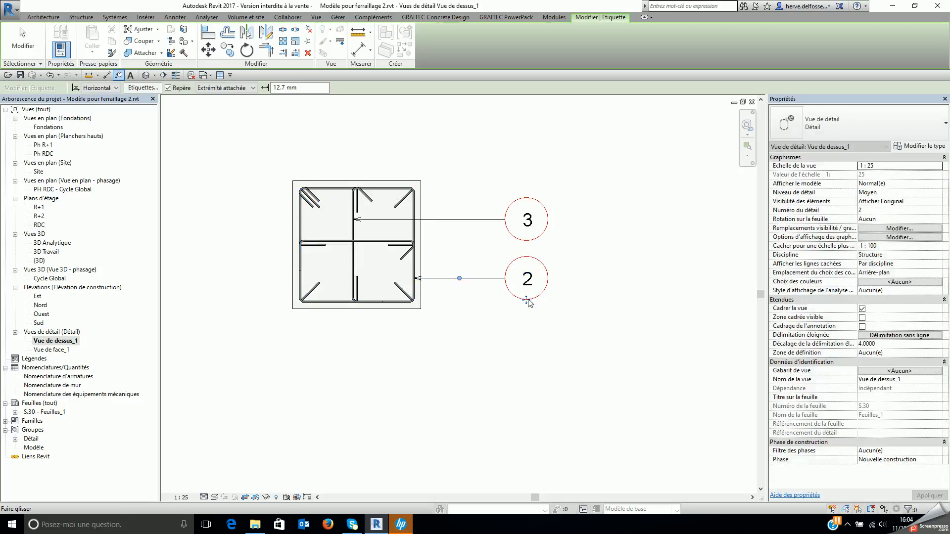
Step: In Vue de dessus_1, tag the inner horizontal tie by category and move its tag above the section
{"action": "left_click", "coordinate": [373, 242]}
{"action": "left_click_drag", "start_coordinate": [375, 171], "coordinate": [378, 135]}
{"action": "scroll", "coordinate": [531, 350], "scroll_direction": "down", "scroll_amount": 1}
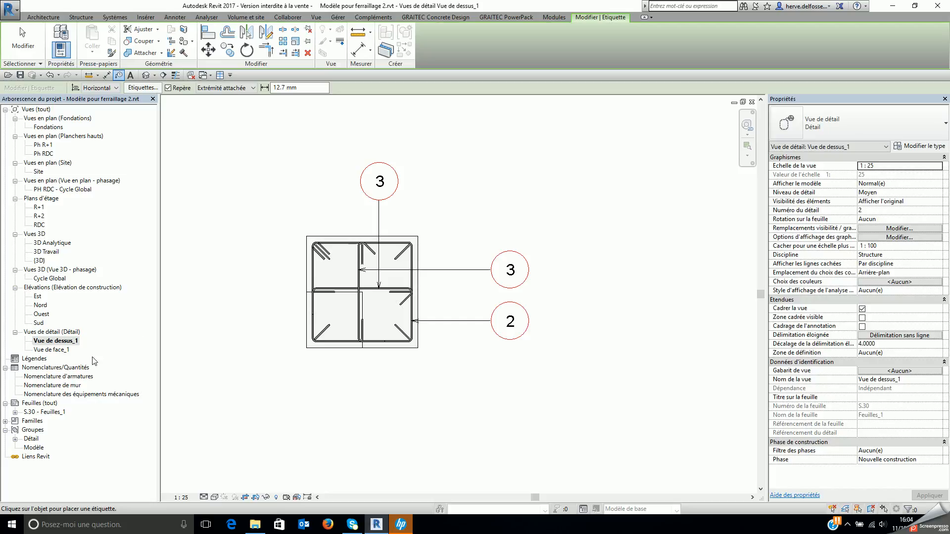
Step: Open sheet S.30 - Feuilles_1 and place the Nomenclature d'armatures schedule on it, to the right of Vue de face_1
{"action": "double_click", "coordinate": [49, 412]}
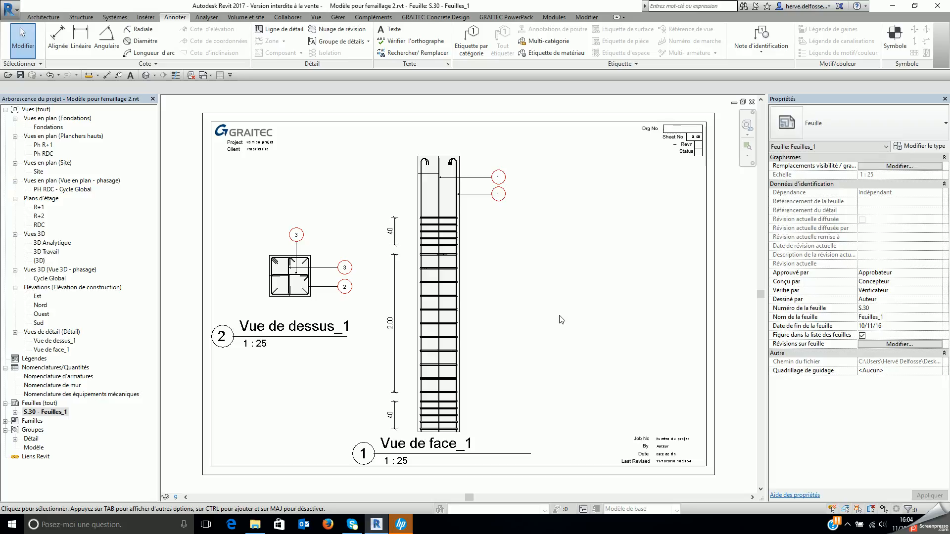
{"action": "left_click", "coordinate": [88, 378]}
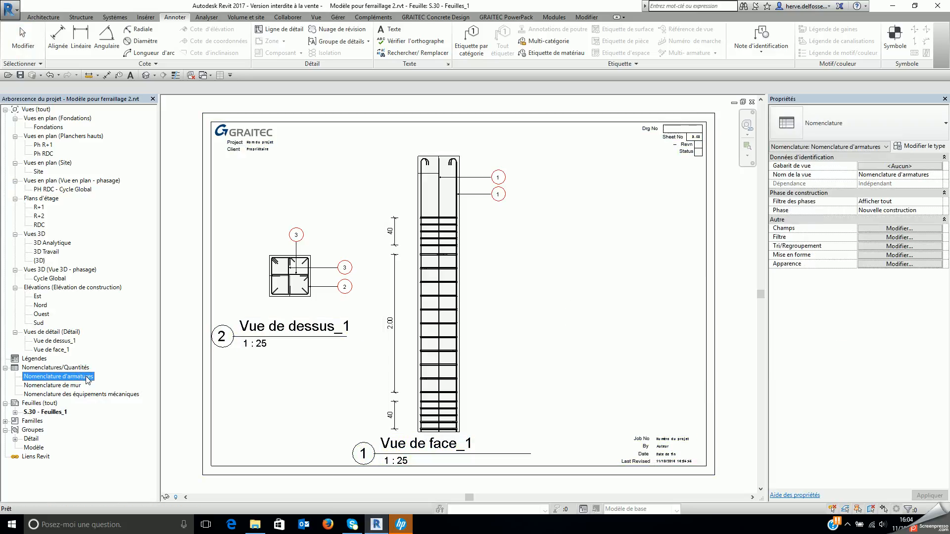
{"action": "left_click_drag", "start_coordinate": [537, 286], "coordinate": [537, 286]}
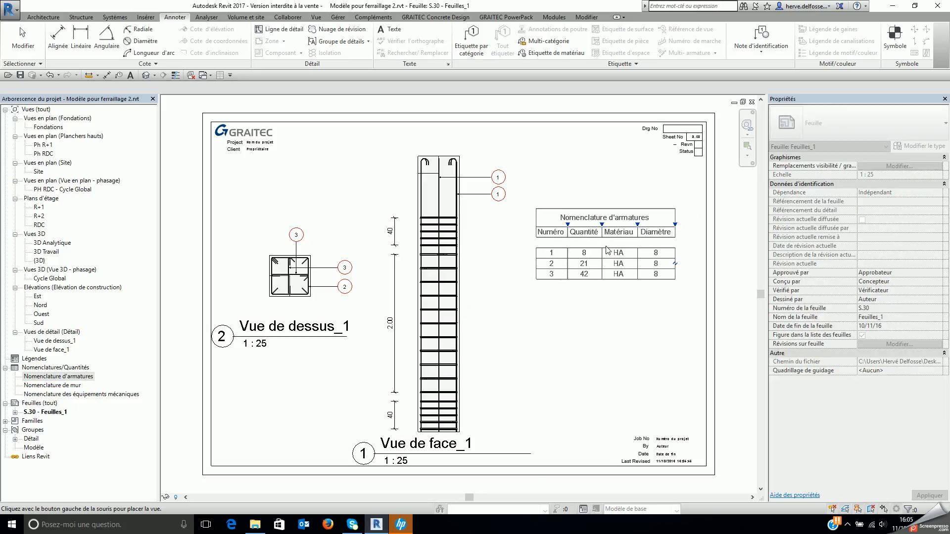
{"action": "left_click", "coordinate": [611, 250]}
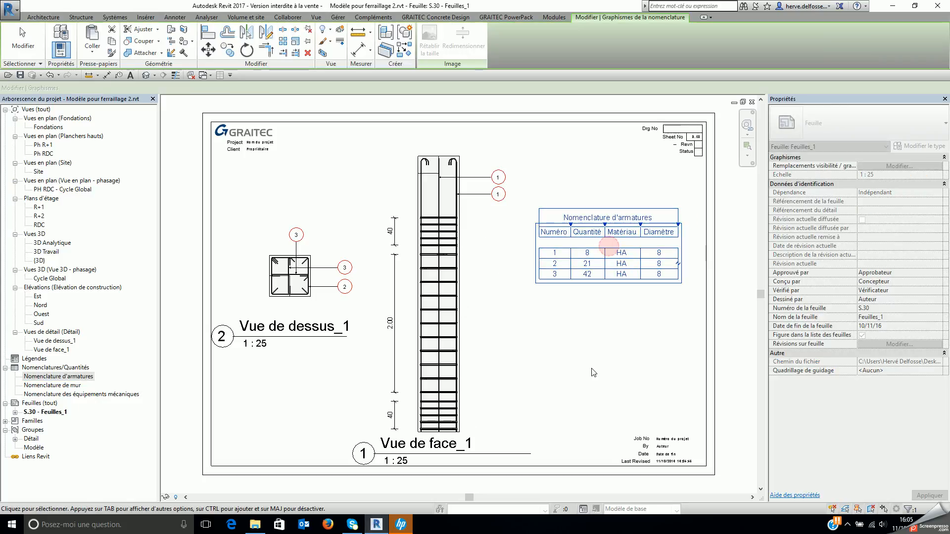
{"action": "left_click_drag", "start_coordinate": [602, 212], "coordinate": [578, 212]}
{"action": "left_click", "coordinate": [614, 298]}
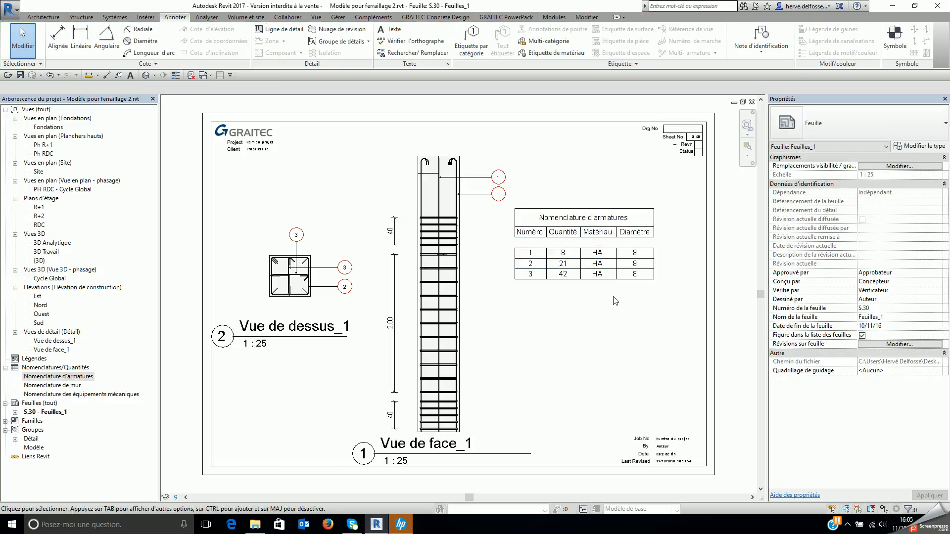
Step: Open the Nomenclature d'armatures schedule for editing from its table on the sheet
{"action": "middle_click_drag", "start_coordinate": [615, 298], "coordinate": [607, 353]}
{"action": "scroll", "coordinate": [598, 337], "scroll_direction": "up", "scroll_amount": 1}
{"action": "double_click", "coordinate": [584, 258]}
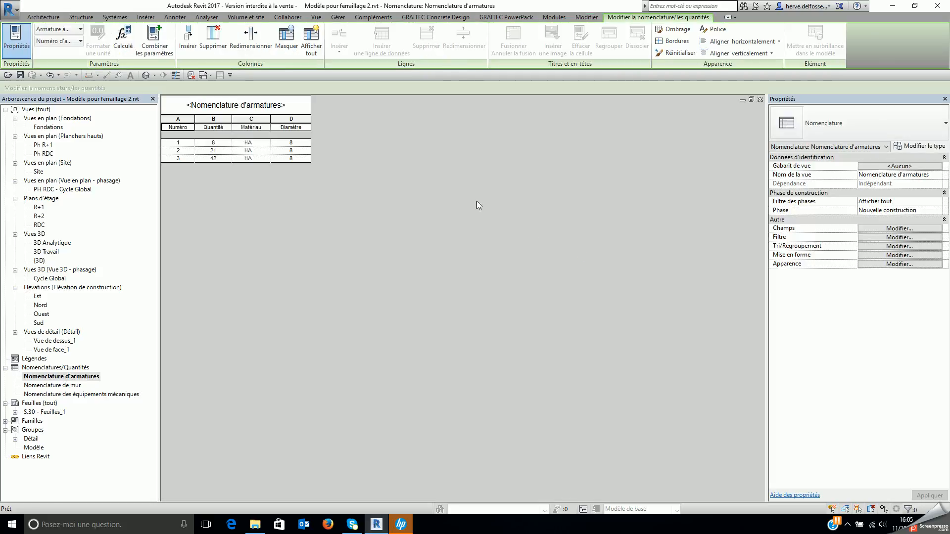
{"action": "left_click", "coordinate": [183, 129]}
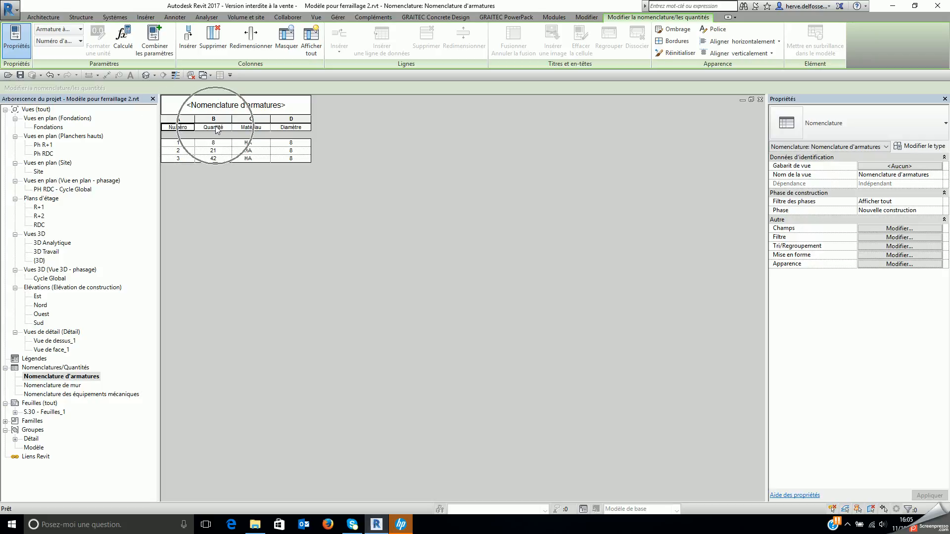
{"action": "key", "text": "ctrl"}
{"action": "key", "text": "ctrl"}
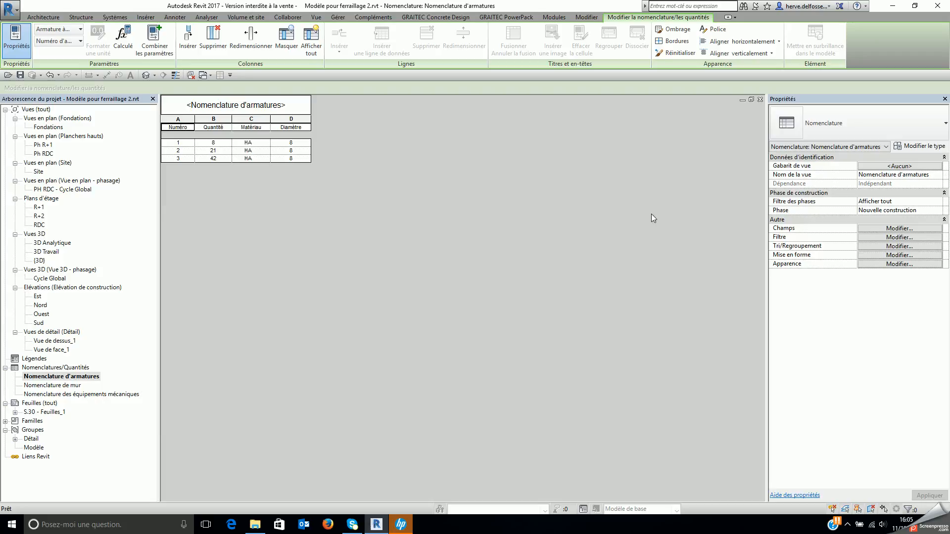
Step: Add the Longueur de barre field to the Nomenclature d'armatures schedule
{"action": "left_click", "coordinate": [874, 229]}
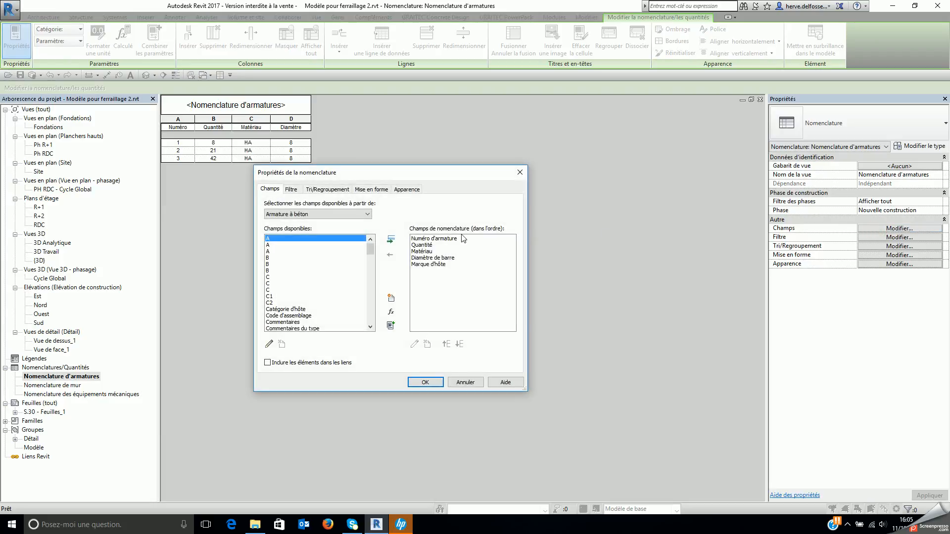
{"action": "mouse_move", "coordinate": [371, 251]}
{"action": "left_mouse_down"}
{"action": "mouse_move", "coordinate": [369, 282]}
{"action": "mouse_move", "coordinate": [369, 255]}
{"action": "left_mouse_up"}
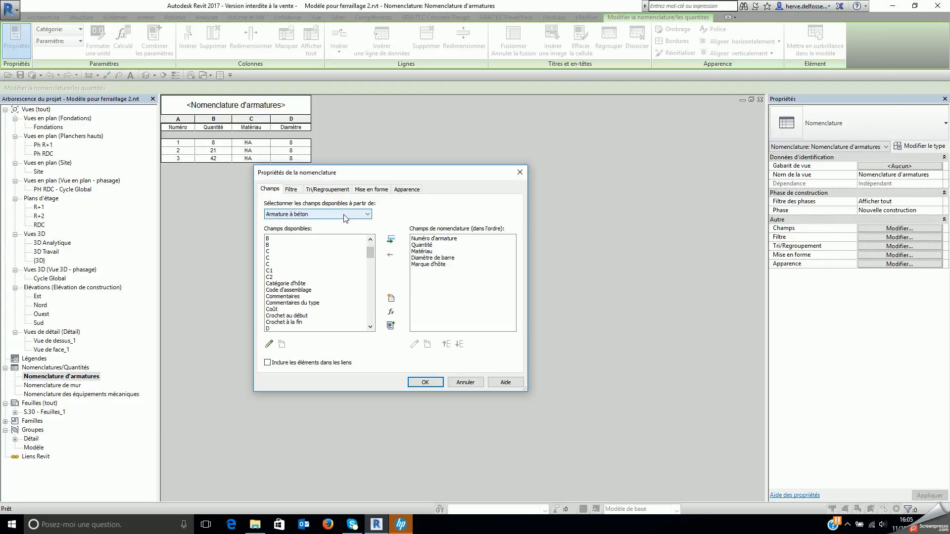
{"action": "left_click_drag", "start_coordinate": [368, 252], "coordinate": [366, 297]}
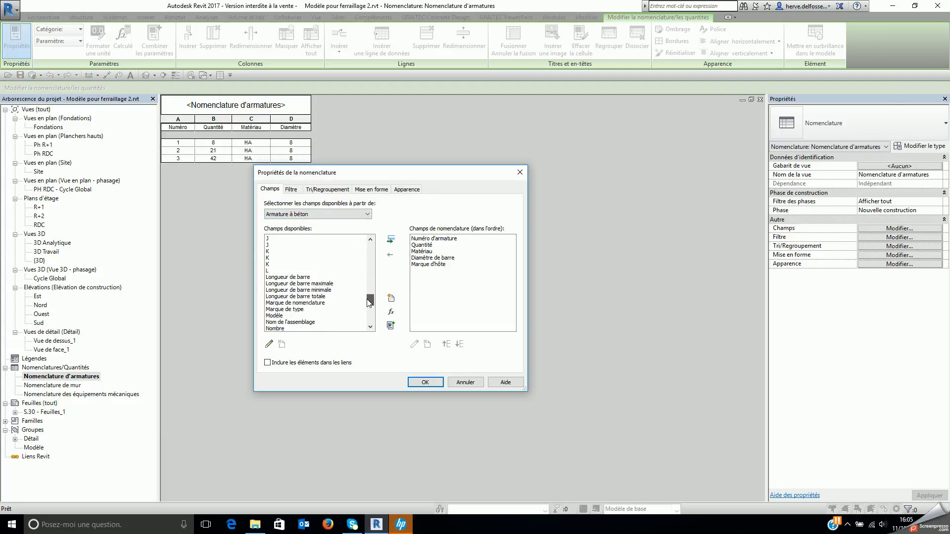
{"action": "left_click", "coordinate": [301, 278]}
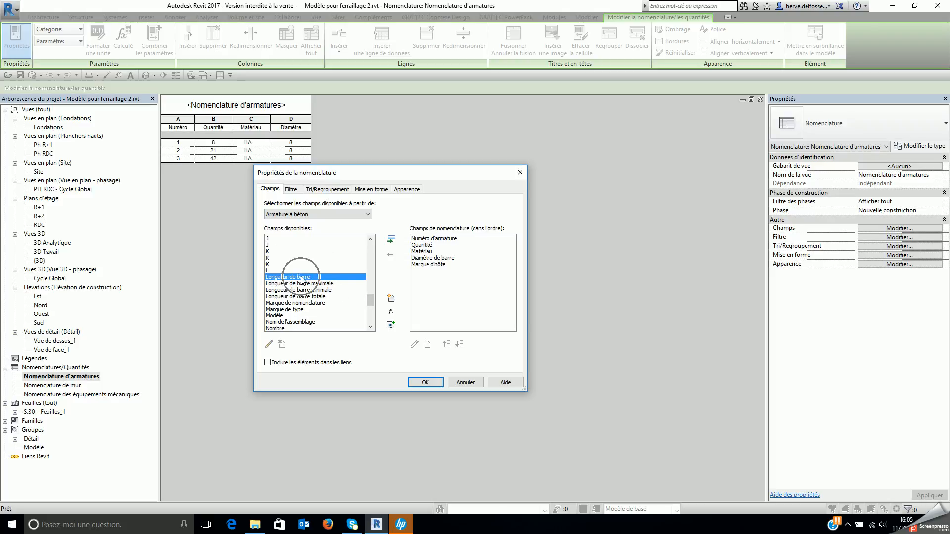
{"action": "left_click", "coordinate": [391, 240]}
{"action": "left_click", "coordinate": [432, 275]}
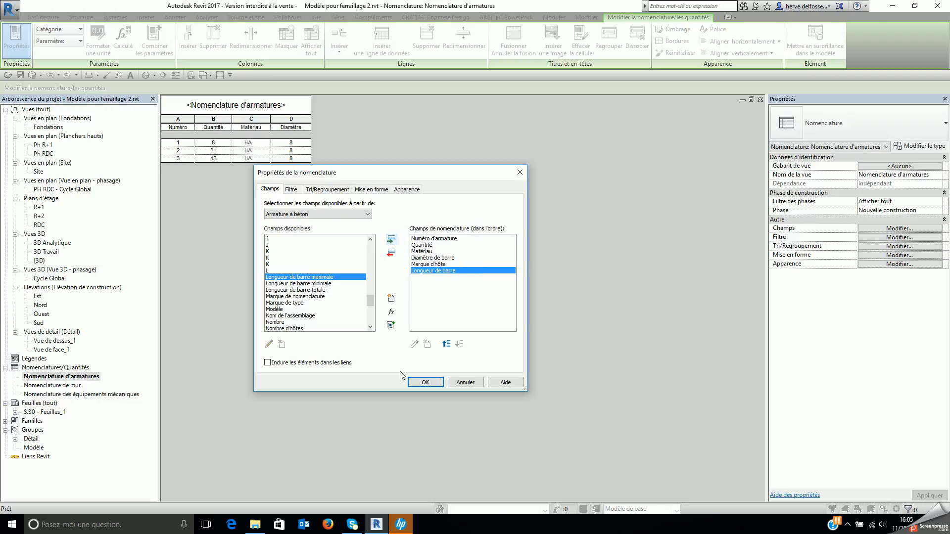
{"action": "left_click", "coordinate": [420, 383]}
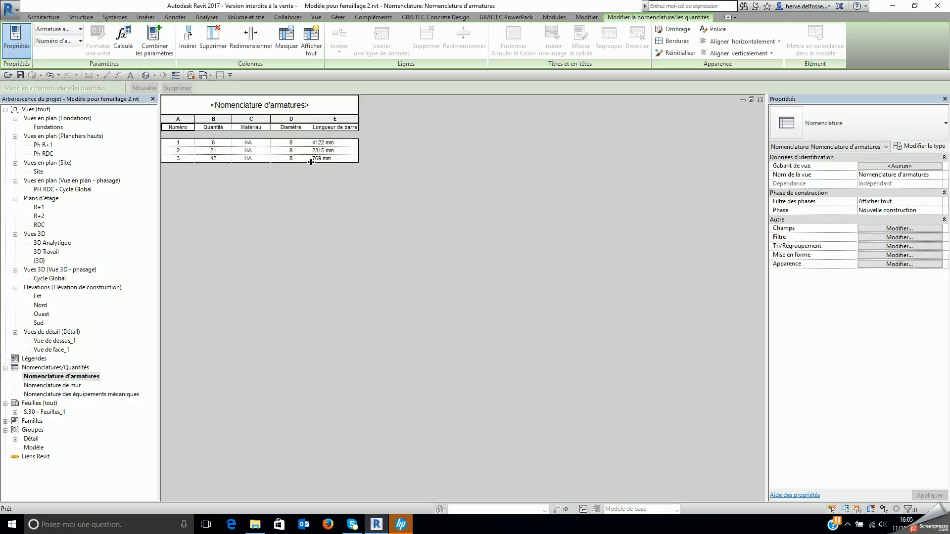
Step: Override the project units for the Longueur de barre field with metres, 2 decimals and no unit symbol
{"action": "left_click", "coordinate": [330, 145]}
{"action": "left_click", "coordinate": [884, 256]}
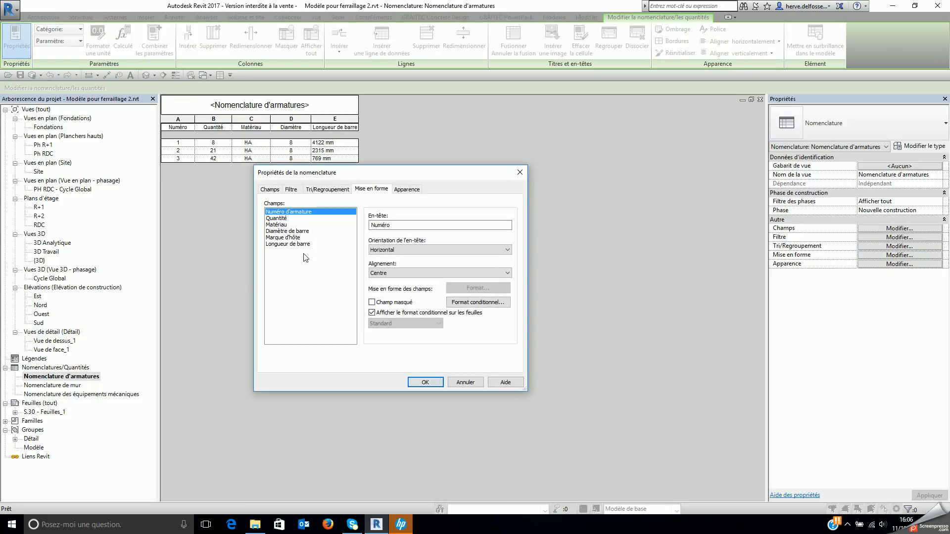
{"action": "left_click", "coordinate": [285, 244]}
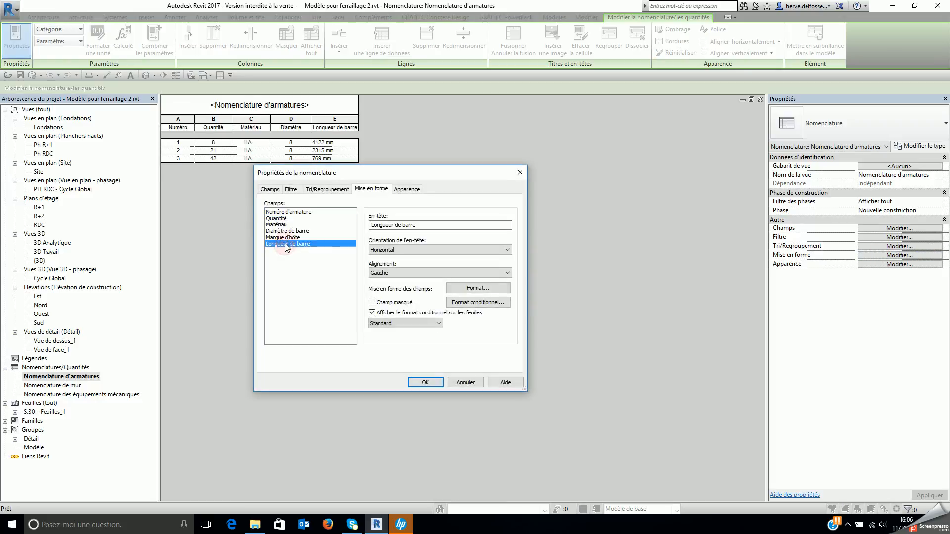
{"action": "left_click", "coordinate": [462, 289]}
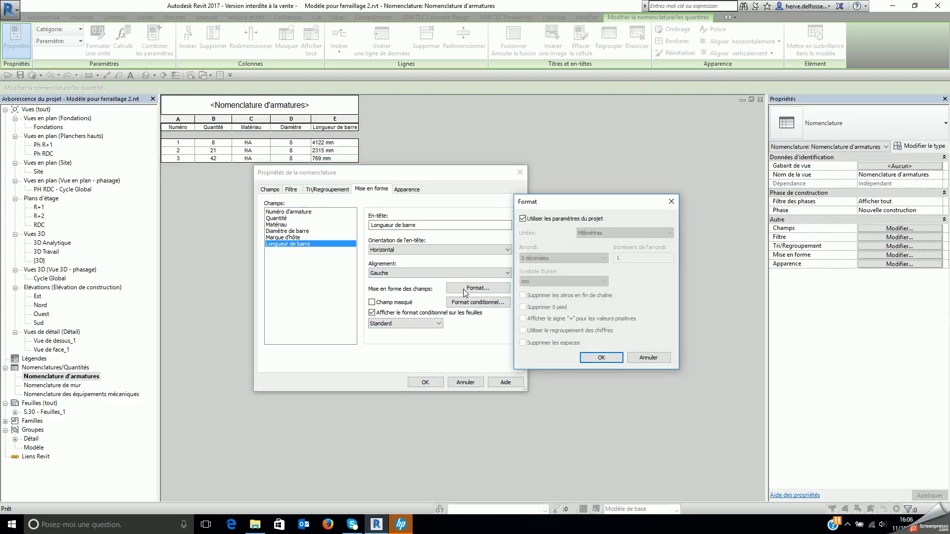
{"action": "left_click", "coordinate": [550, 219]}
{"action": "left_click", "coordinate": [592, 232]}
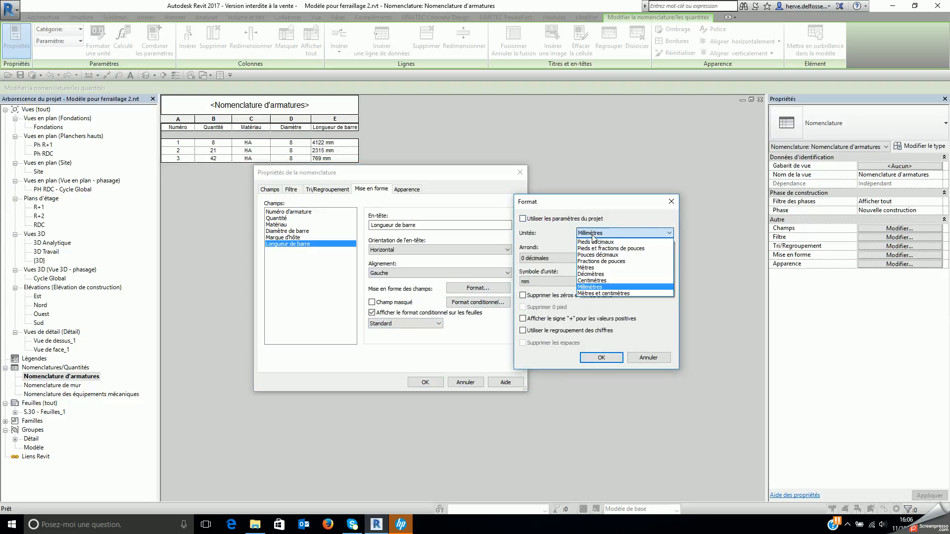
{"action": "left_click", "coordinate": [592, 267]}
{"action": "left_click", "coordinate": [556, 259]}
{"action": "left_click", "coordinate": [537, 299]}
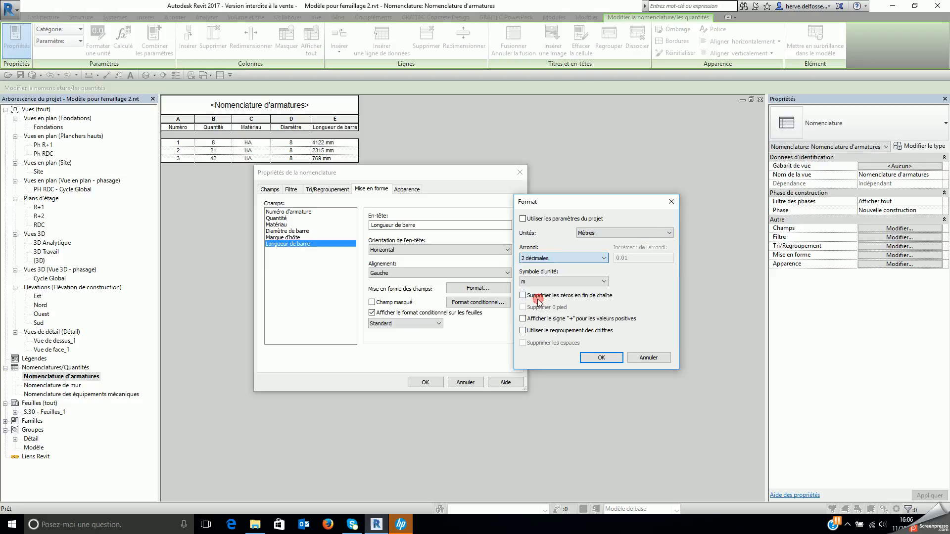
{"action": "left_click", "coordinate": [547, 282]}
{"action": "left_click", "coordinate": [547, 290]}
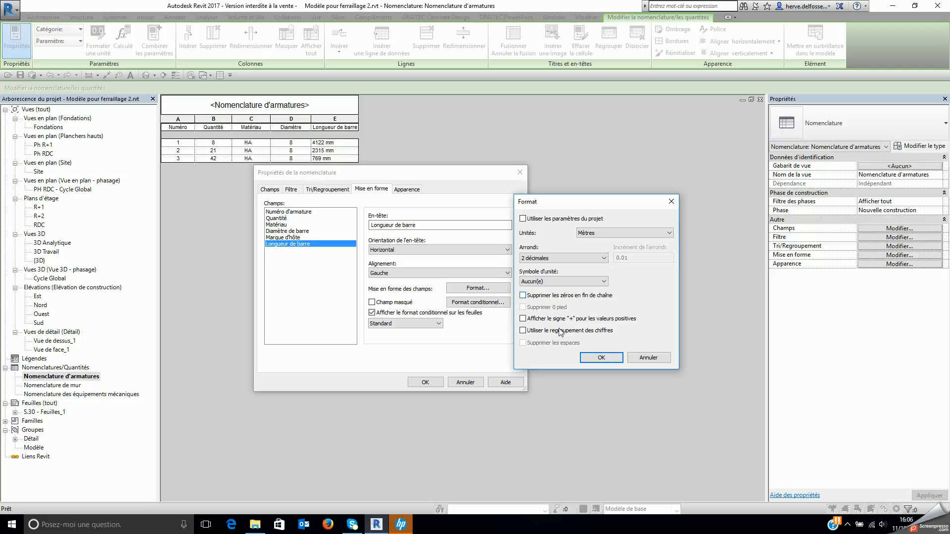
{"action": "left_click", "coordinate": [603, 359]}
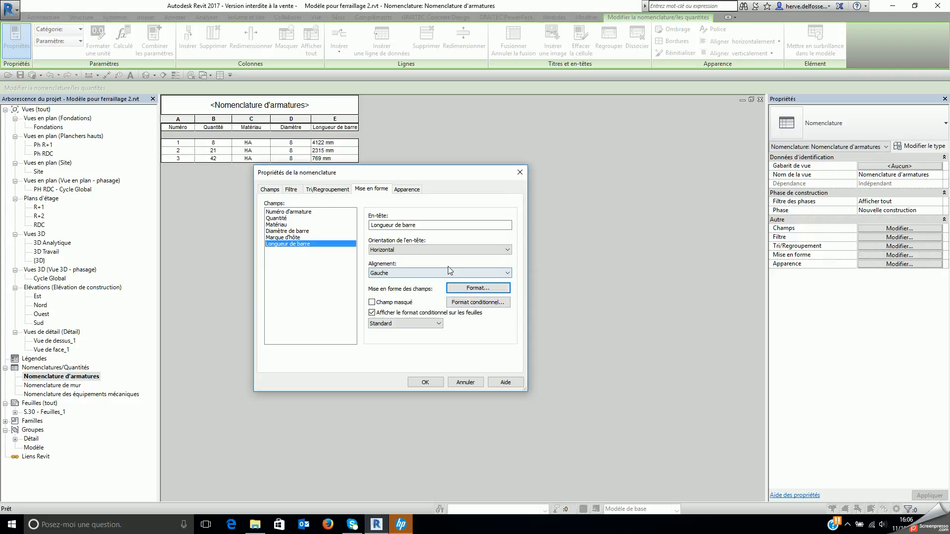
Step: Set the Longueur de barre field's alignment to Centre and apply the schedule formatting
{"action": "left_click", "coordinate": [438, 275]}
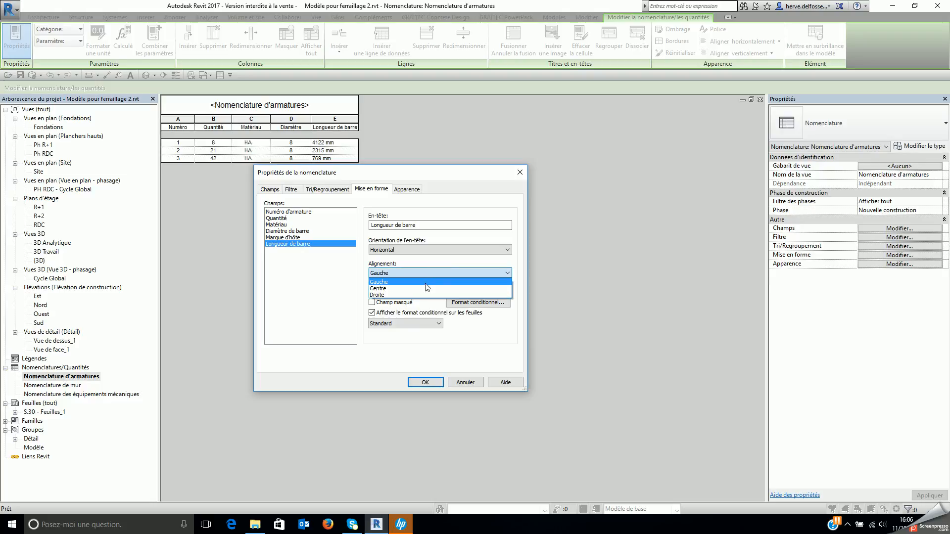
{"action": "left_click", "coordinate": [411, 286]}
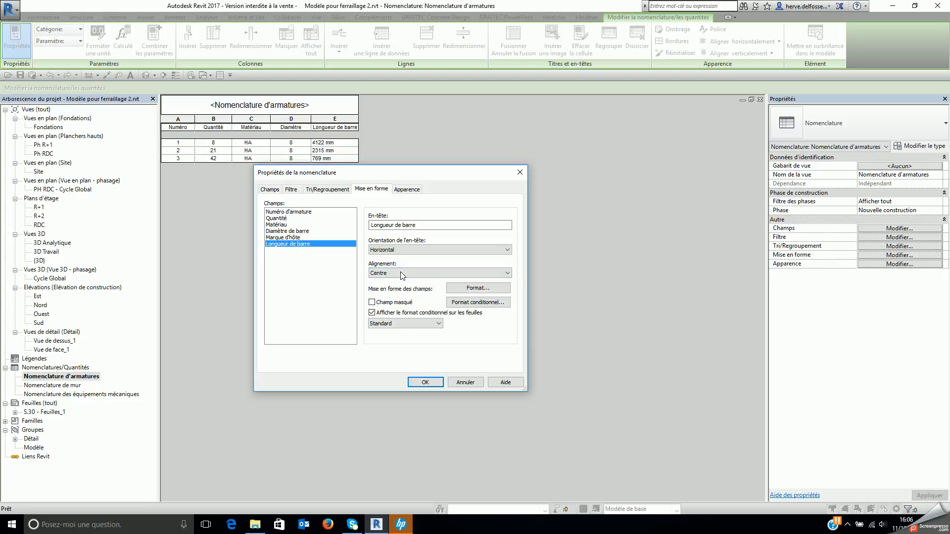
{"action": "left_click", "coordinate": [426, 383]}
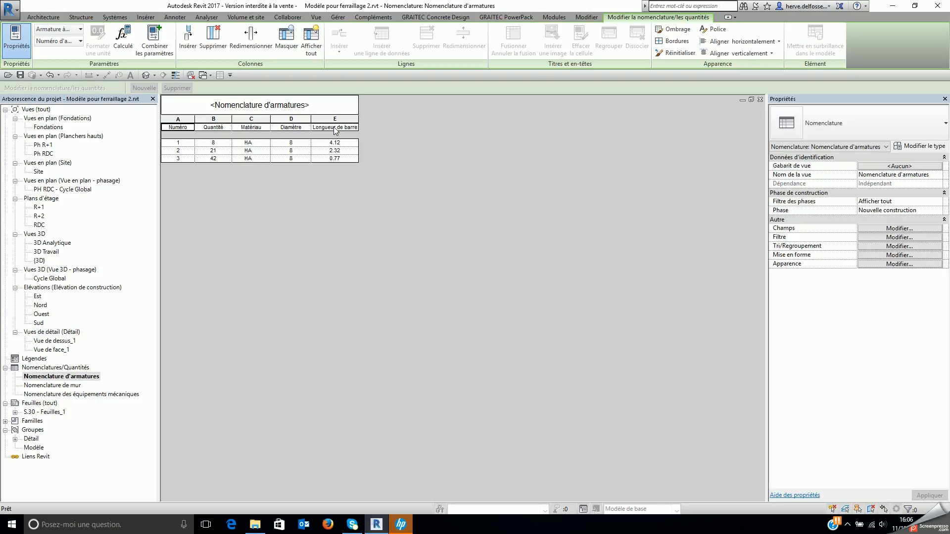
Step: Shorten the Longueur de barre column heading to Longueur and return to sheet S.30 - Feuilles_1
{"action": "left_click", "coordinate": [896, 255]}
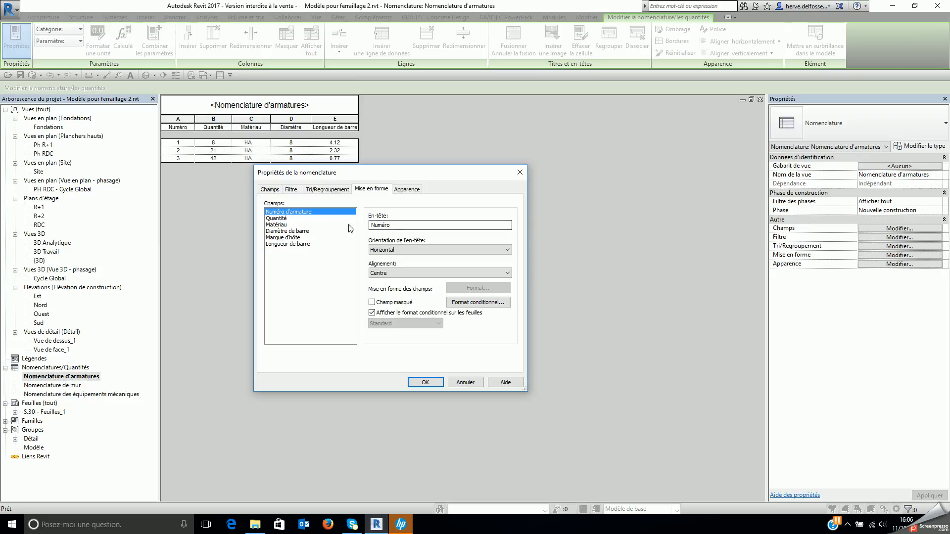
{"action": "left_click", "coordinate": [297, 244]}
{"action": "left_click", "coordinate": [421, 226]}
{"action": "left_click_drag", "start_coordinate": [422, 226], "coordinate": [395, 226]}
{"action": "key", "text": "BackSpace"}
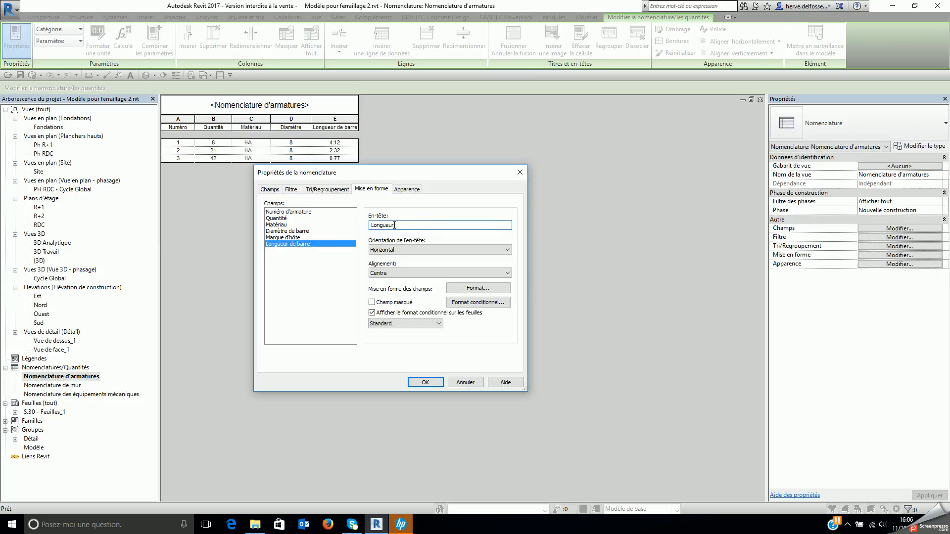
{"action": "key", "text": "Return"}
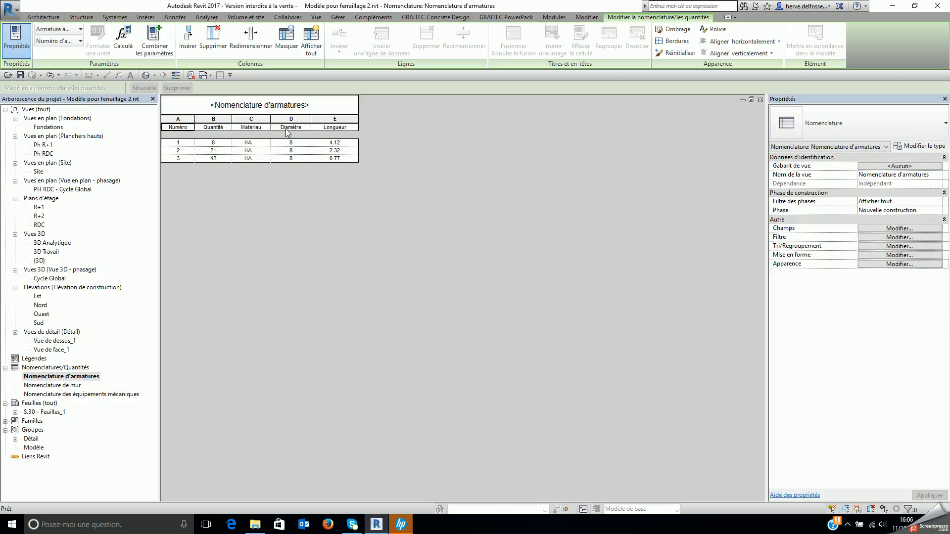
{"action": "double_click", "coordinate": [51, 412]}
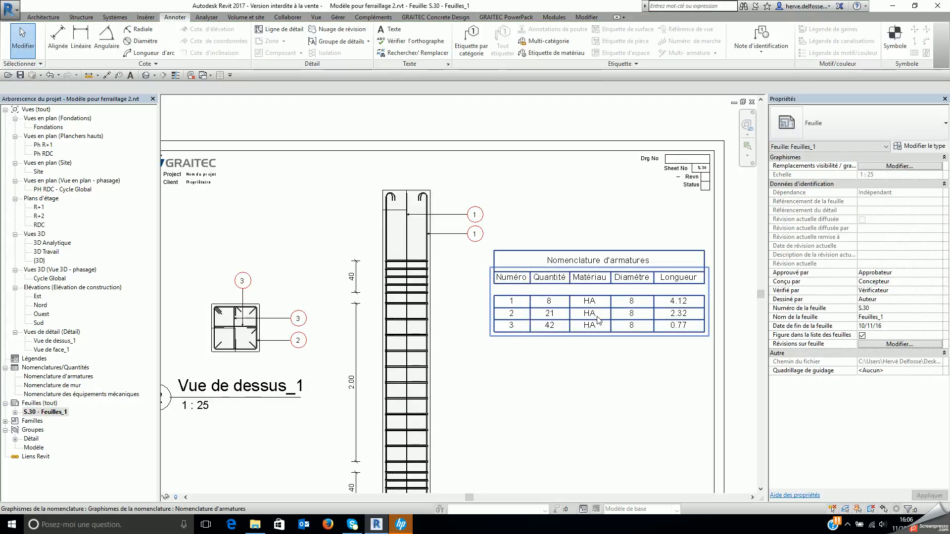
{"action": "scroll", "coordinate": [597, 319], "scroll_direction": "down", "scroll_amount": 5}
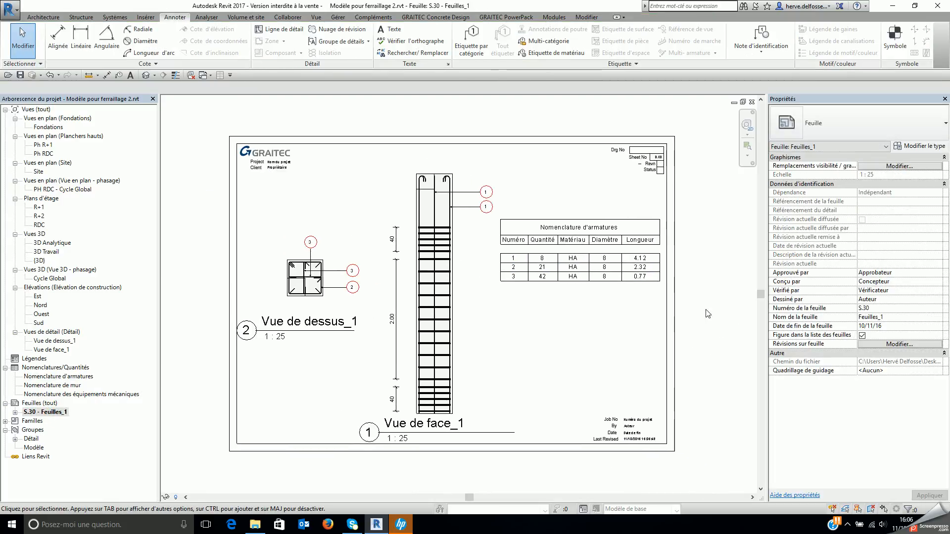